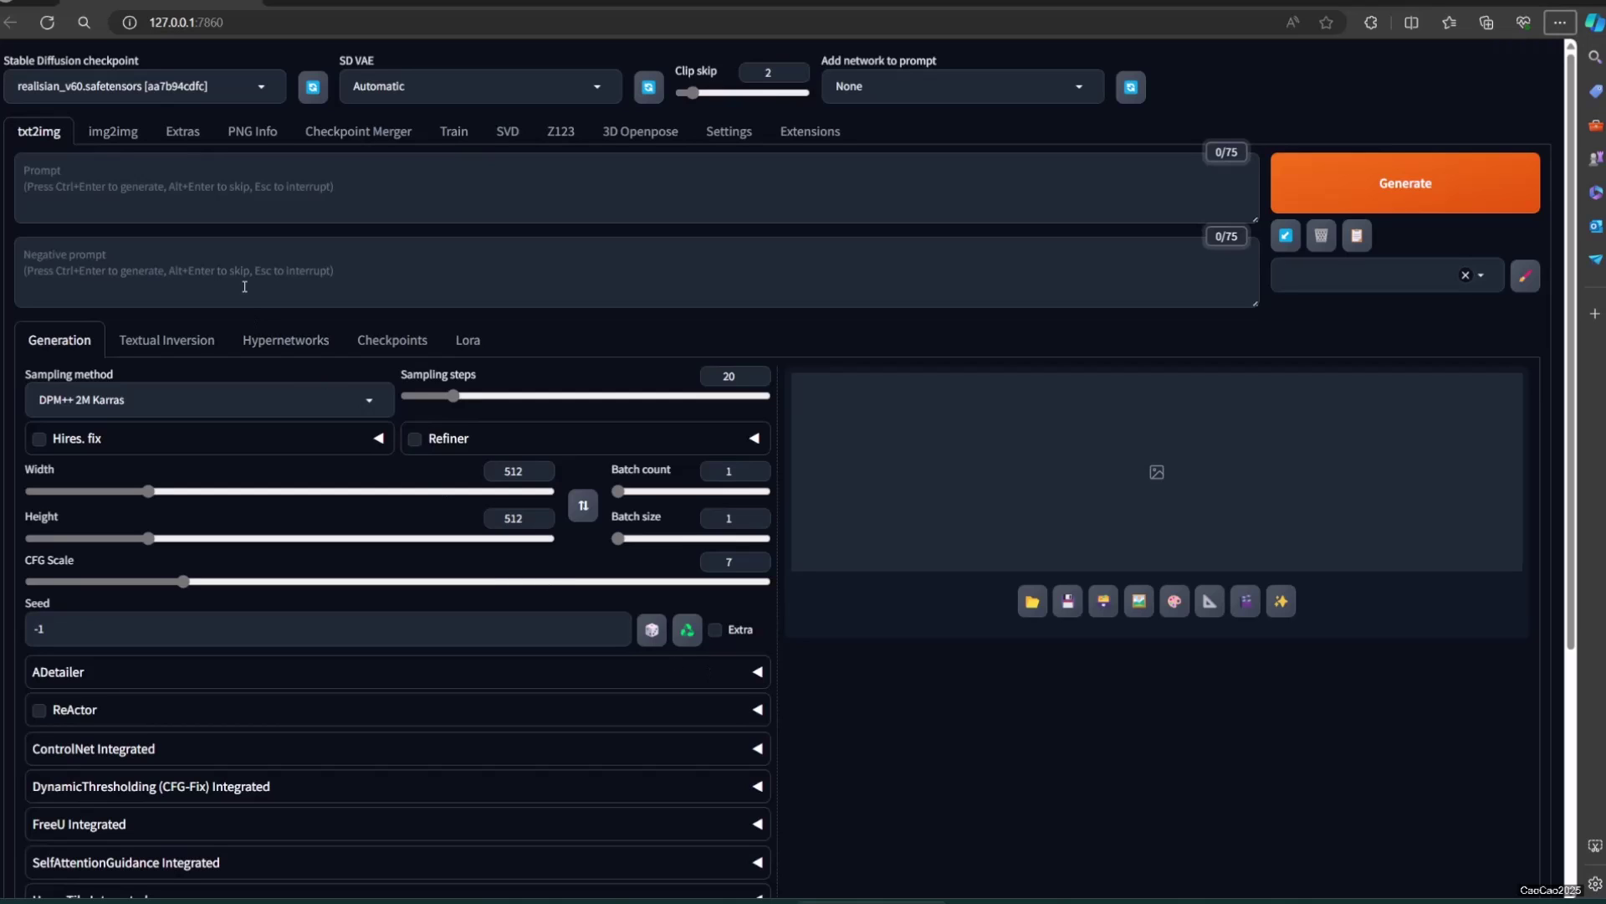
- Load the photo of the woman in a black tank top and denim shorts as the img2img source image
left_click(111, 133)
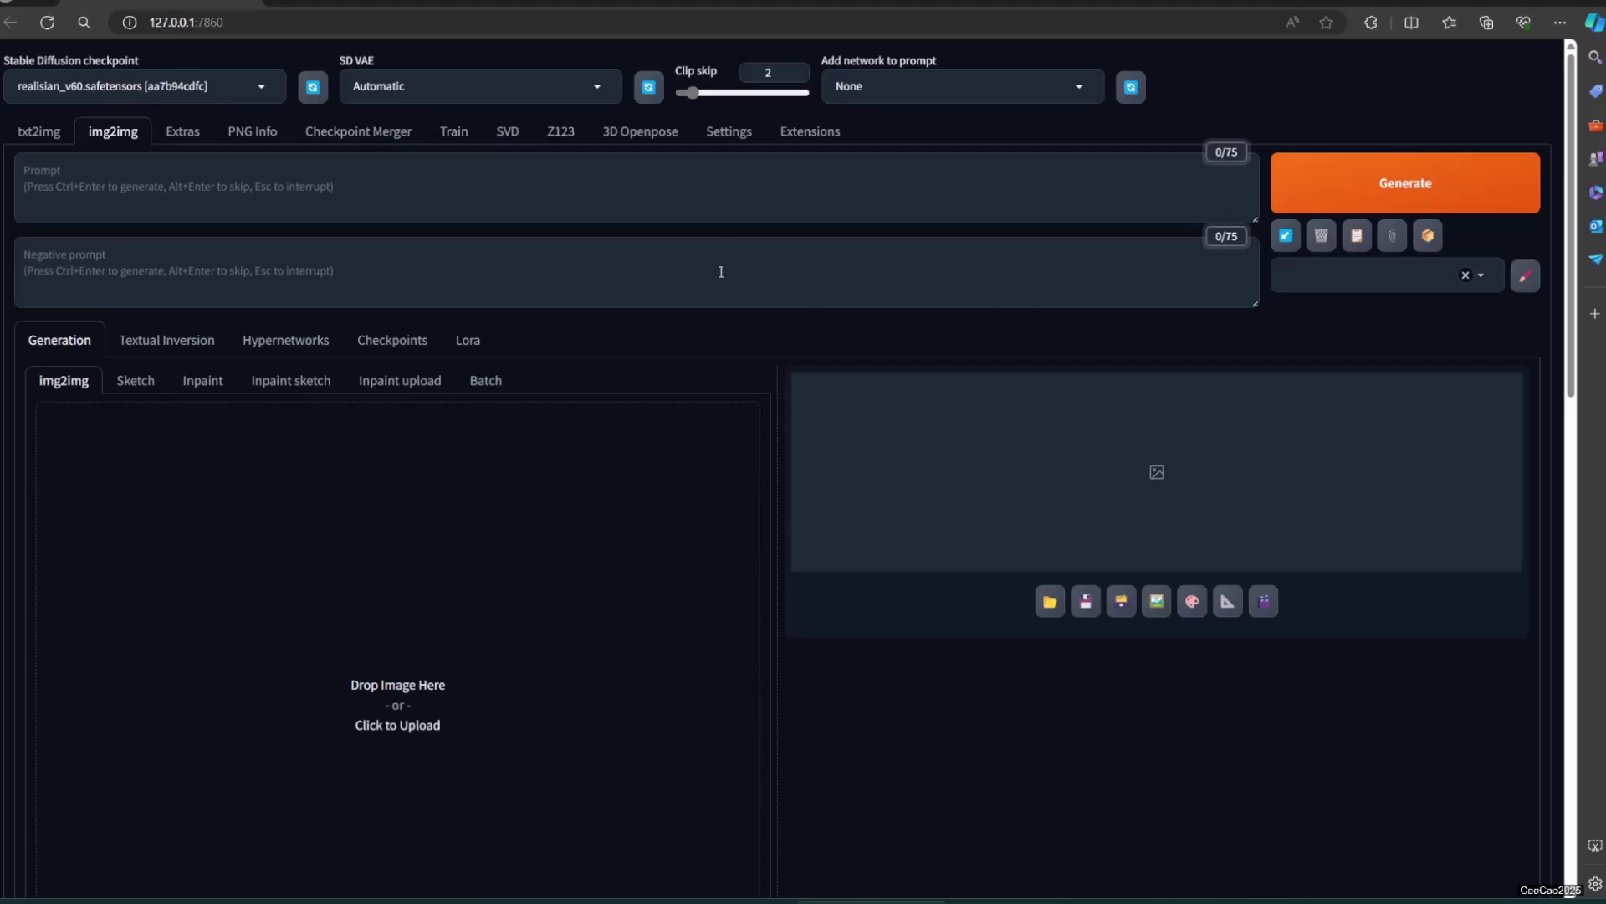
left_click(717, 213)
left_click_drag(717, 212, 469, 677)
scroll(701, 666, "down", 3)
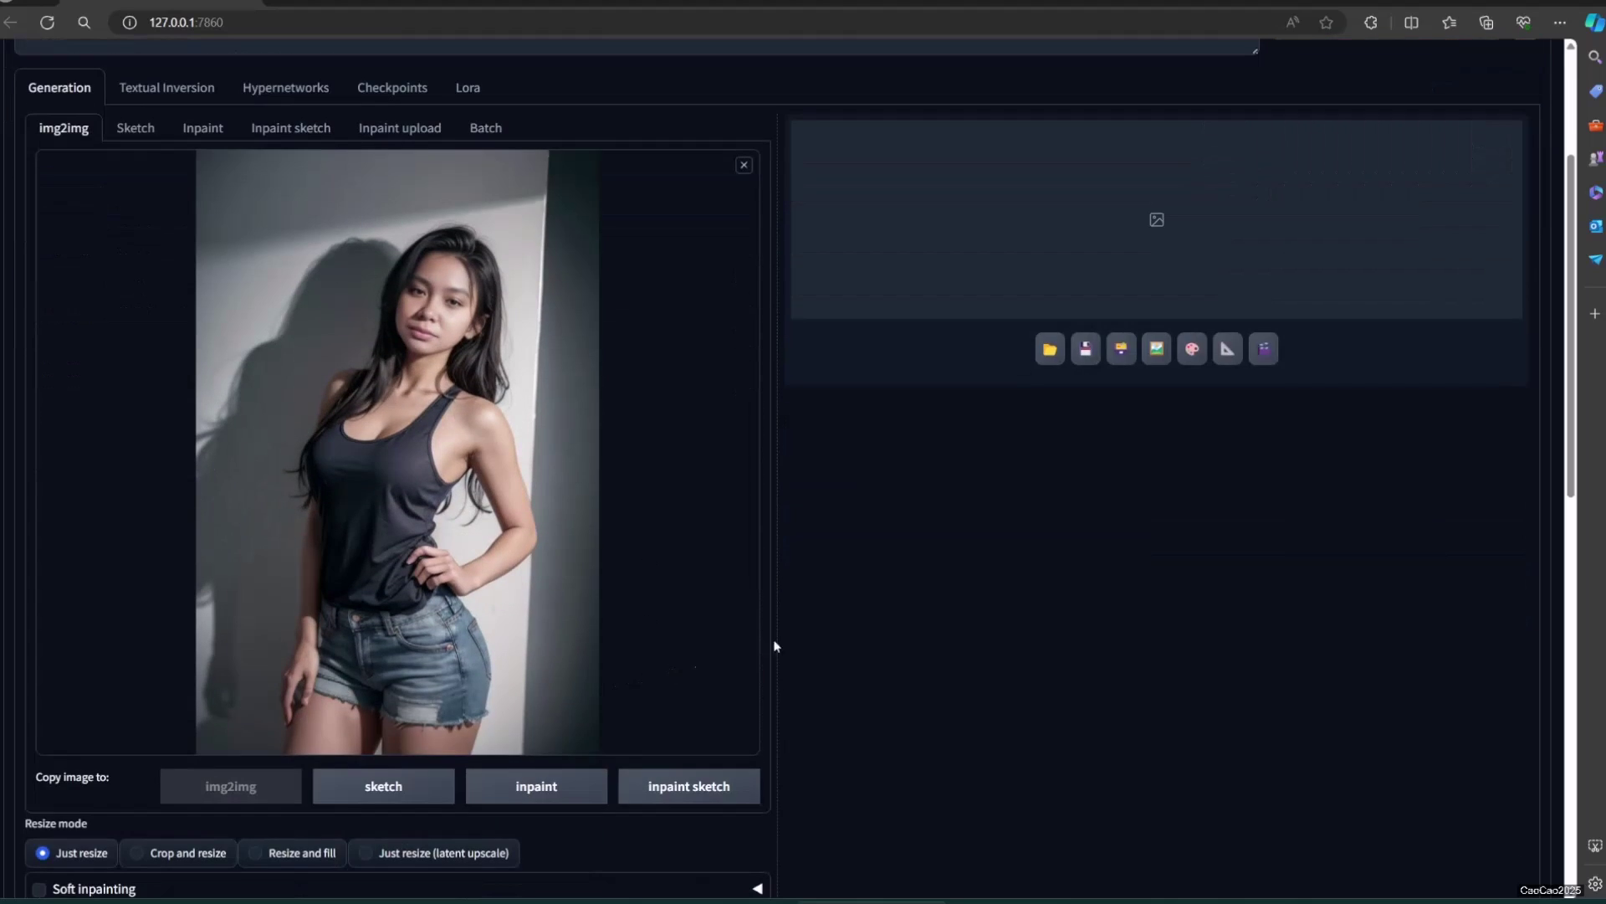
scroll(831, 628, "up", 3)
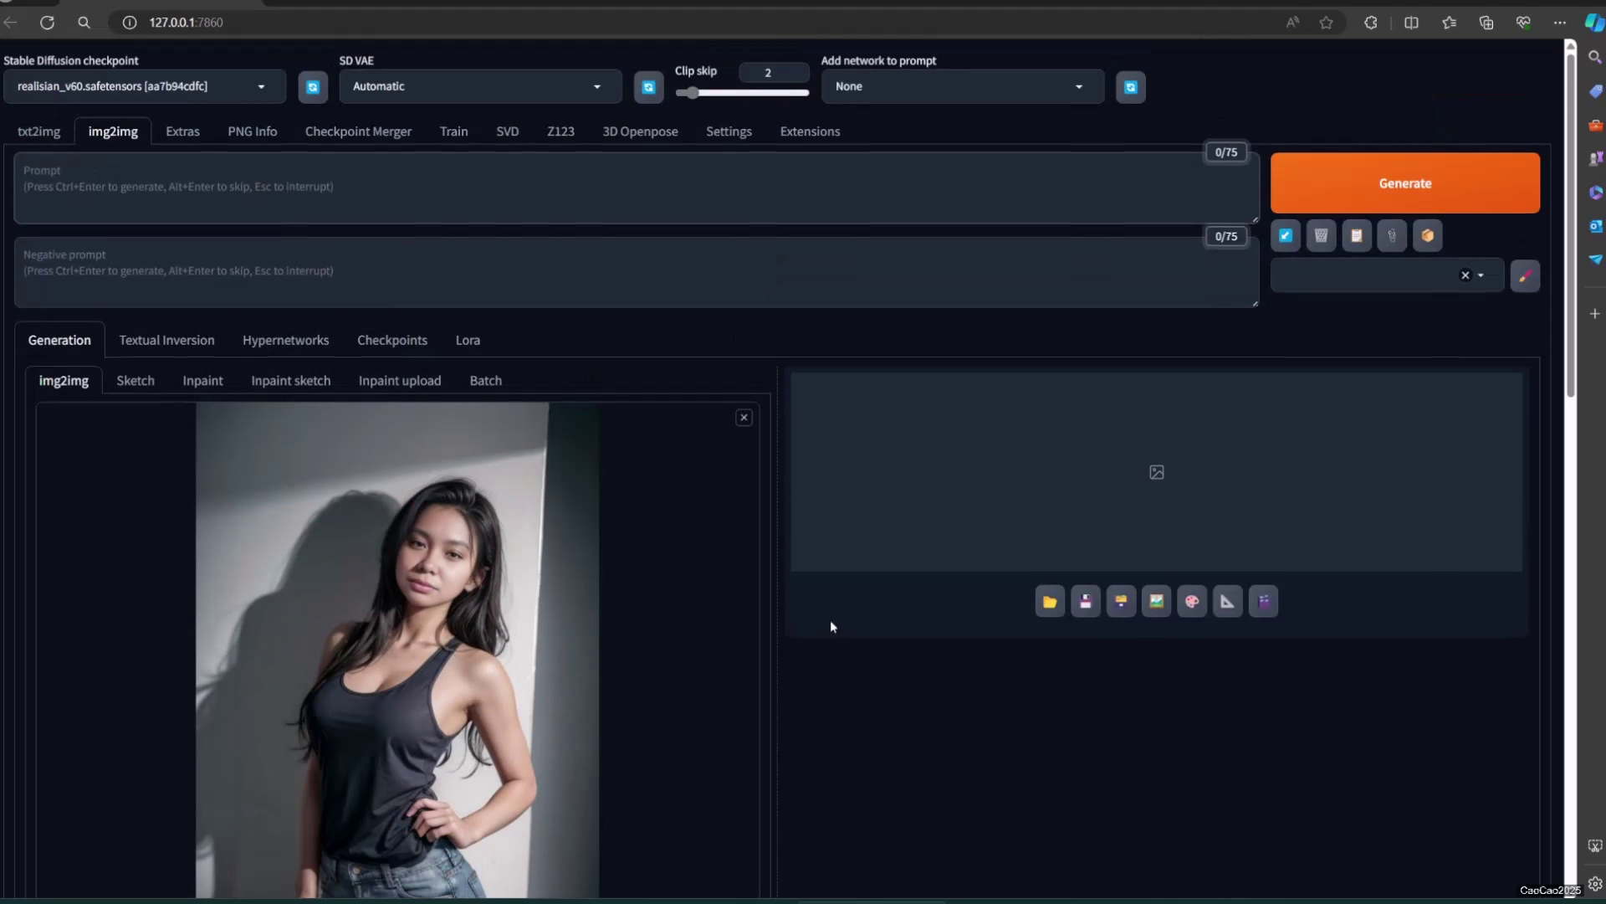
- Generate a text description of the source photo with CLIP interrogation and copy the resulting prompt
left_click(1390, 242)
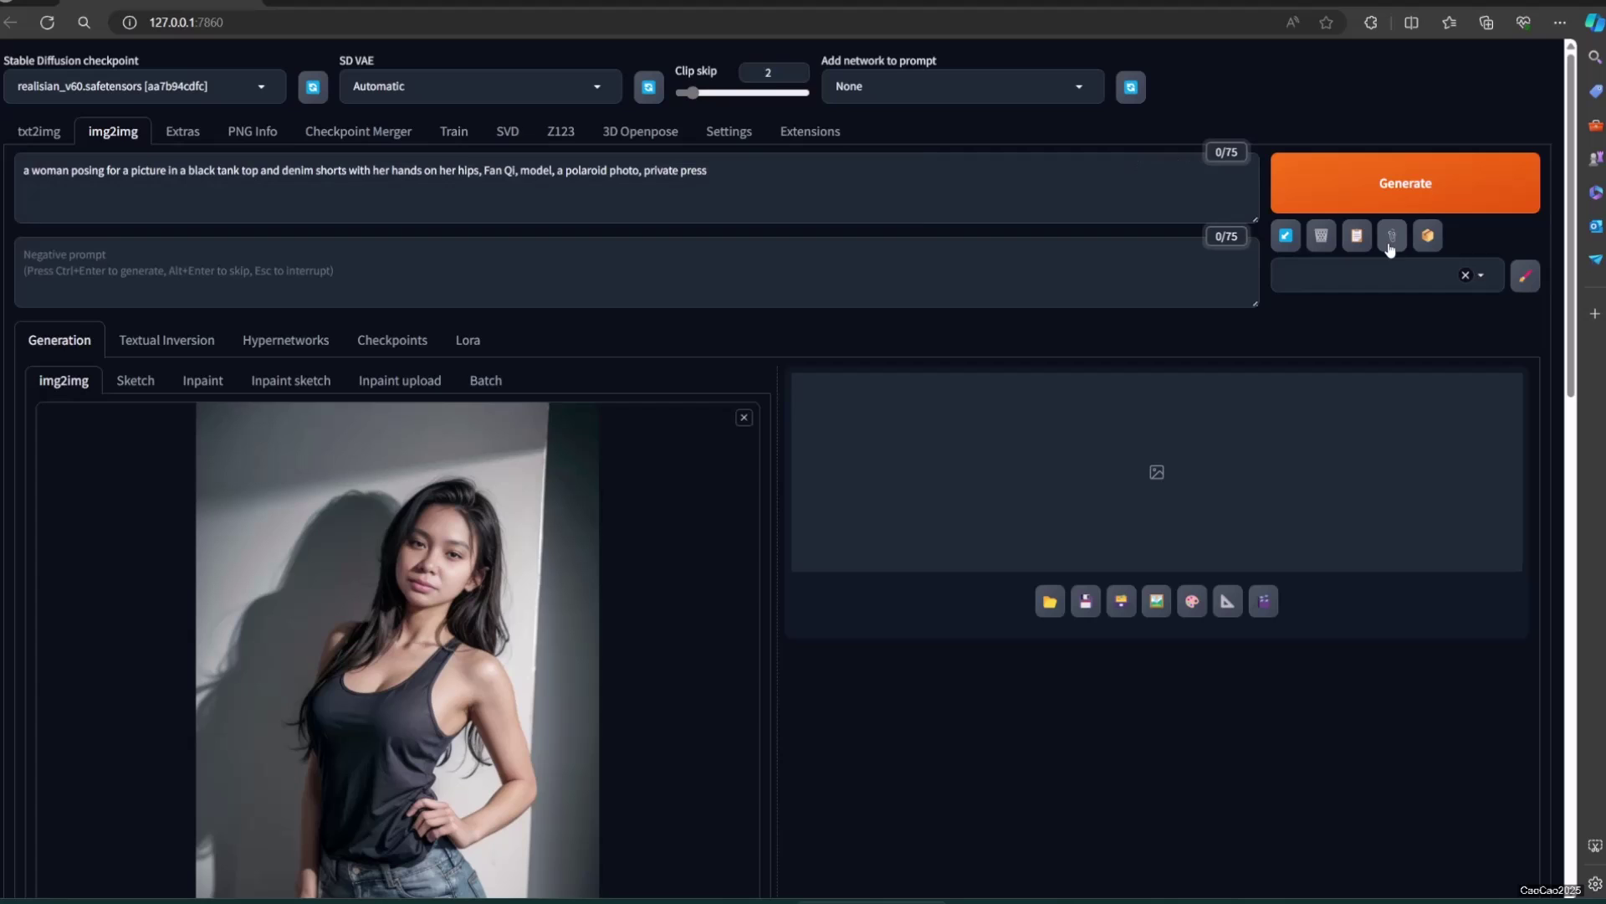
triple_click(788, 198)
key("ctrl+c")
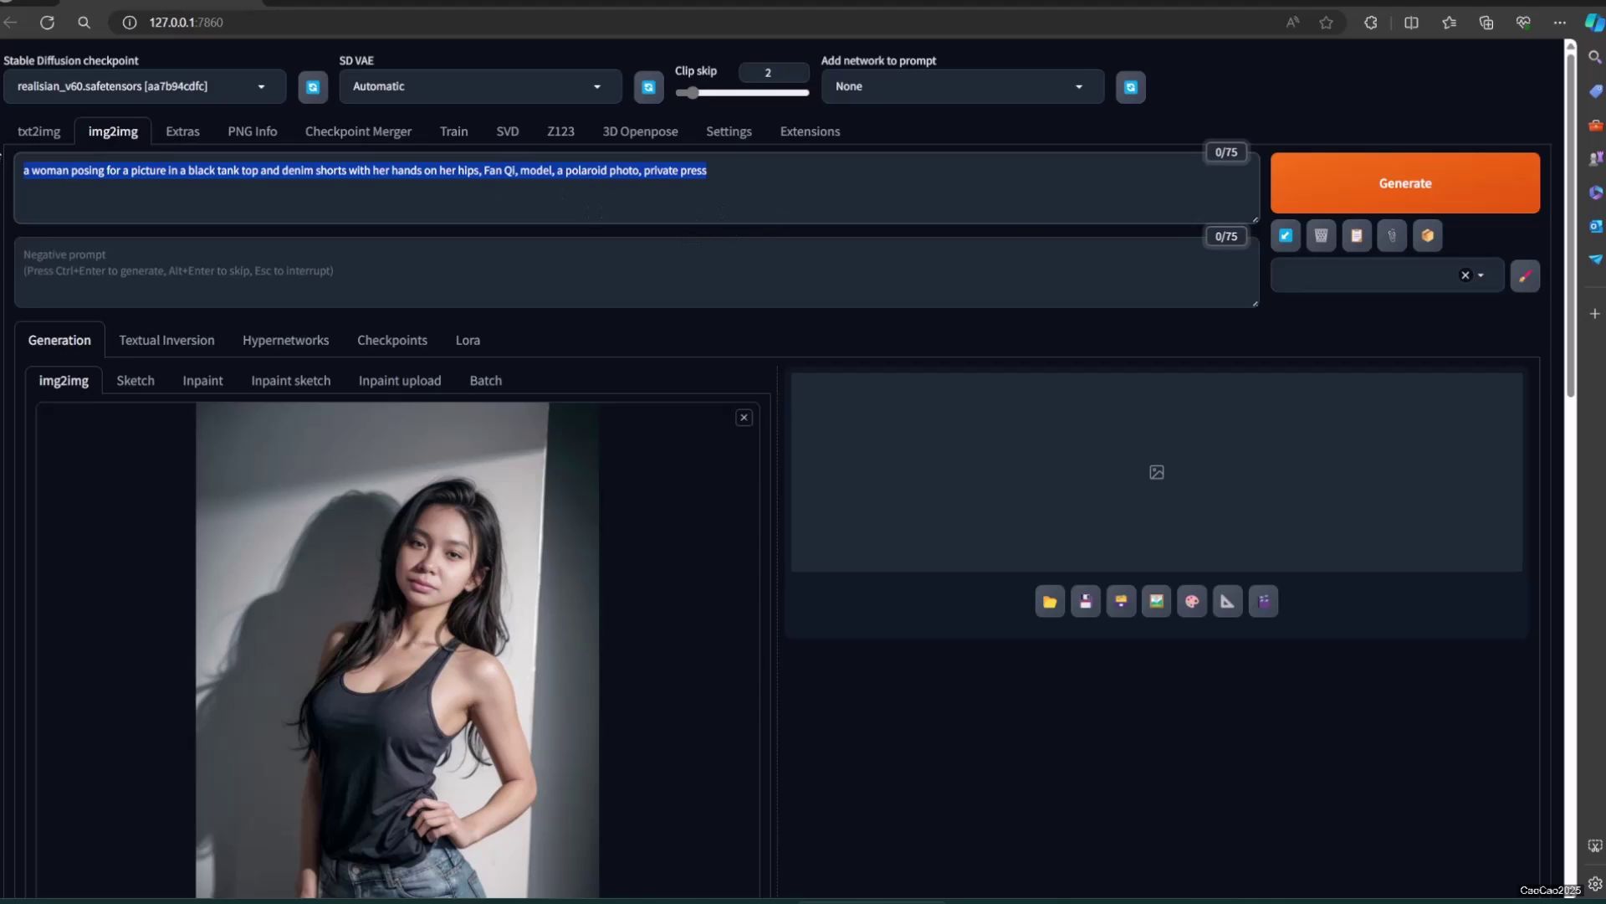
- Set the txt2img height to 768 and the sampling method to DPM++ SDE Karras
left_click(39, 132)
left_click(501, 520)
double_click(501, 523)
type("768")
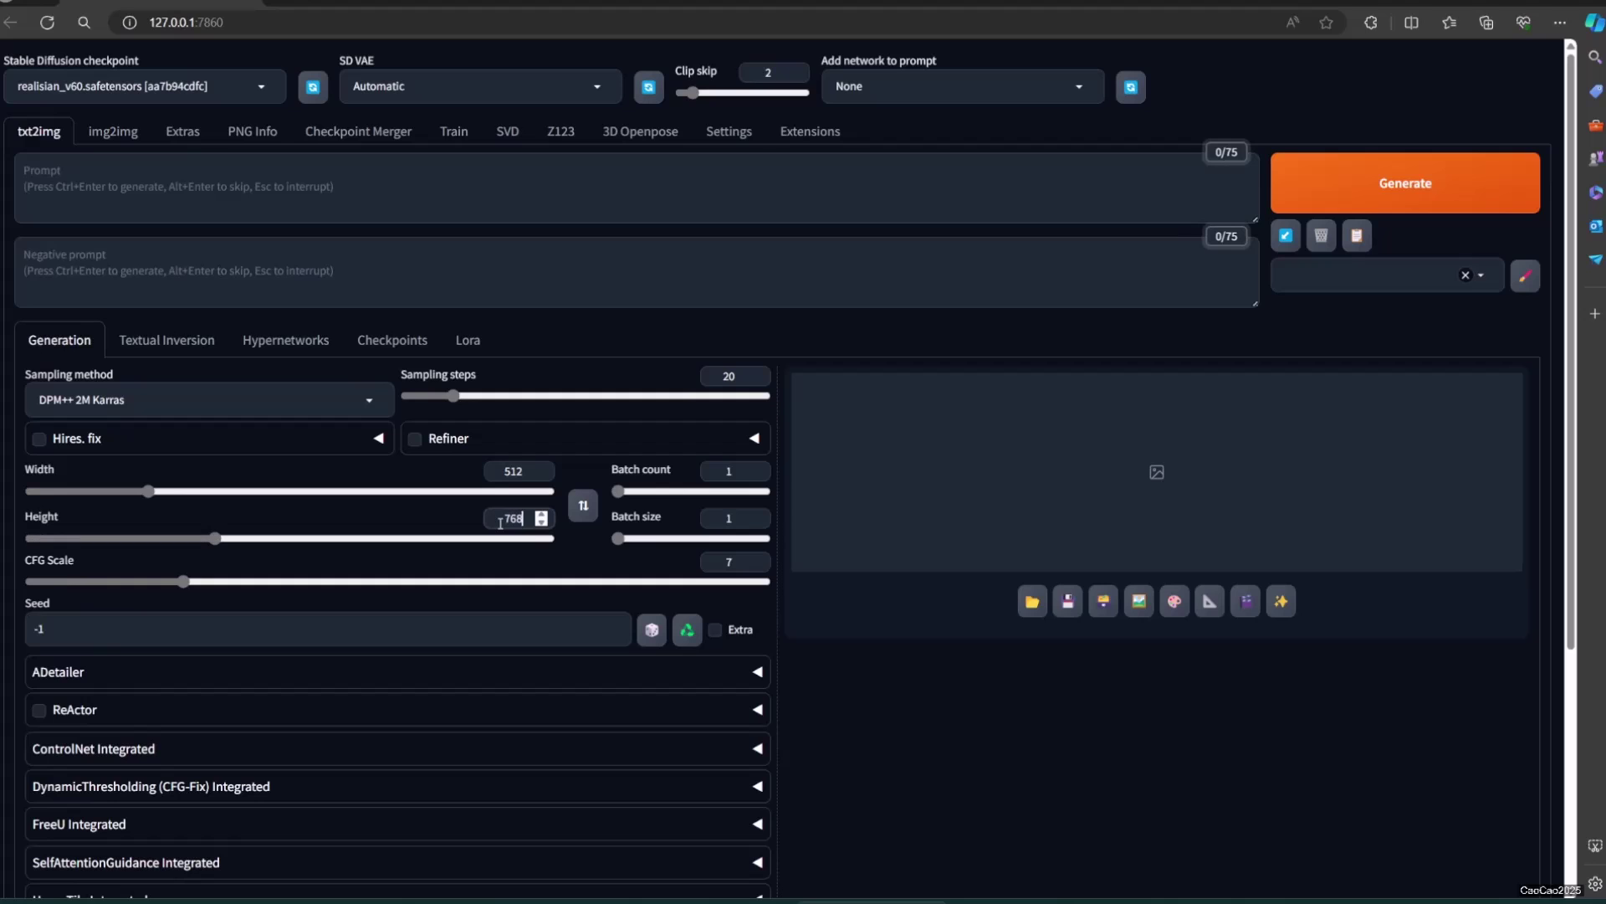
left_click(299, 393)
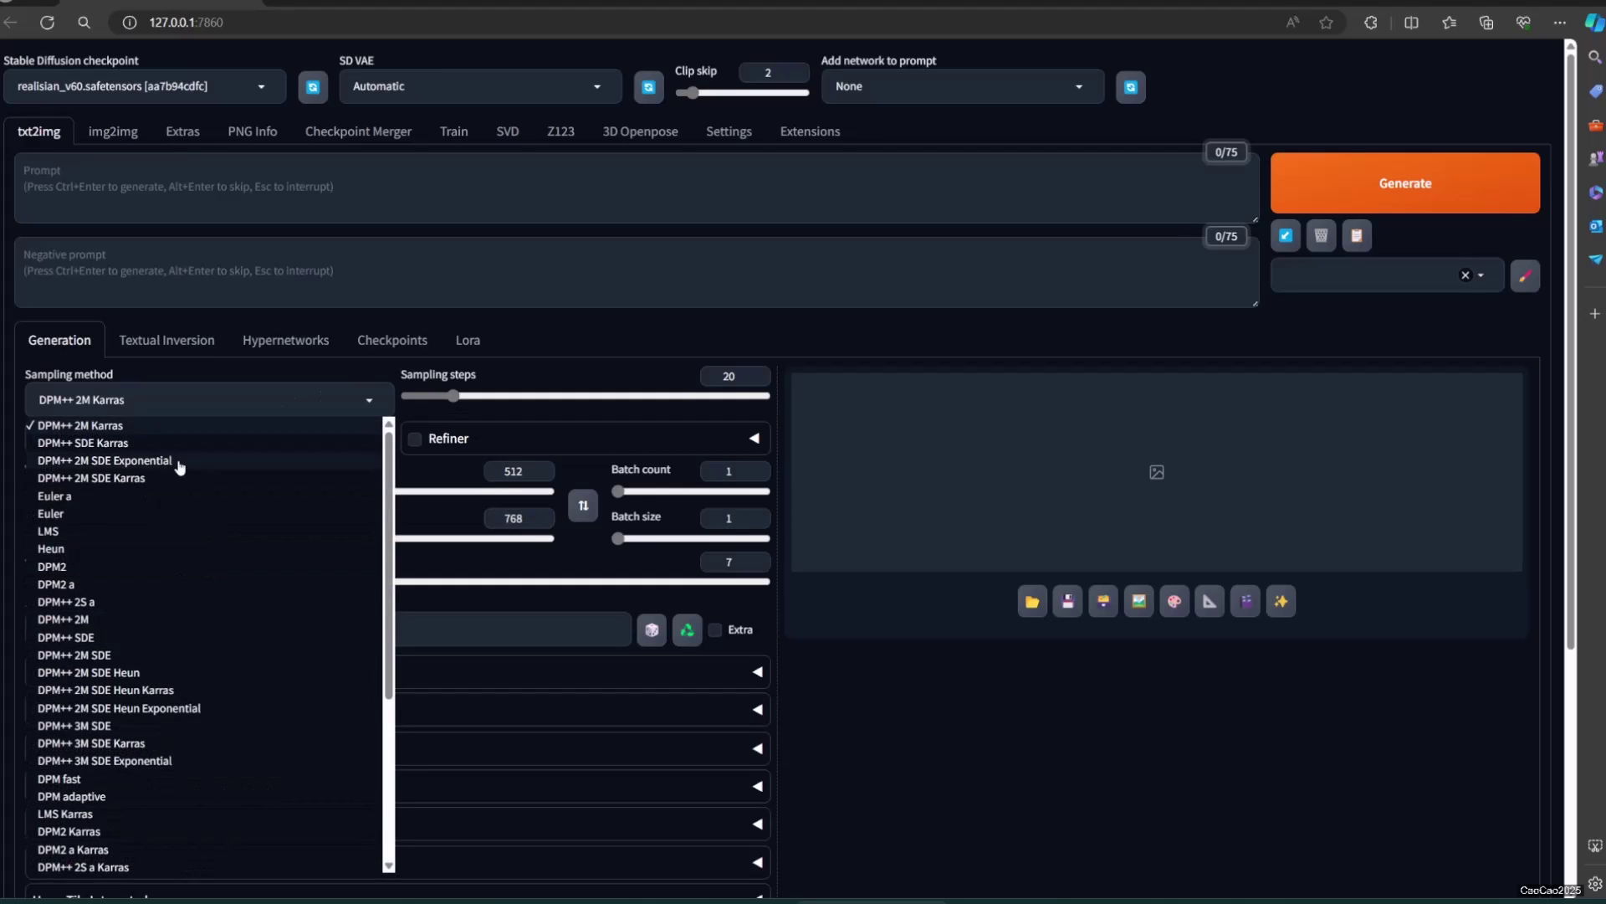
left_click(150, 440)
- Paste the copied tank-top description as the txt2img prompt and generate an image
left_click(261, 201)
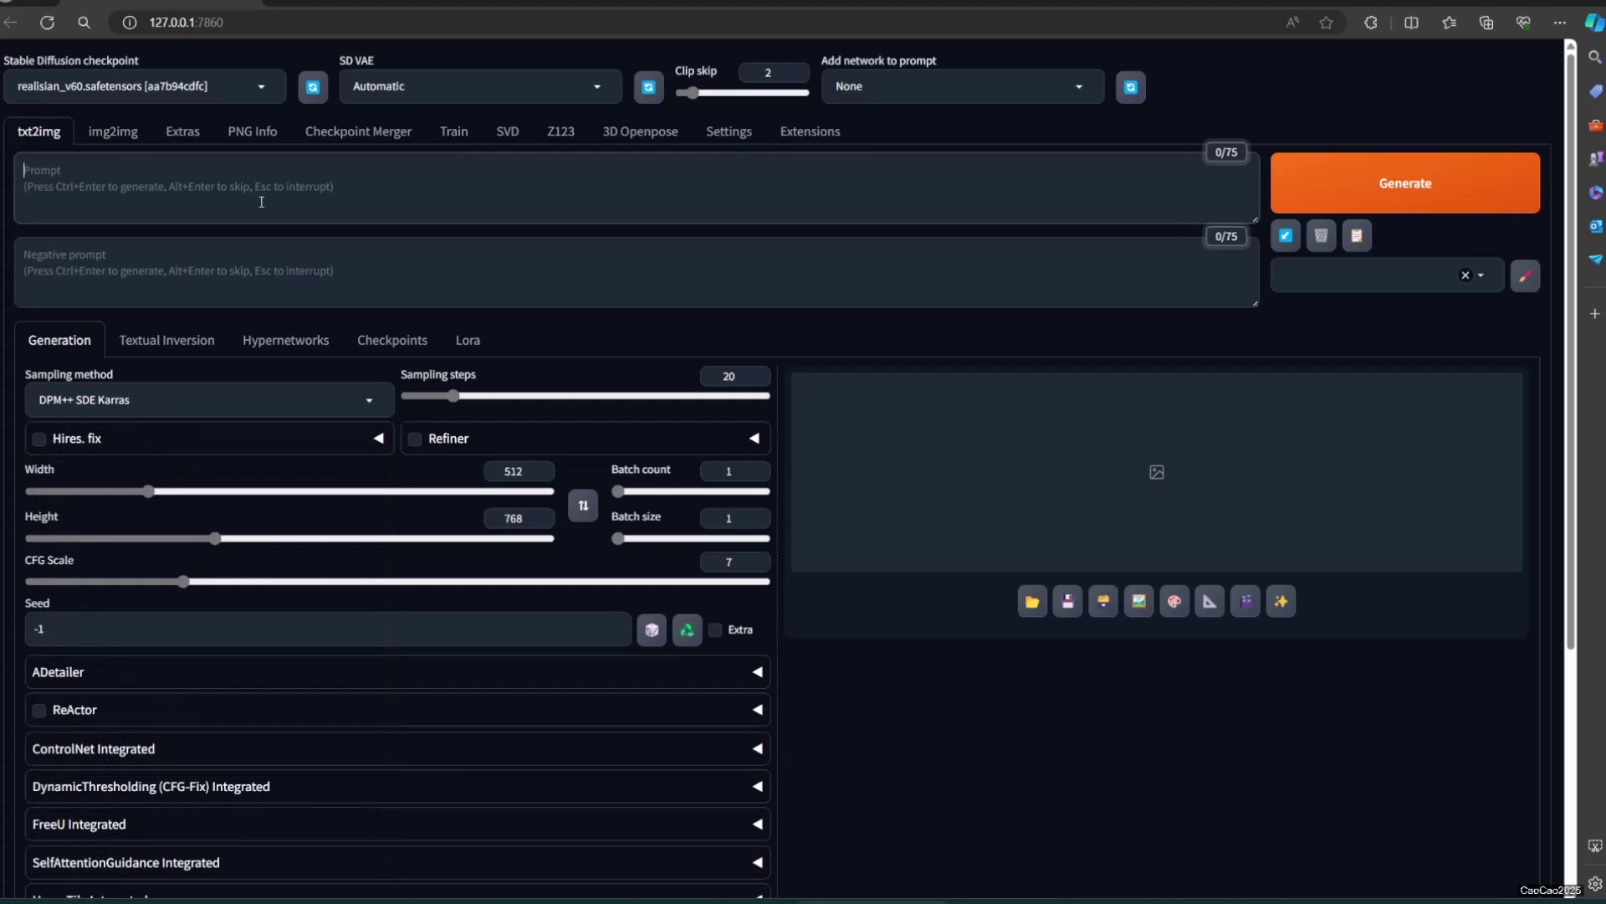
key("ctrl+v")
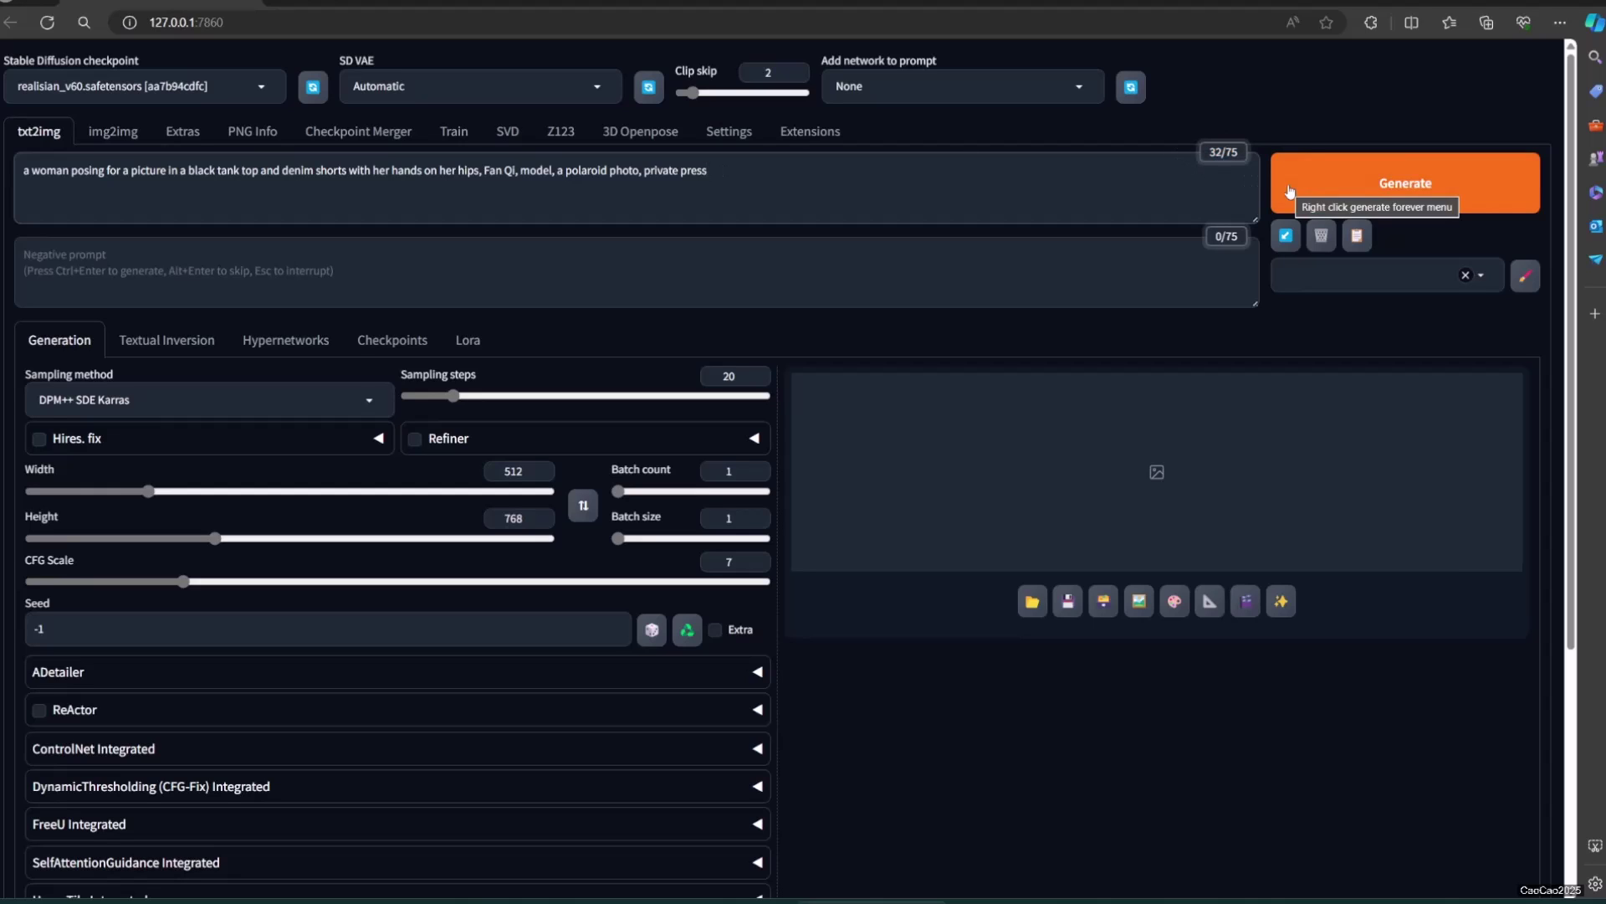
left_click(1289, 190)
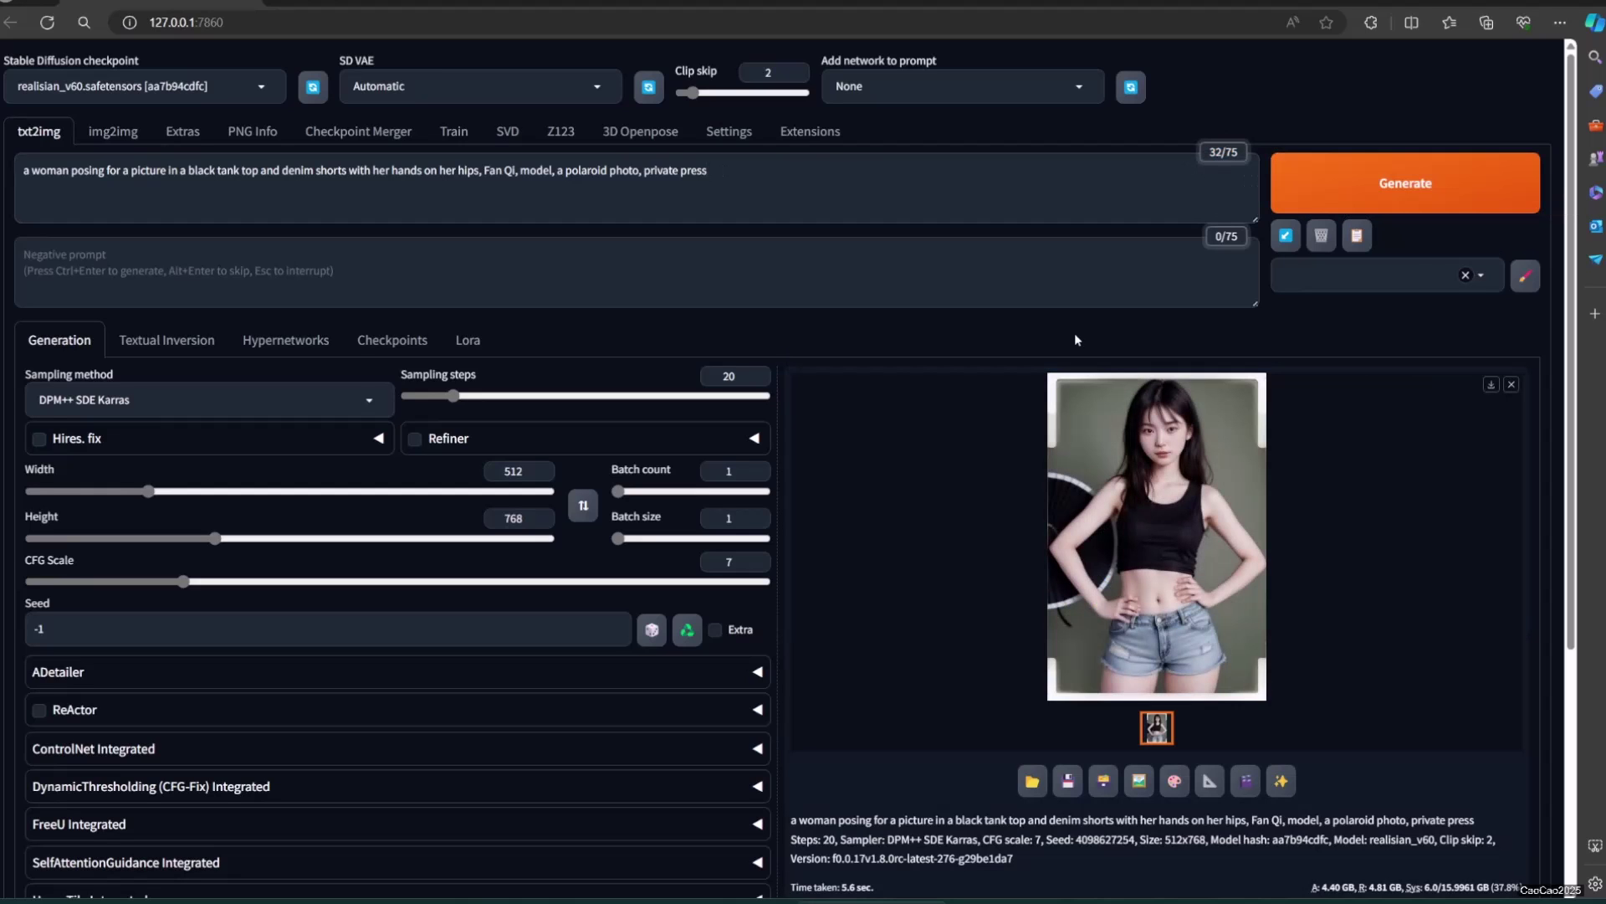
- Prefix the prompt with "masterpiece, highquality,", set the negative prompt to "low quality, worst quality, nsfw, naked, Realisian-Neg", and generate two images
left_click(848, 301)
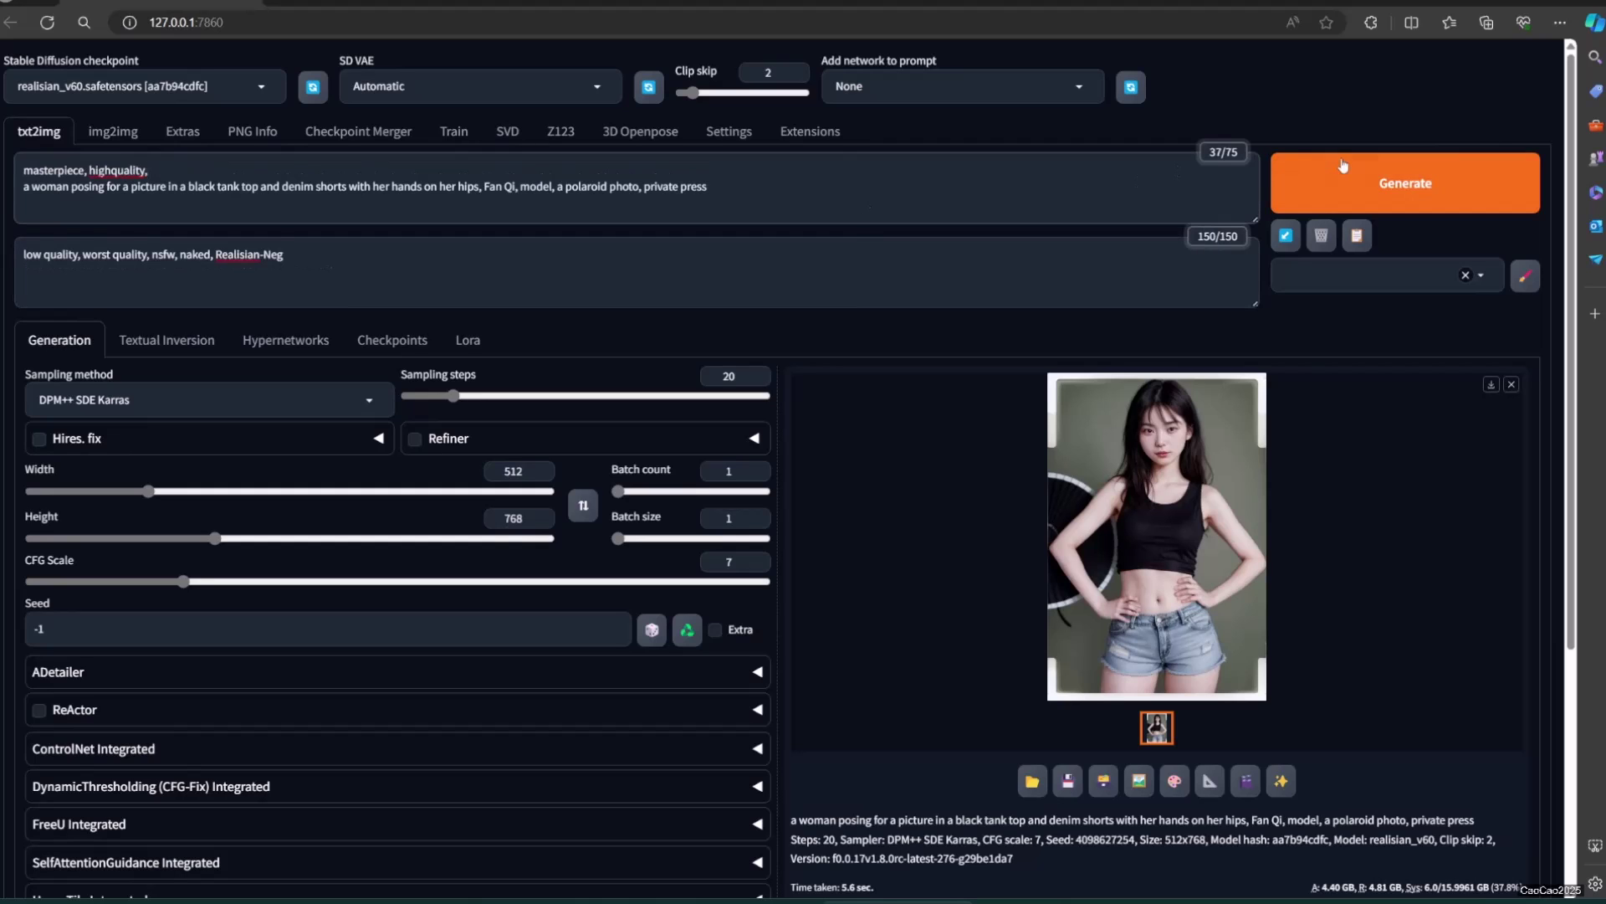
key("ctrl+Return")
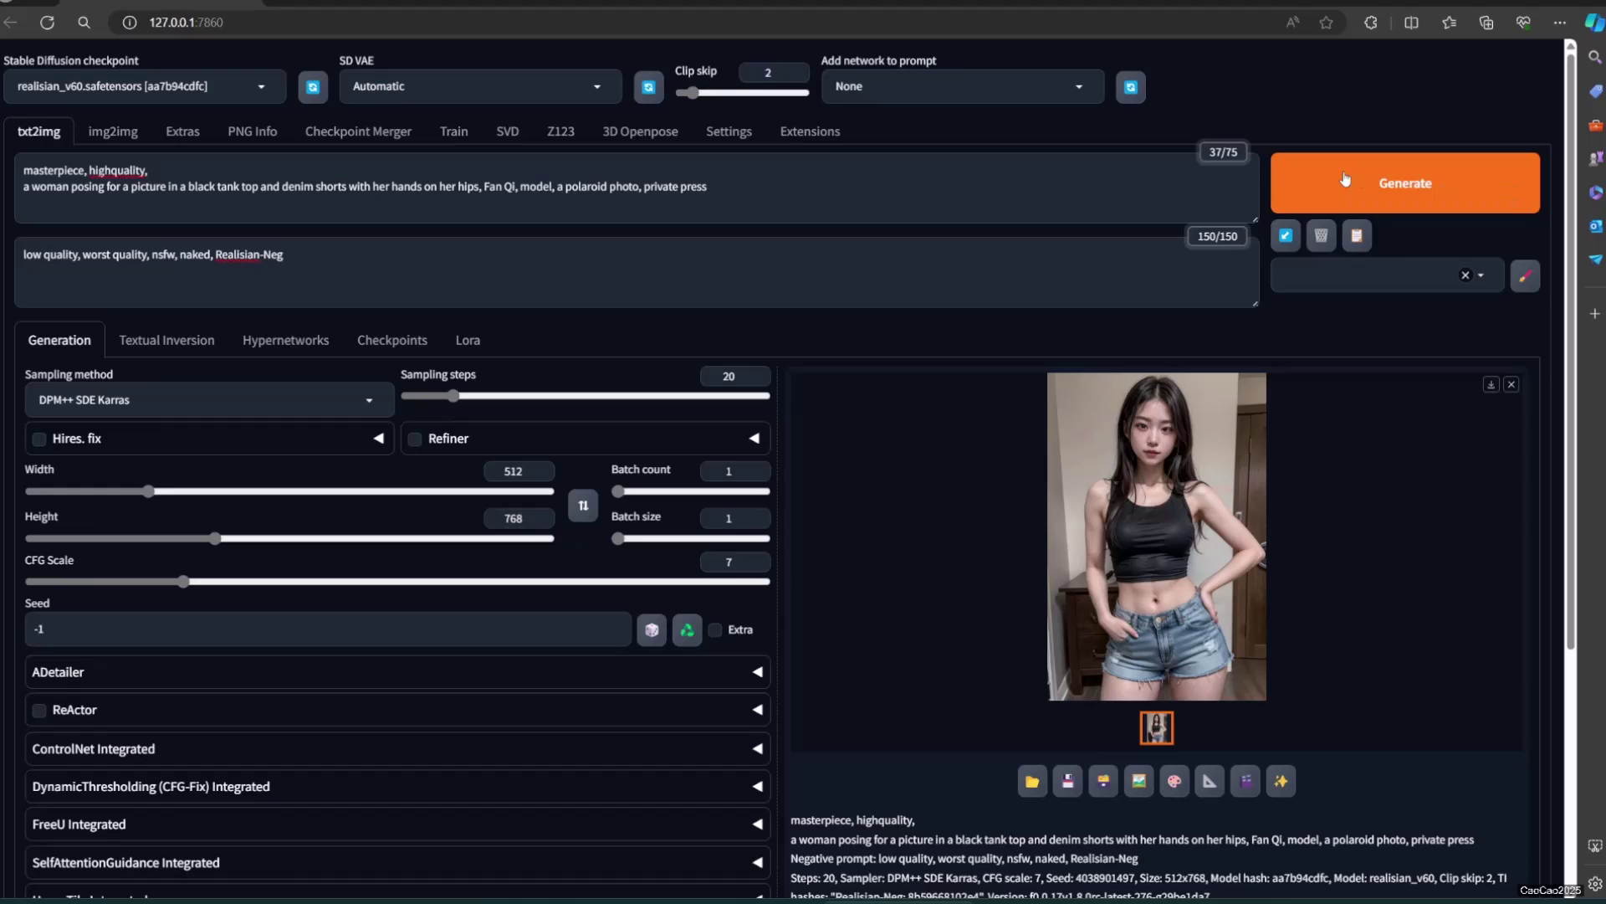
left_click(1345, 178)
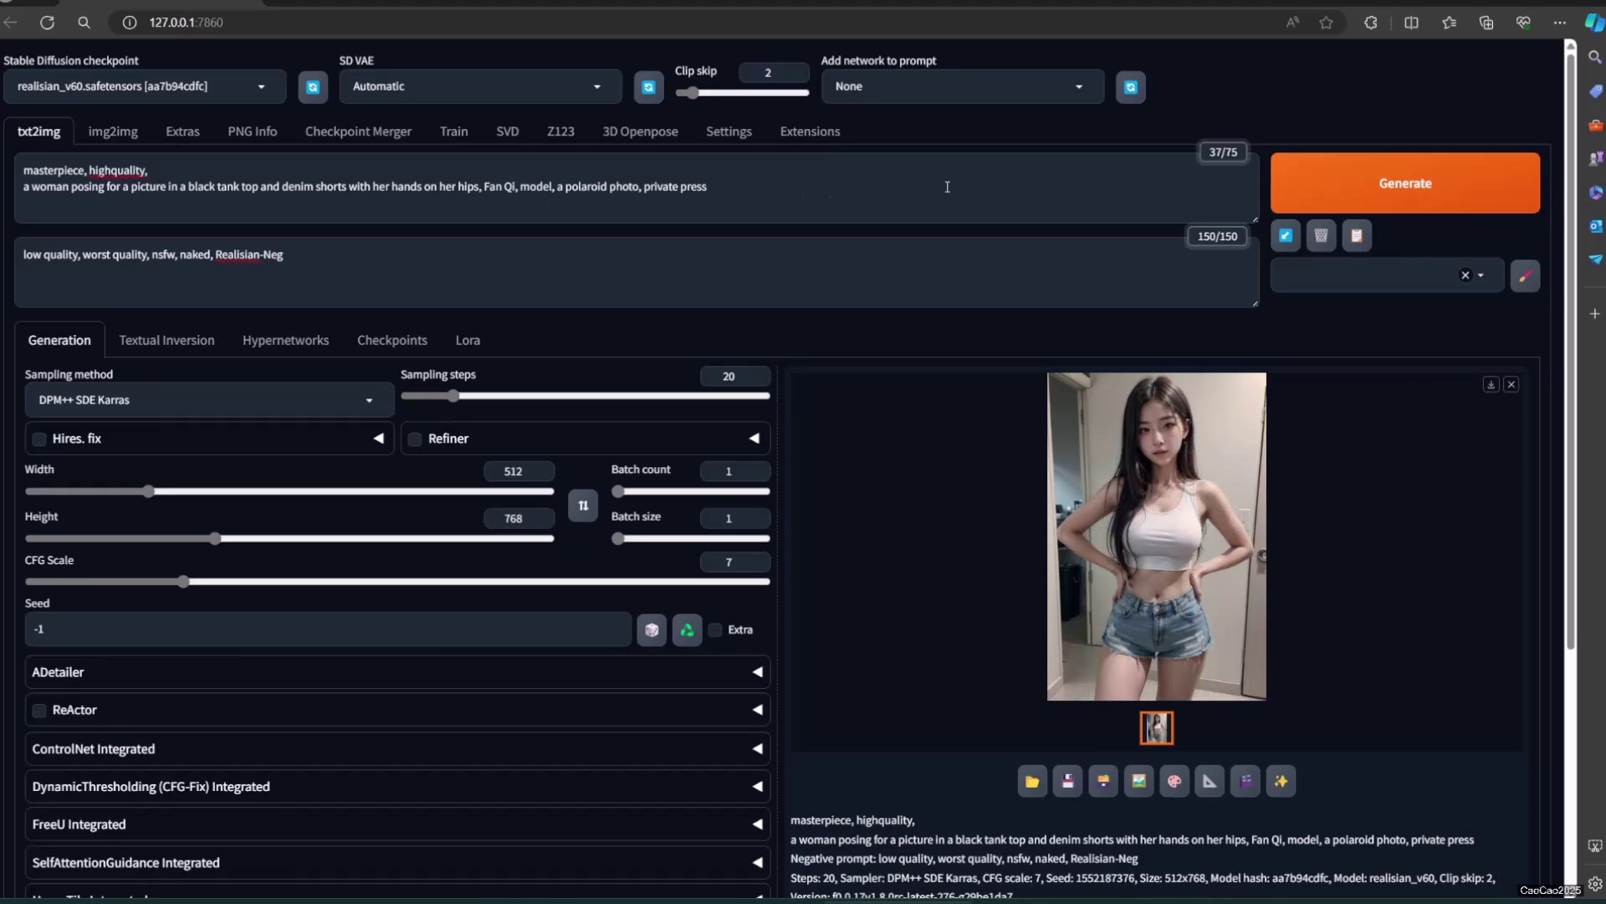
- Interrogate the pink sweater photo in img2img with CLIP and copy the resulting description
left_click(127, 136)
left_click(1393, 188)
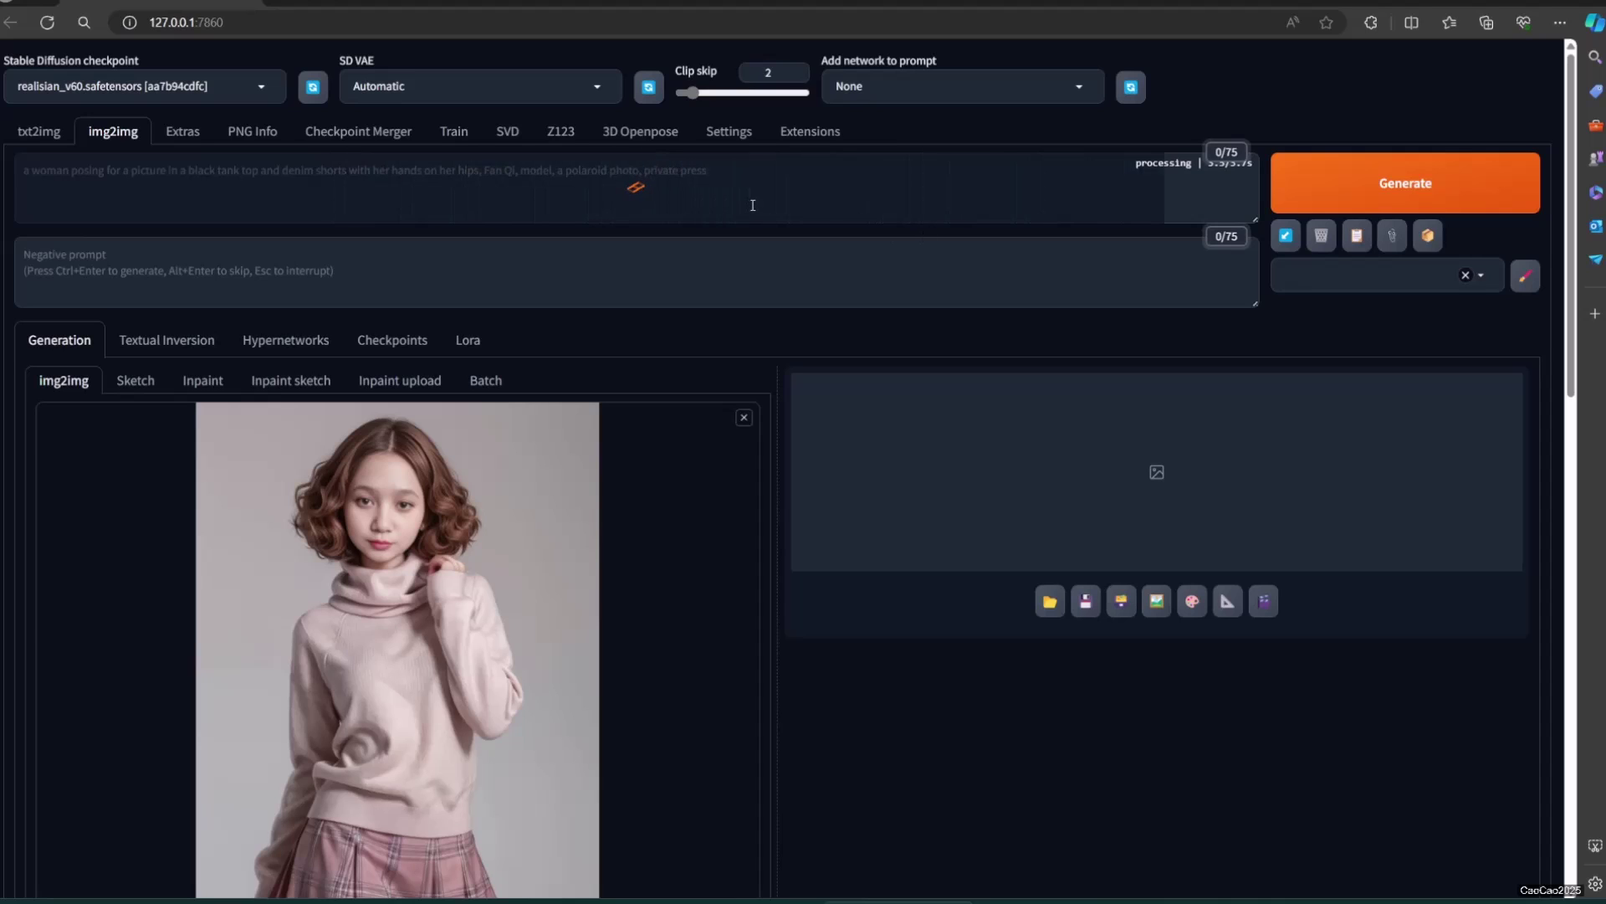
triple_click(782, 189)
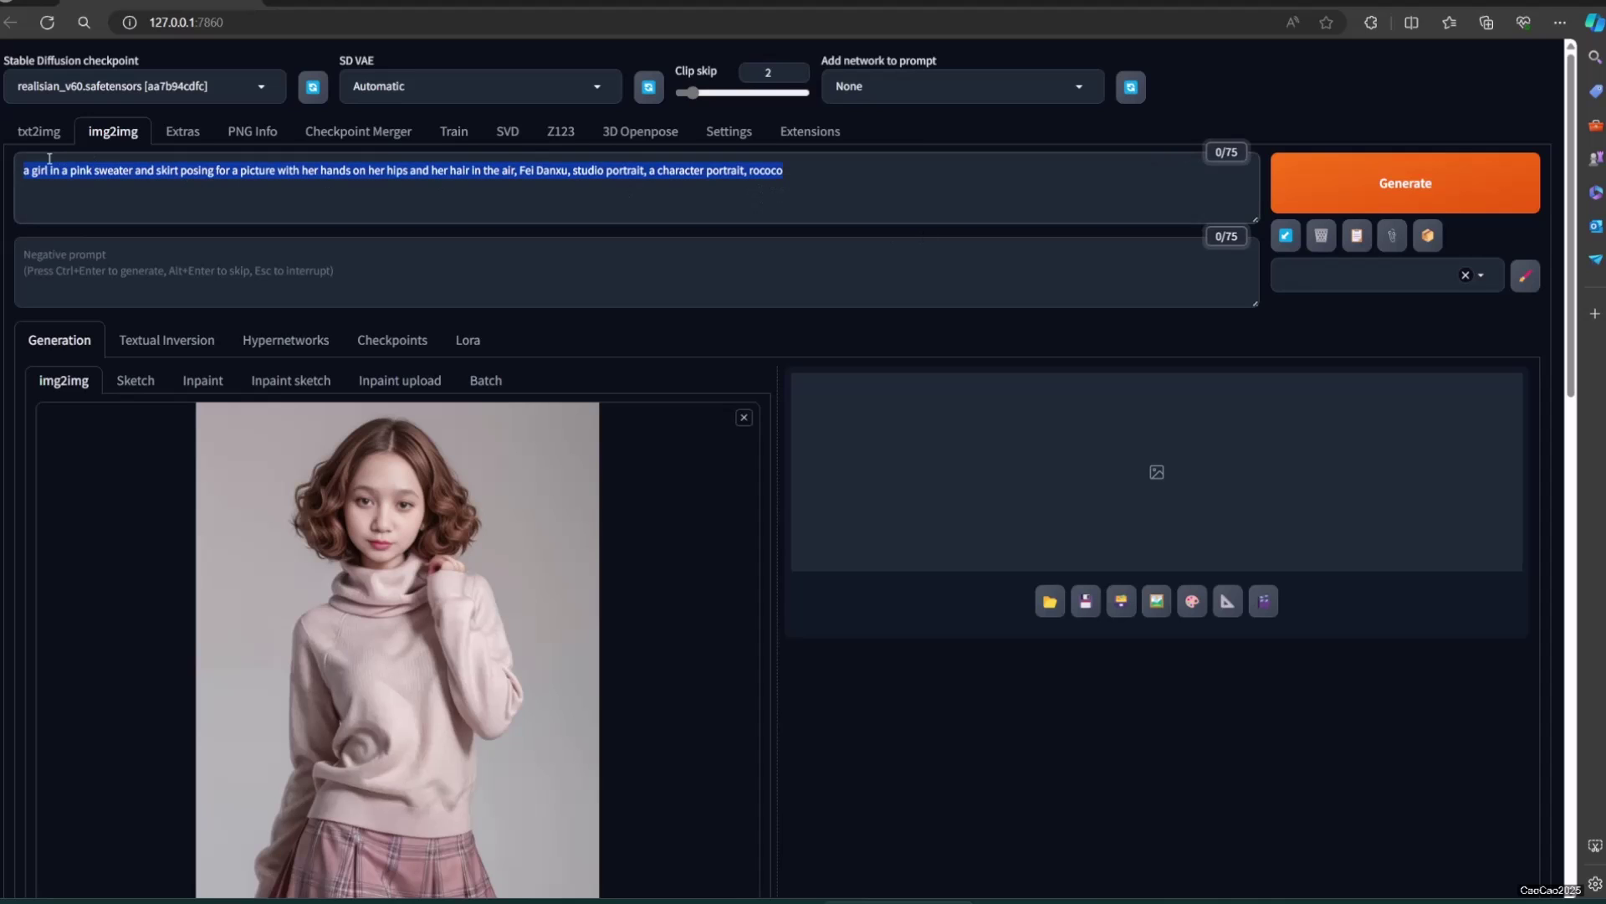
- Replace the tank-top description in the txt2img prompt with the copied pink sweater description and generate two images
left_click(40, 132)
triple_click(722, 185)
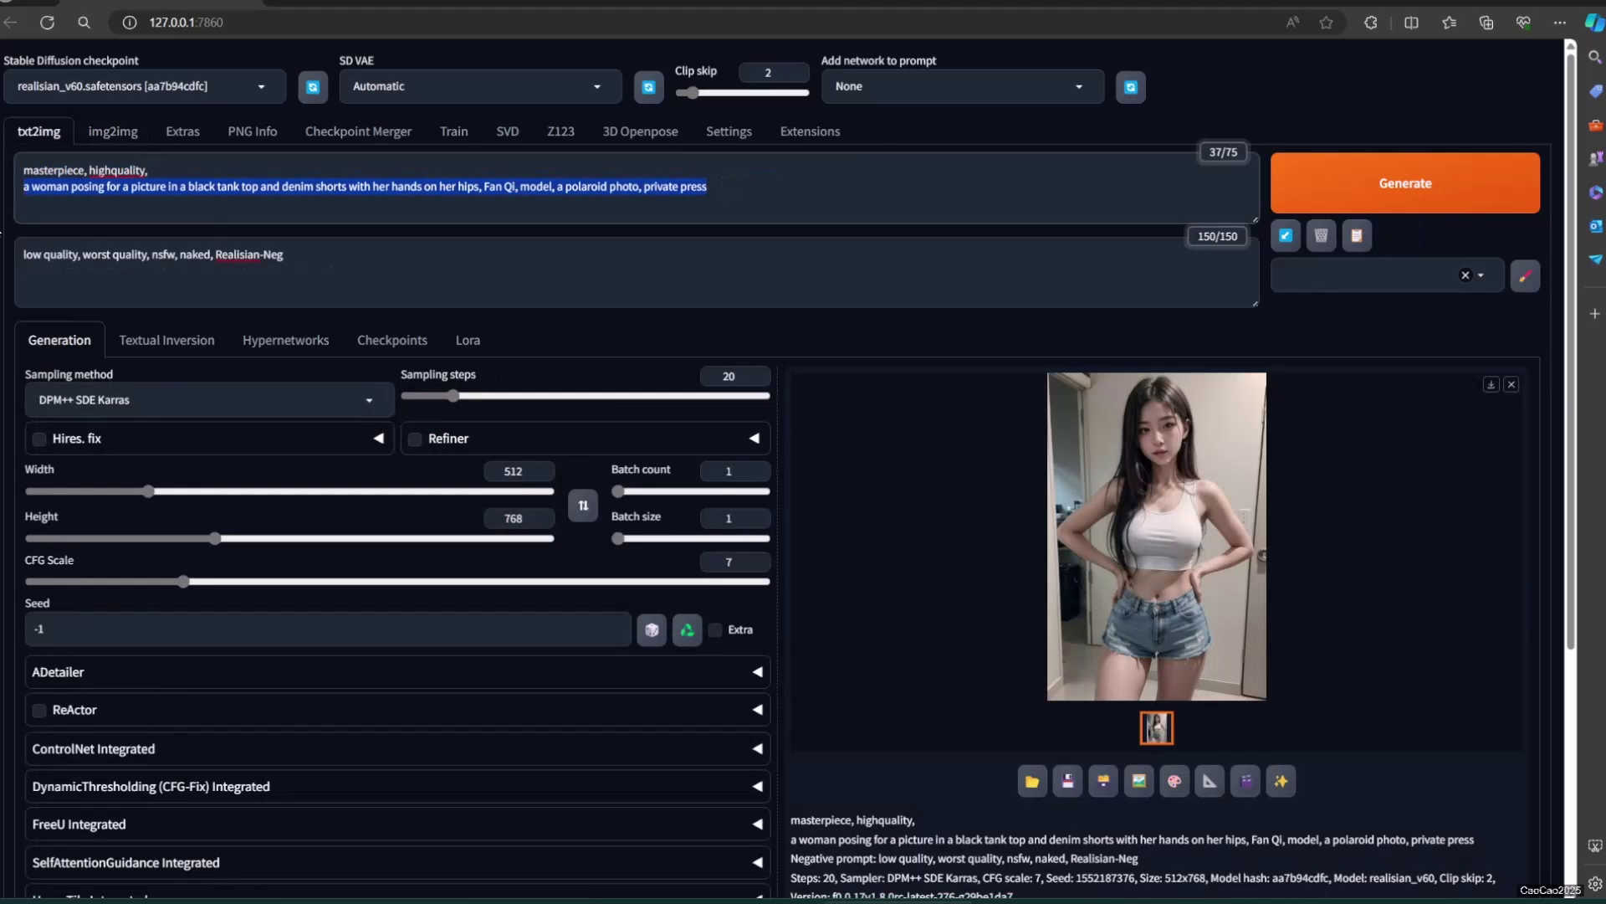
type("a girl in a pink sweater and skirt posing for a picture with her hands on her hips and her hair in the air, Fei Danxu, studio portrait, a character portrait, rococo")
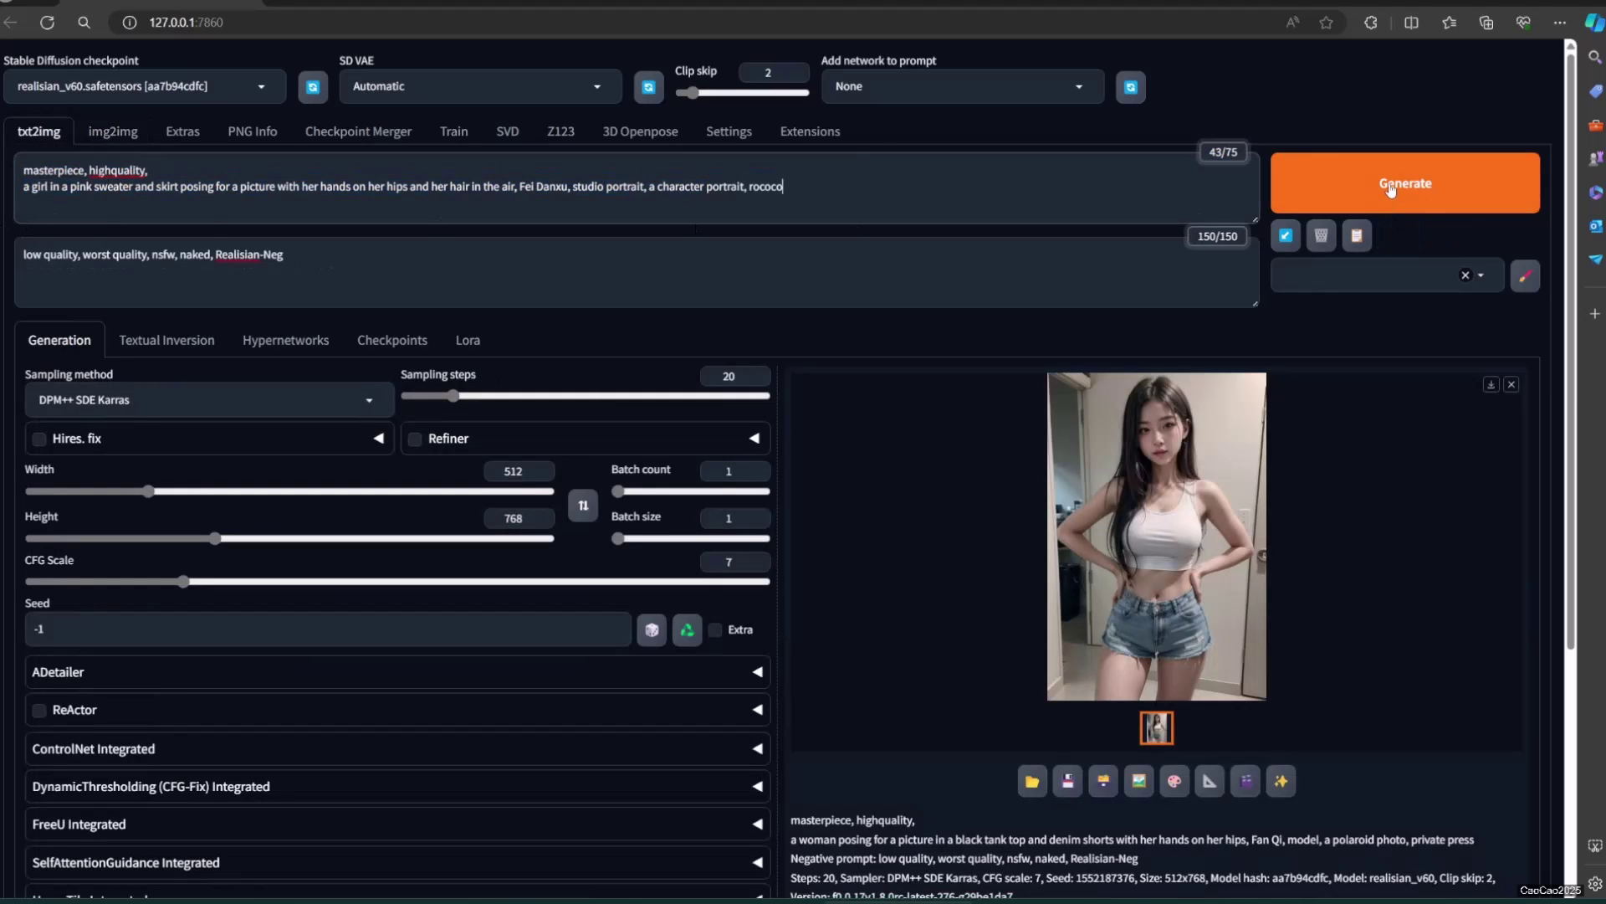
left_click(1391, 188)
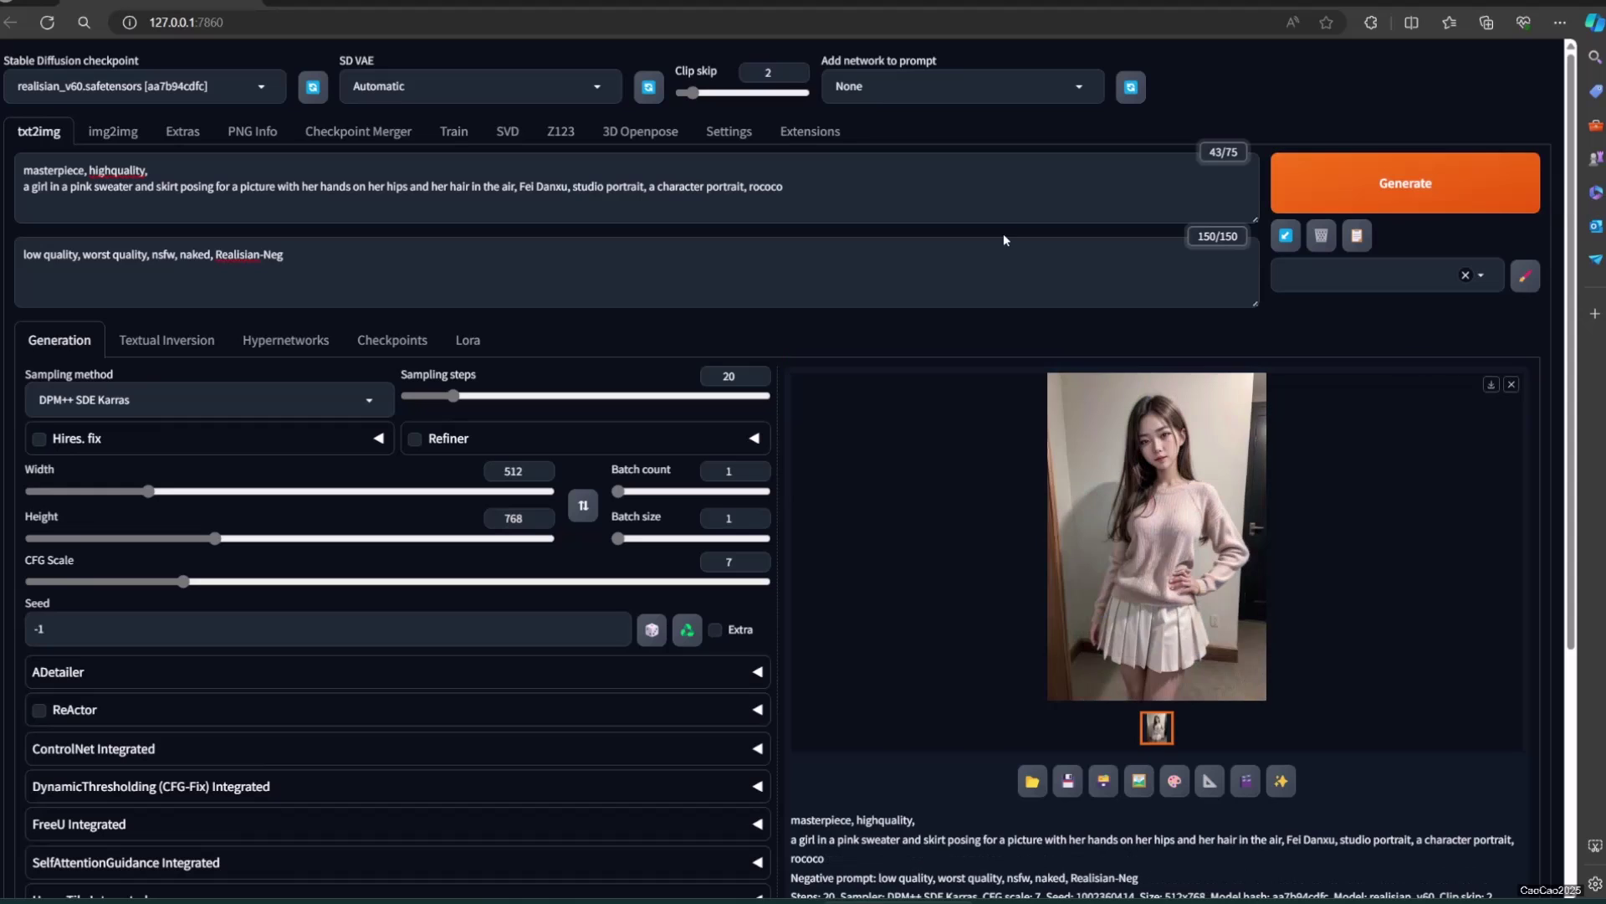
left_click(1375, 184)
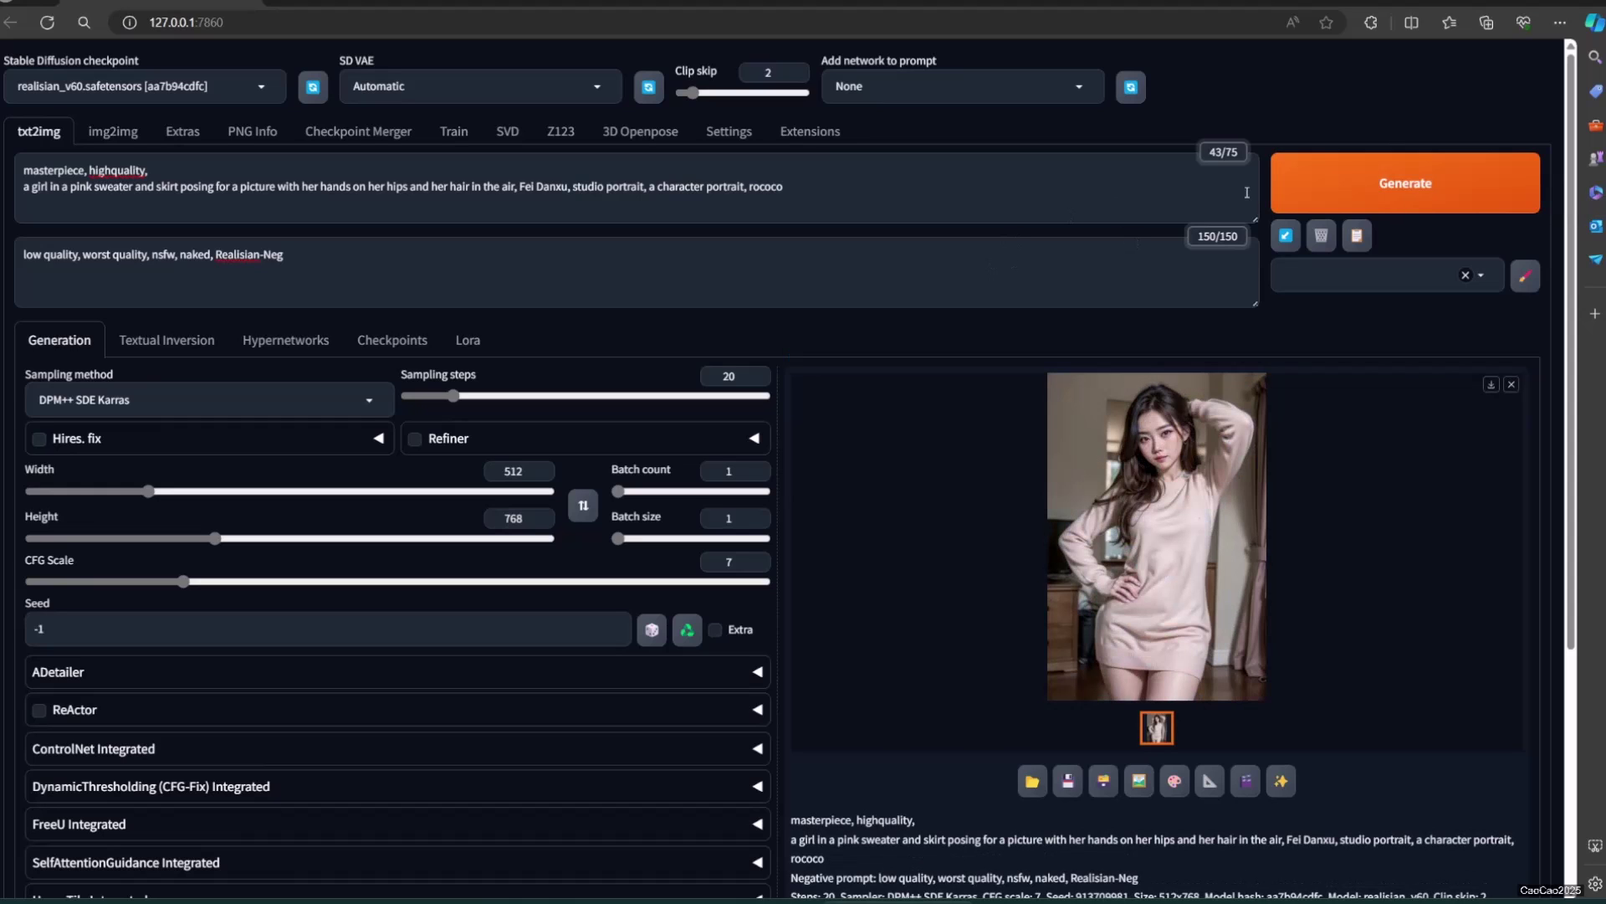
- Generate two images from the dirt road prompt with a tree and telephone pole, viewing each one enlarged
left_click(1299, 193)
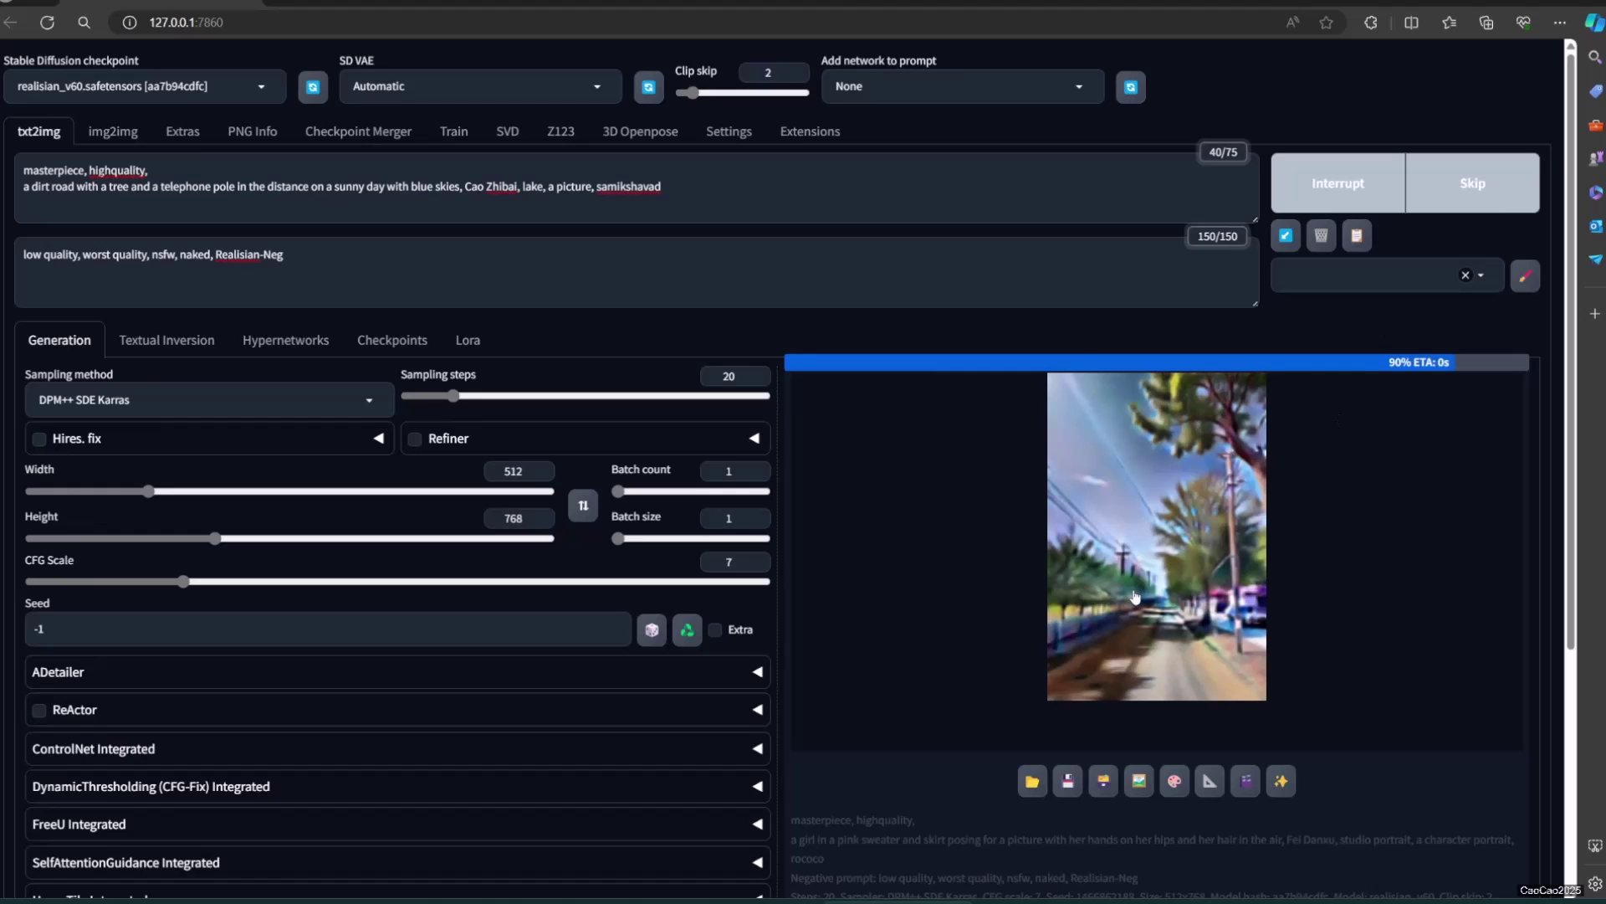
left_click(1133, 593)
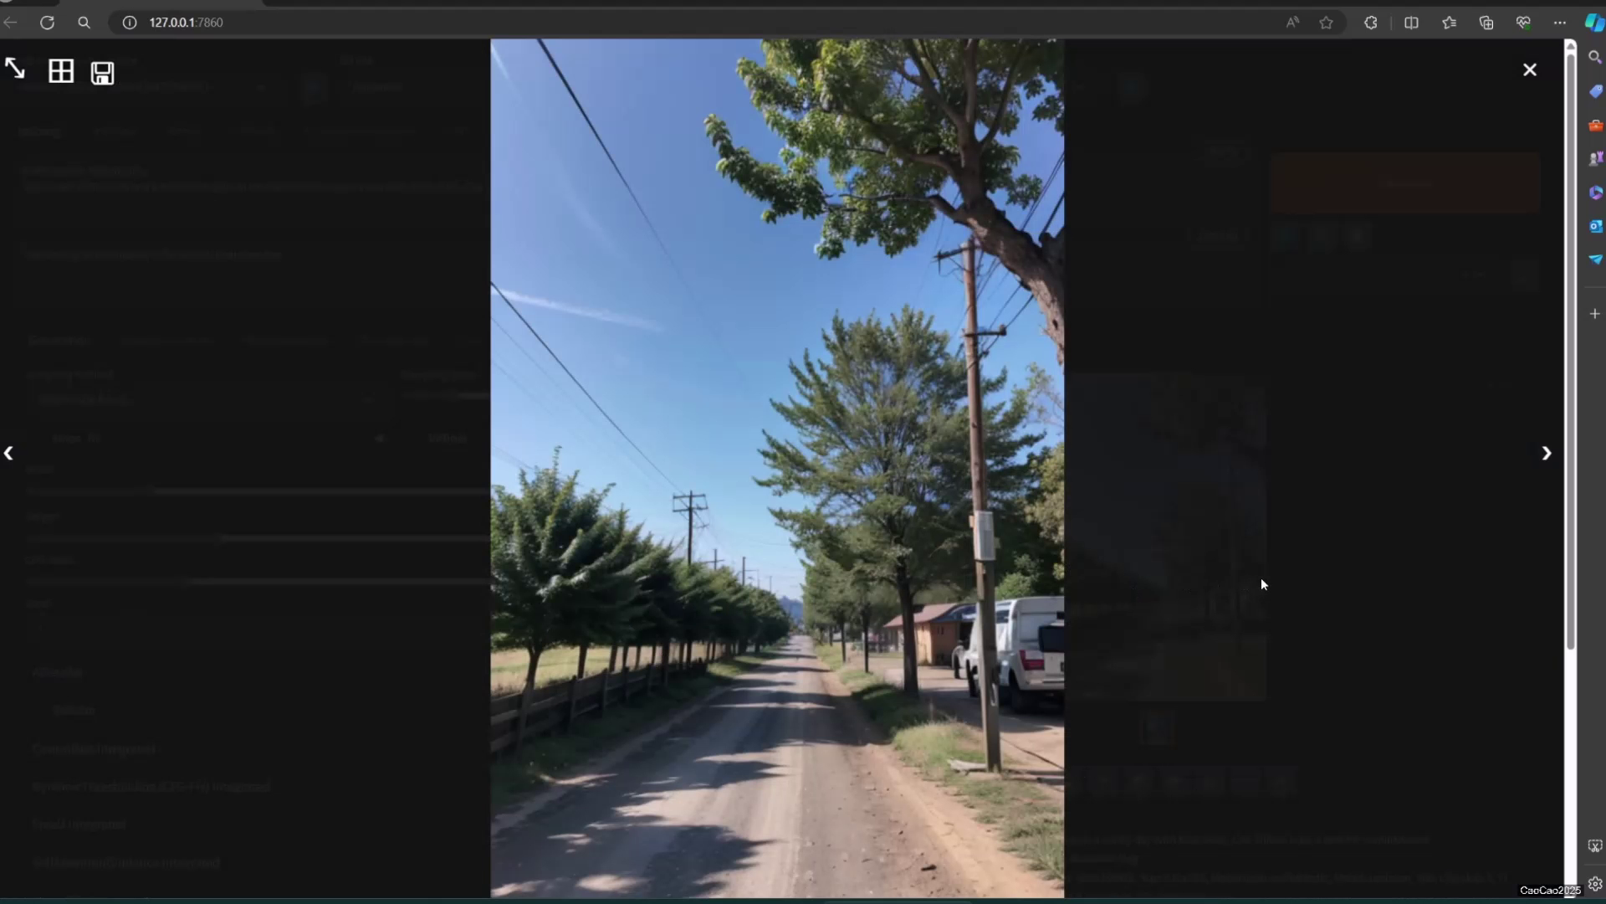
left_click(1262, 579)
left_click(1336, 184)
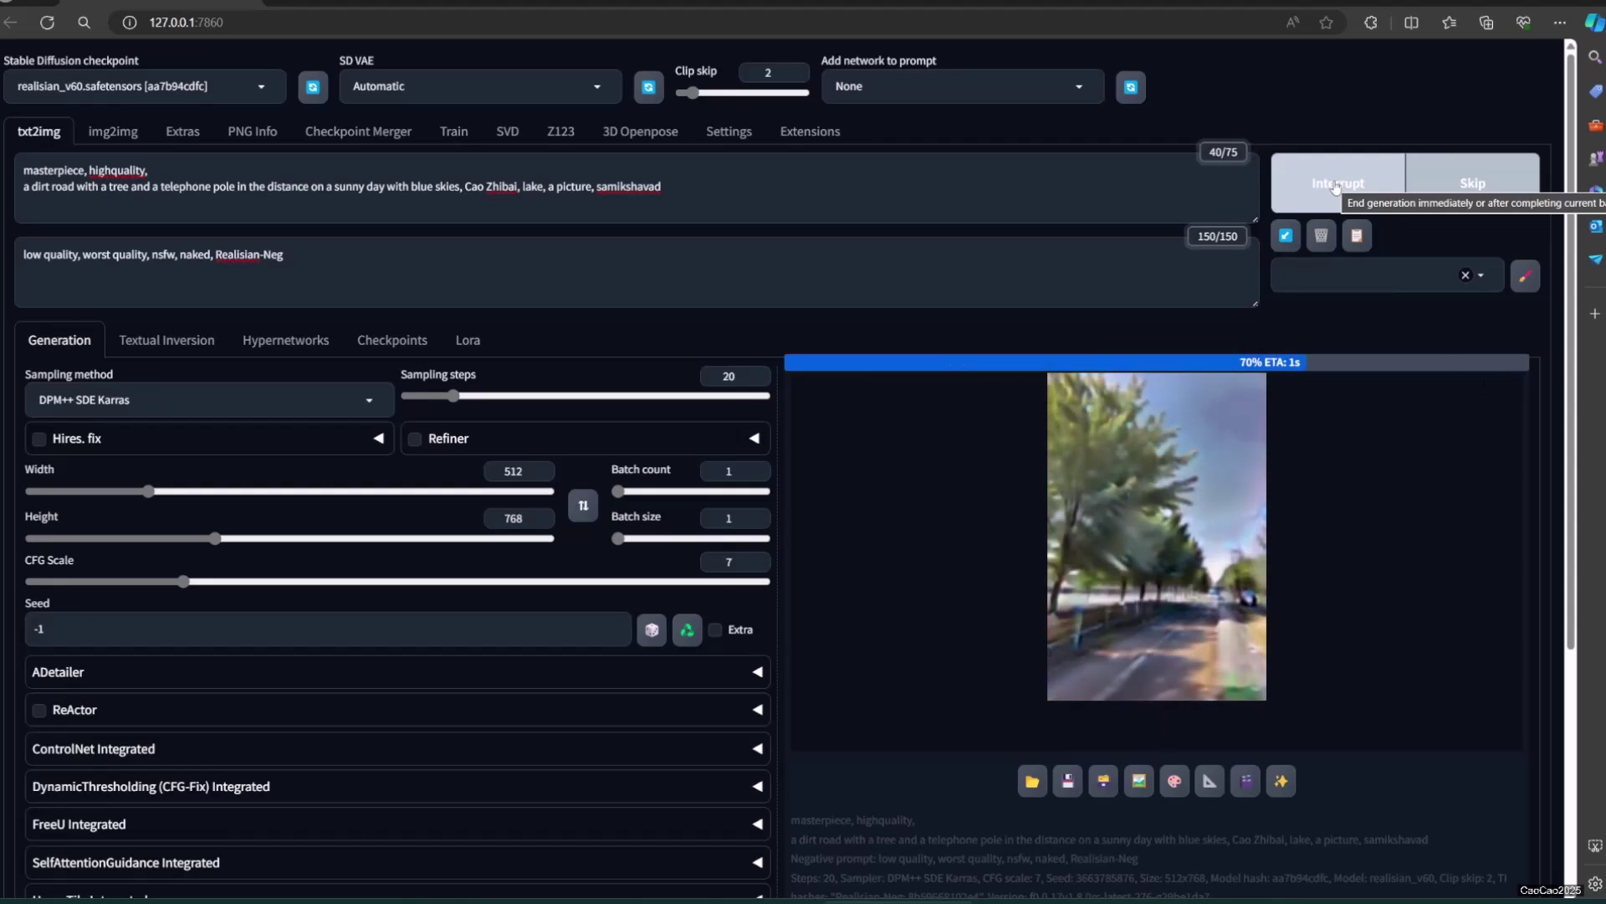
left_click(1098, 534)
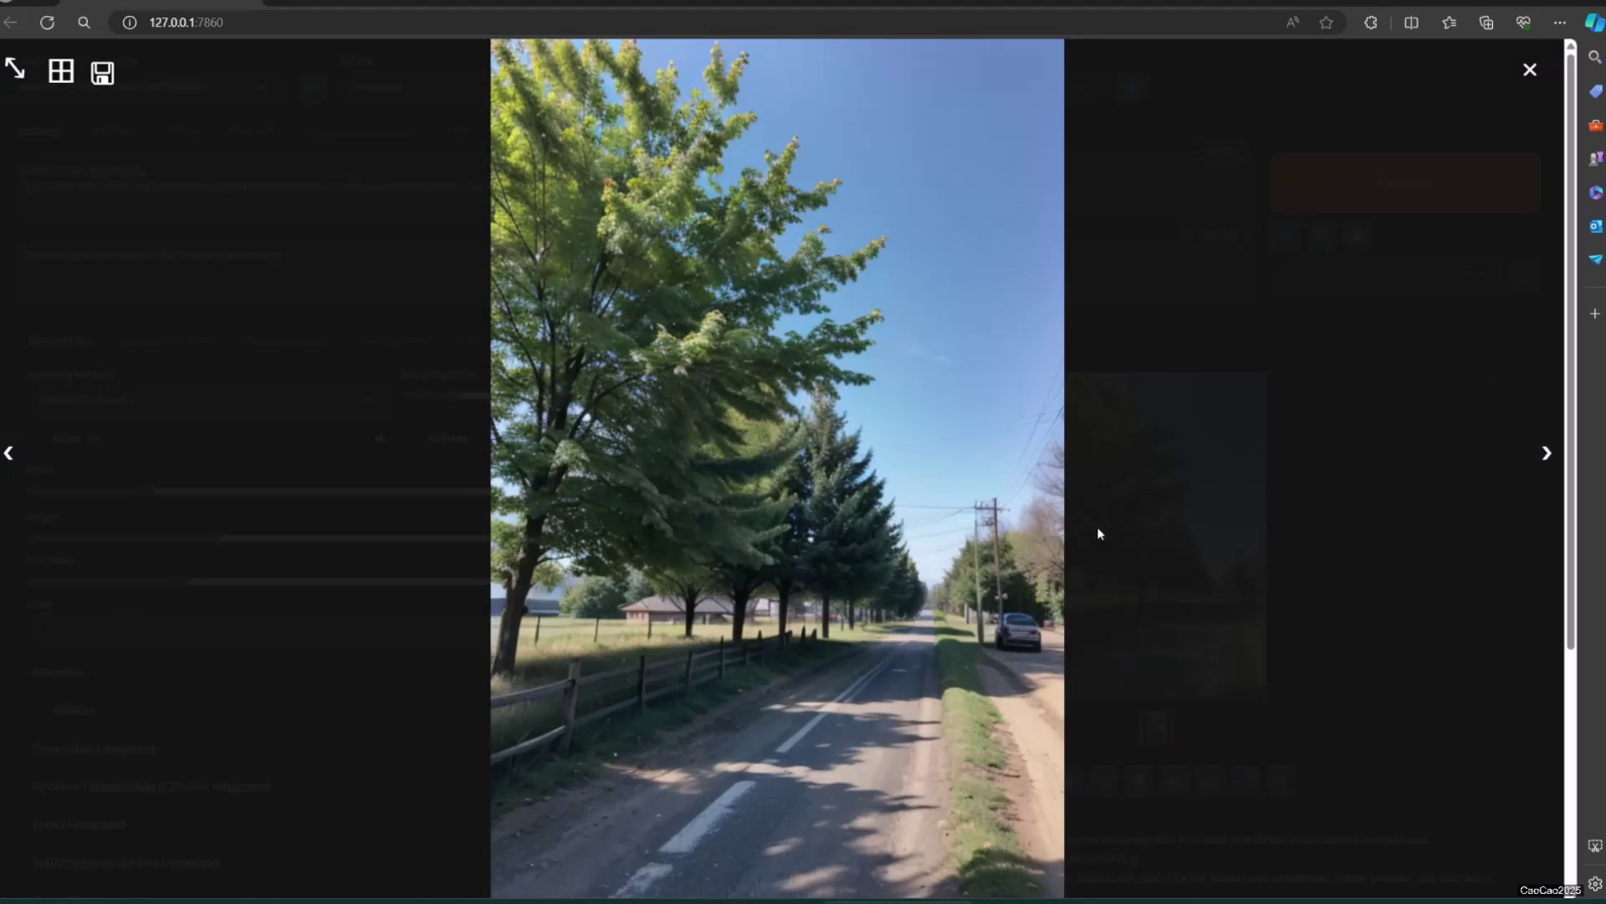
left_click(1286, 554)
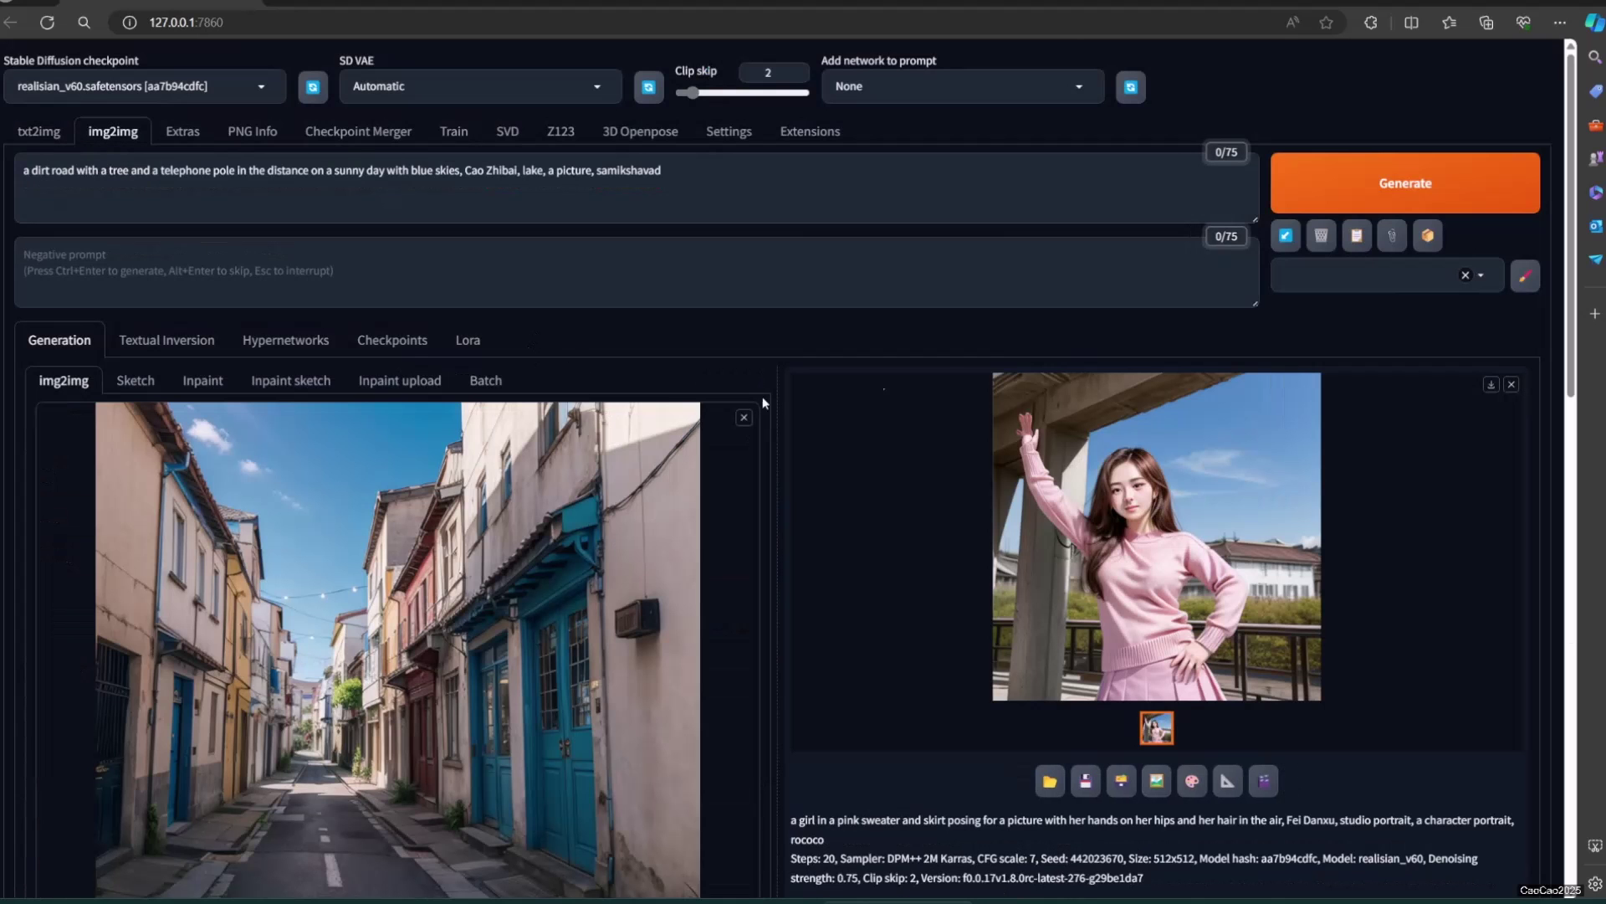
- Interrogate the street photo with blue doors in img2img using CLIP and copy the resulting description
left_click(1387, 238)
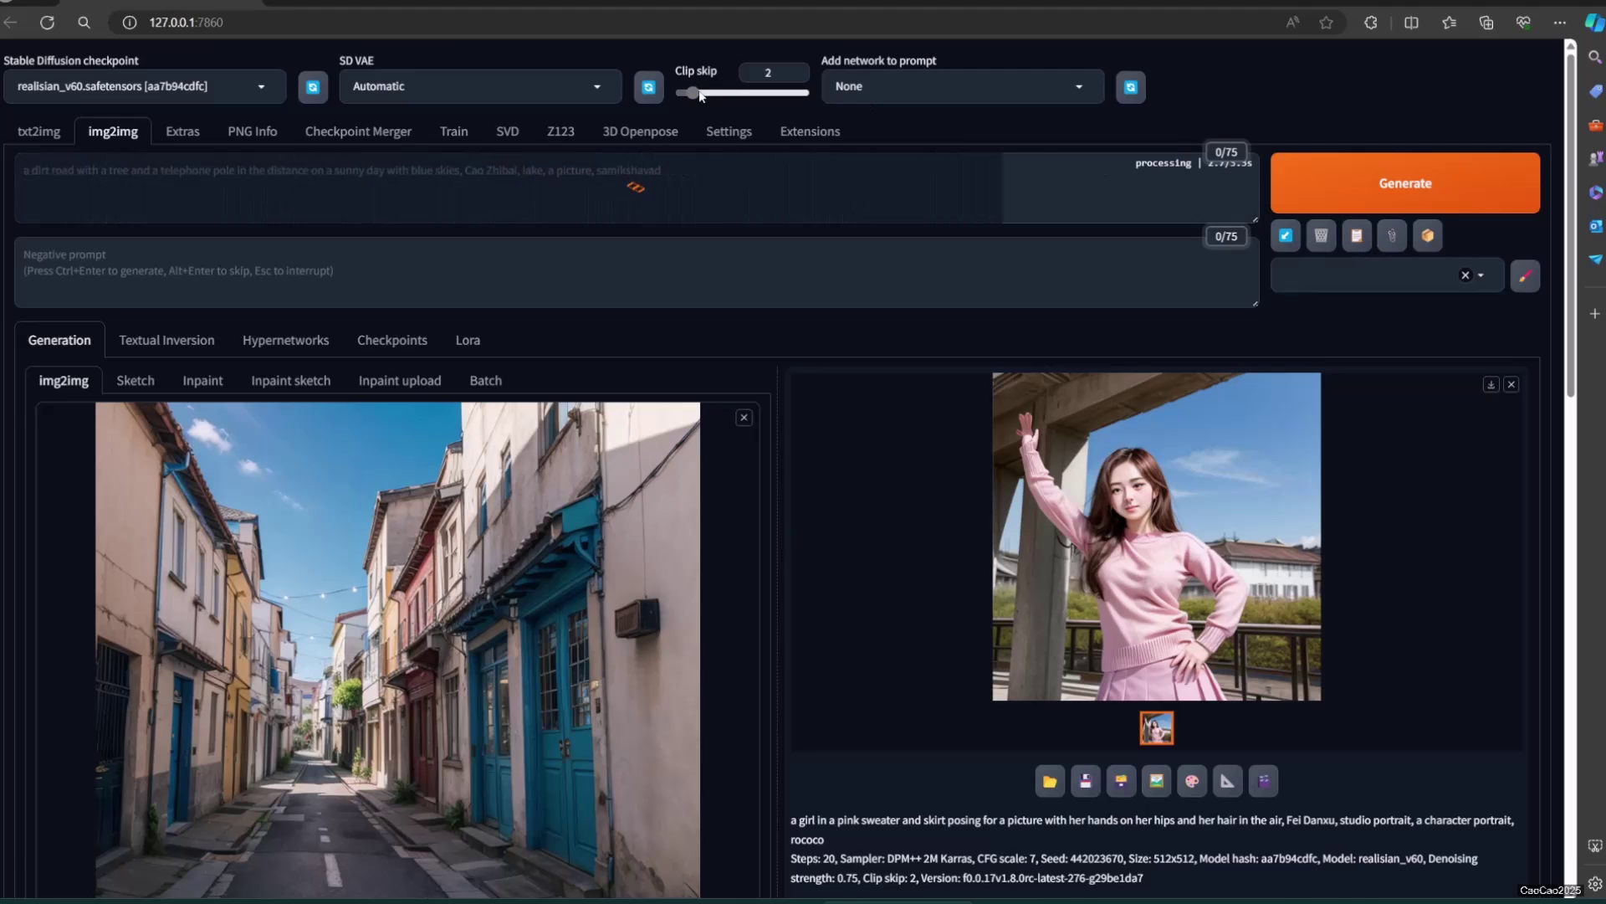
left_click_drag(785, 199, 21, 172)
key("ctrl+c")
- Replace the dirt road description in the txt2img prompt with the copied narrow street description, generate an image and view it enlarged
left_click(43, 133)
left_click_drag(708, 188, 10, 222)
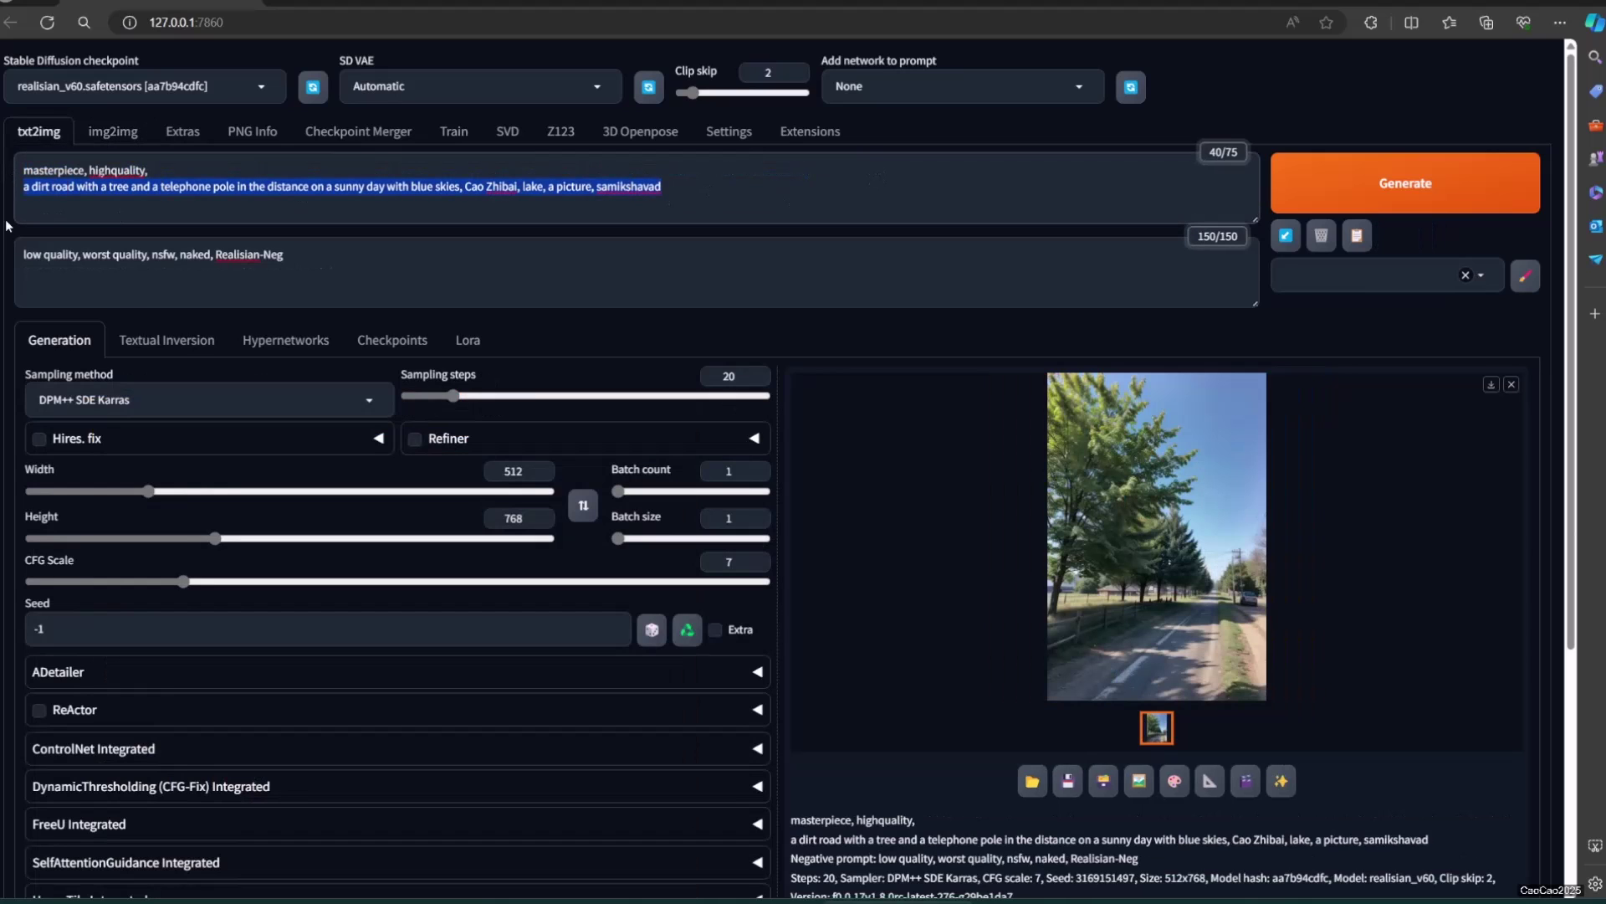
key("ctrl+v")
left_click(1323, 181)
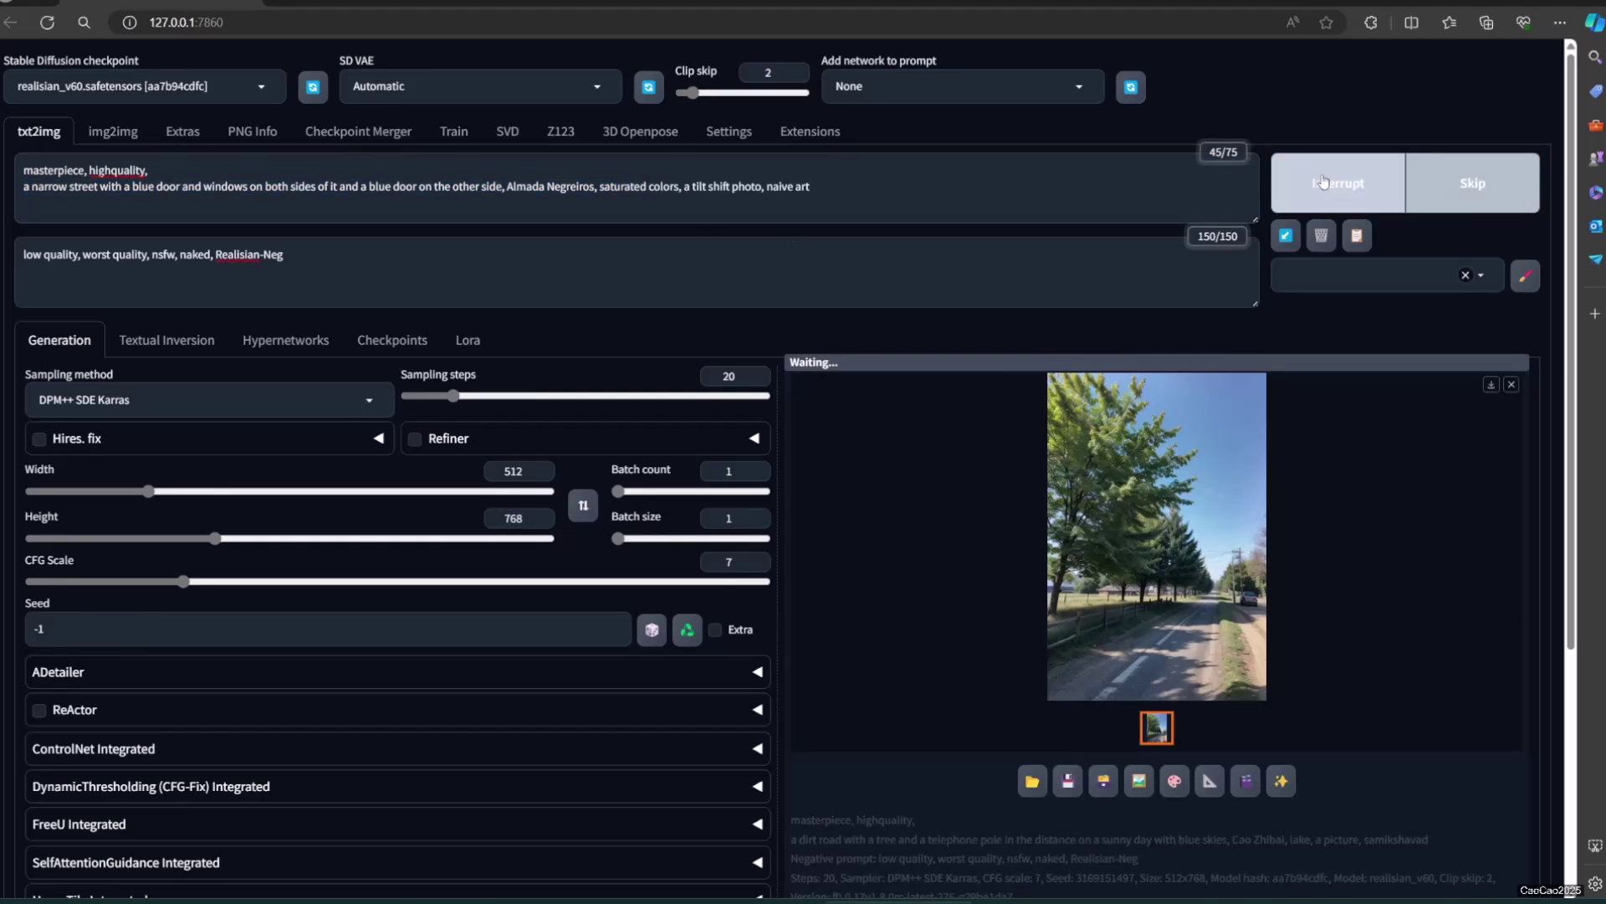
left_click(1159, 556)
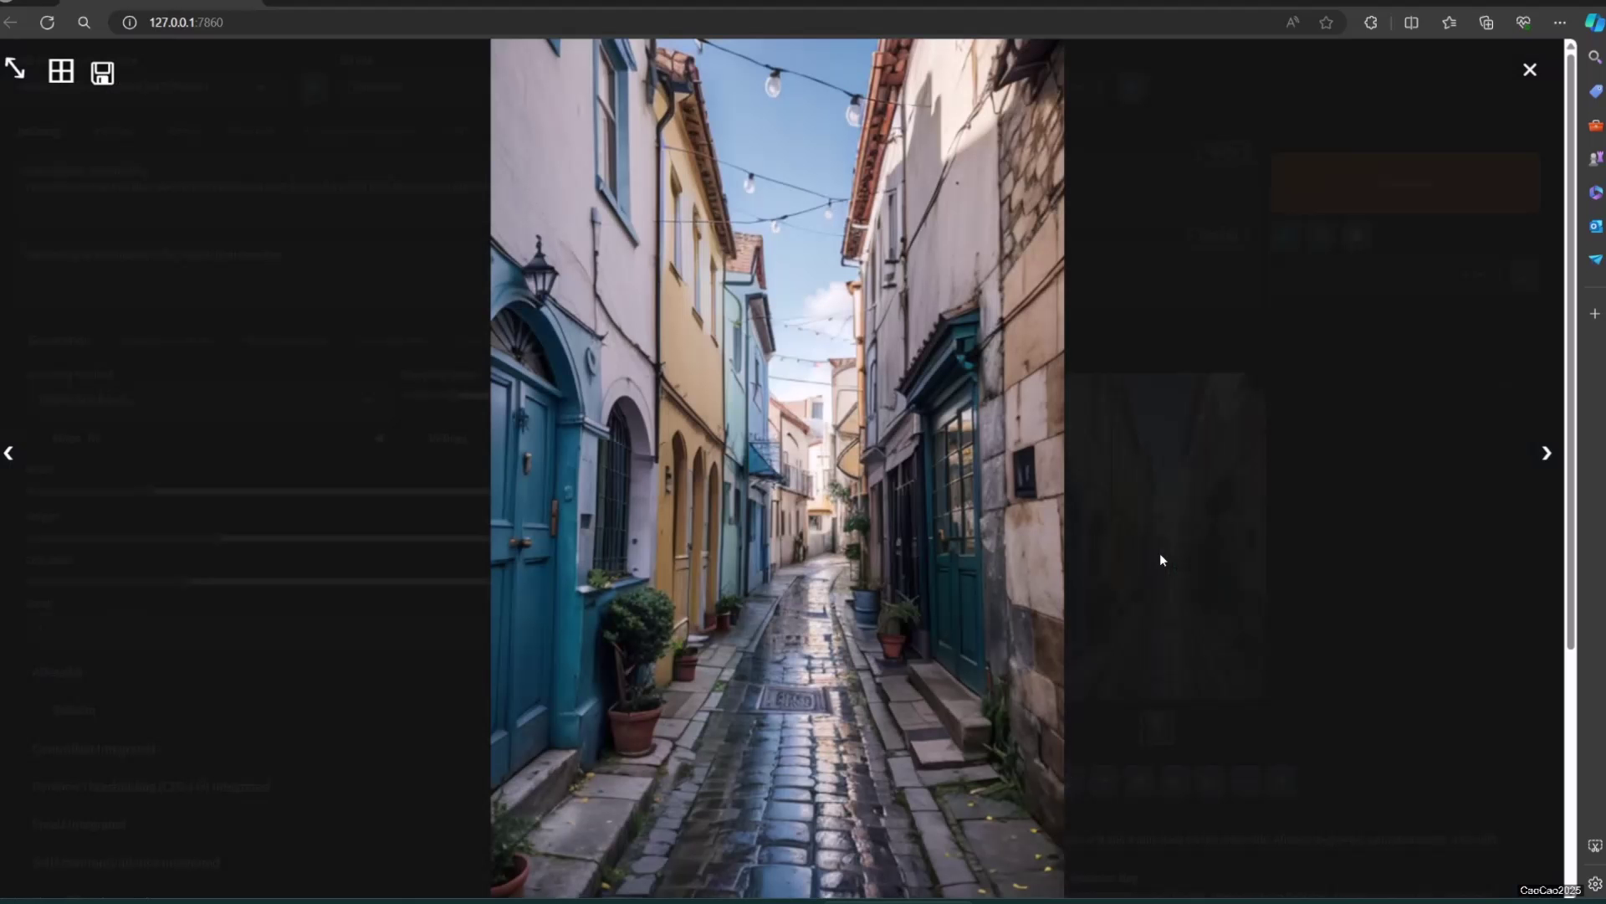
left_click(1252, 567)
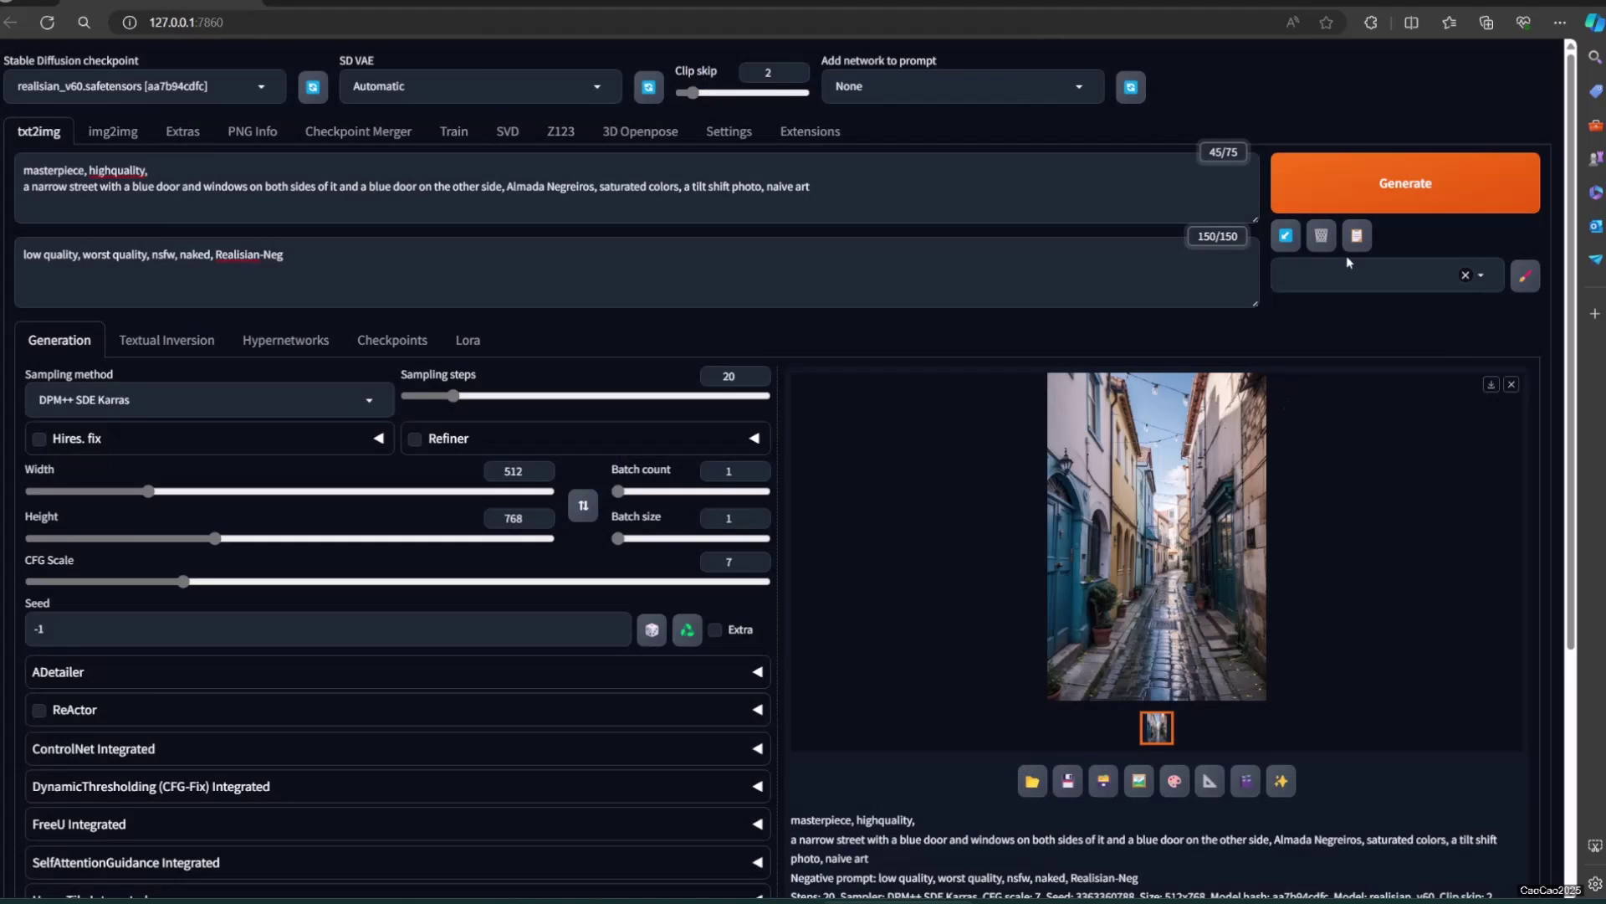
- Generate another image from the narrow street prompt and view it enlarged
left_click(1368, 178)
left_click(1180, 552)
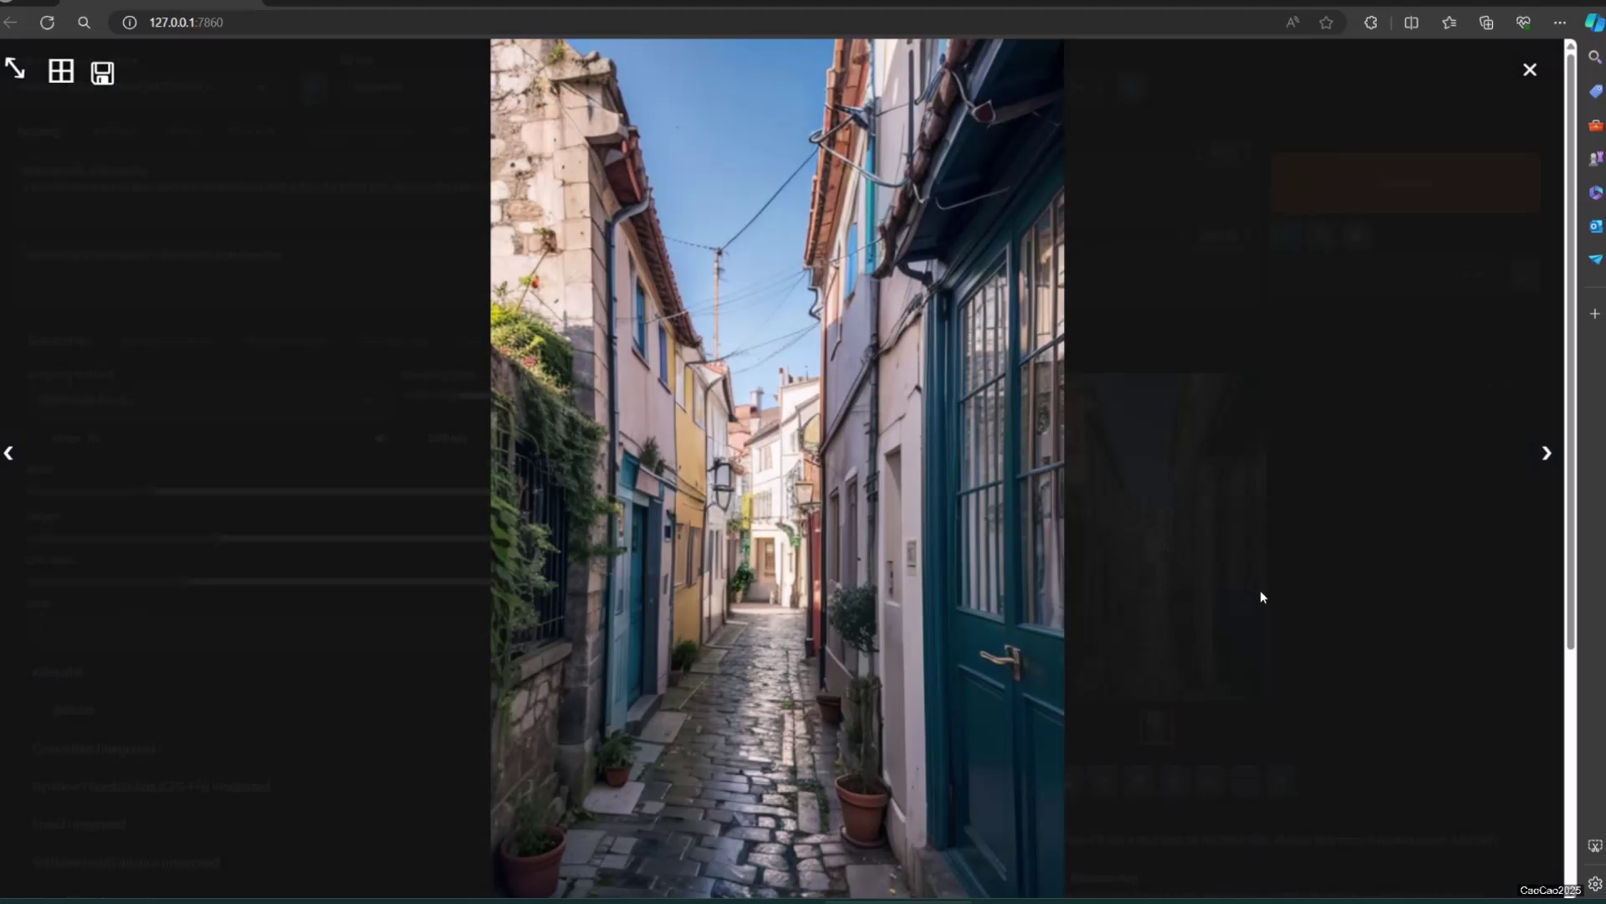
left_click(1260, 594)
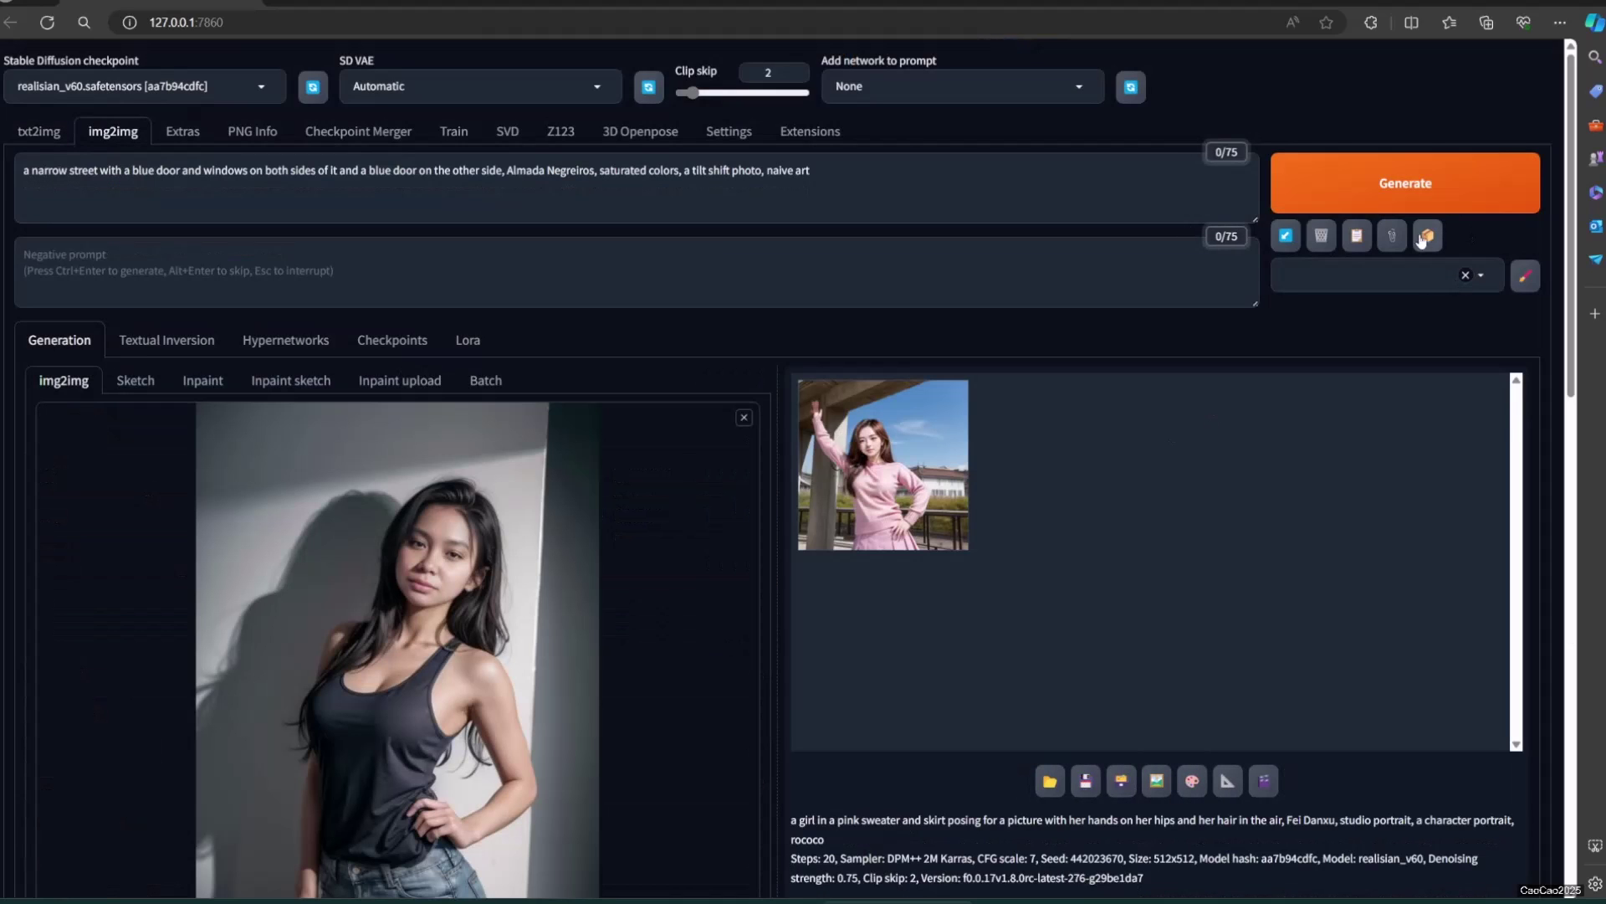
- Extract tags from the tank-top photo in img2img with DeepBooru interrogation and copy them all
left_click(1427, 238)
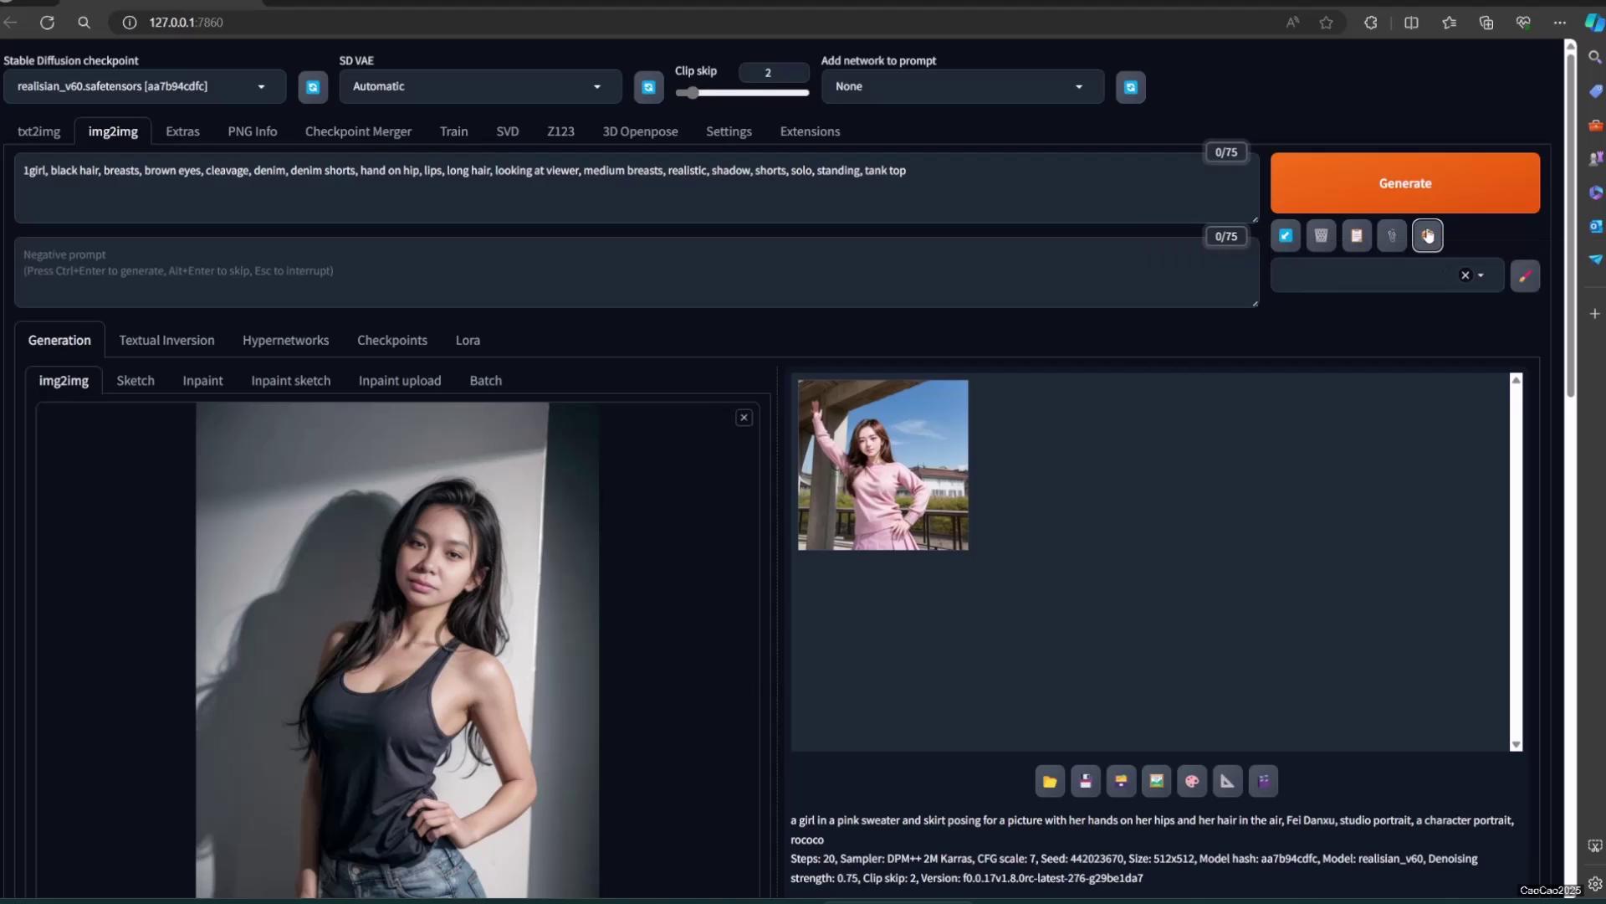
left_click(360, 162)
key("ctrl+a")
key("ctrl+c")
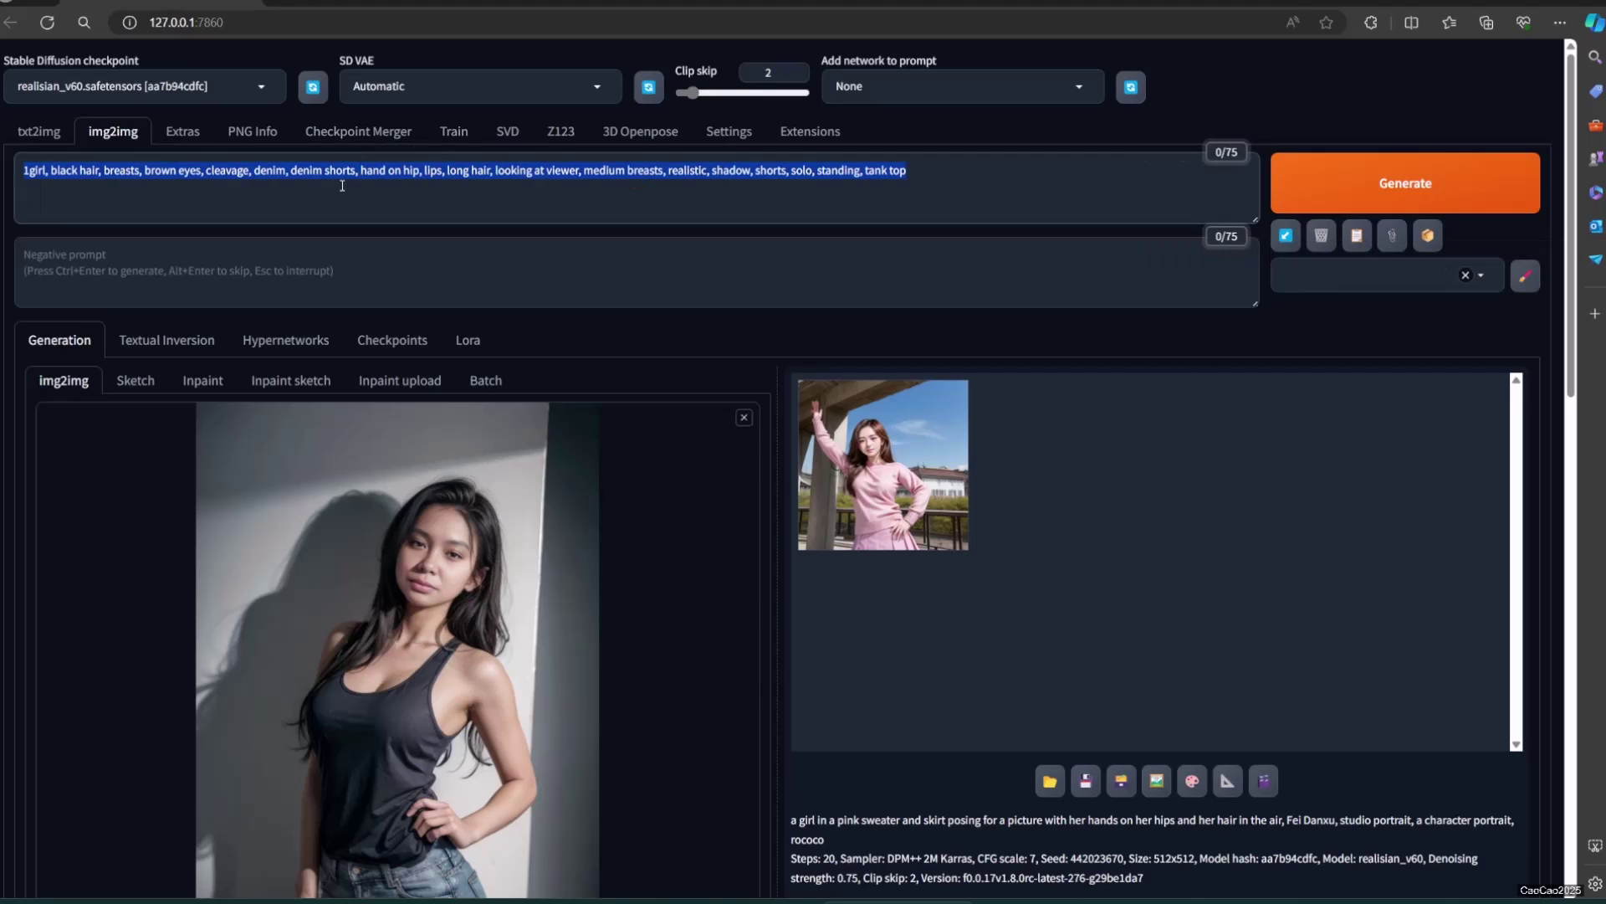
- Replace the narrow street description in the txt2img prompt with the copied tags, keeping "masterpiece, highquality,", and generate an image
left_click(54, 134)
left_click(55, 134)
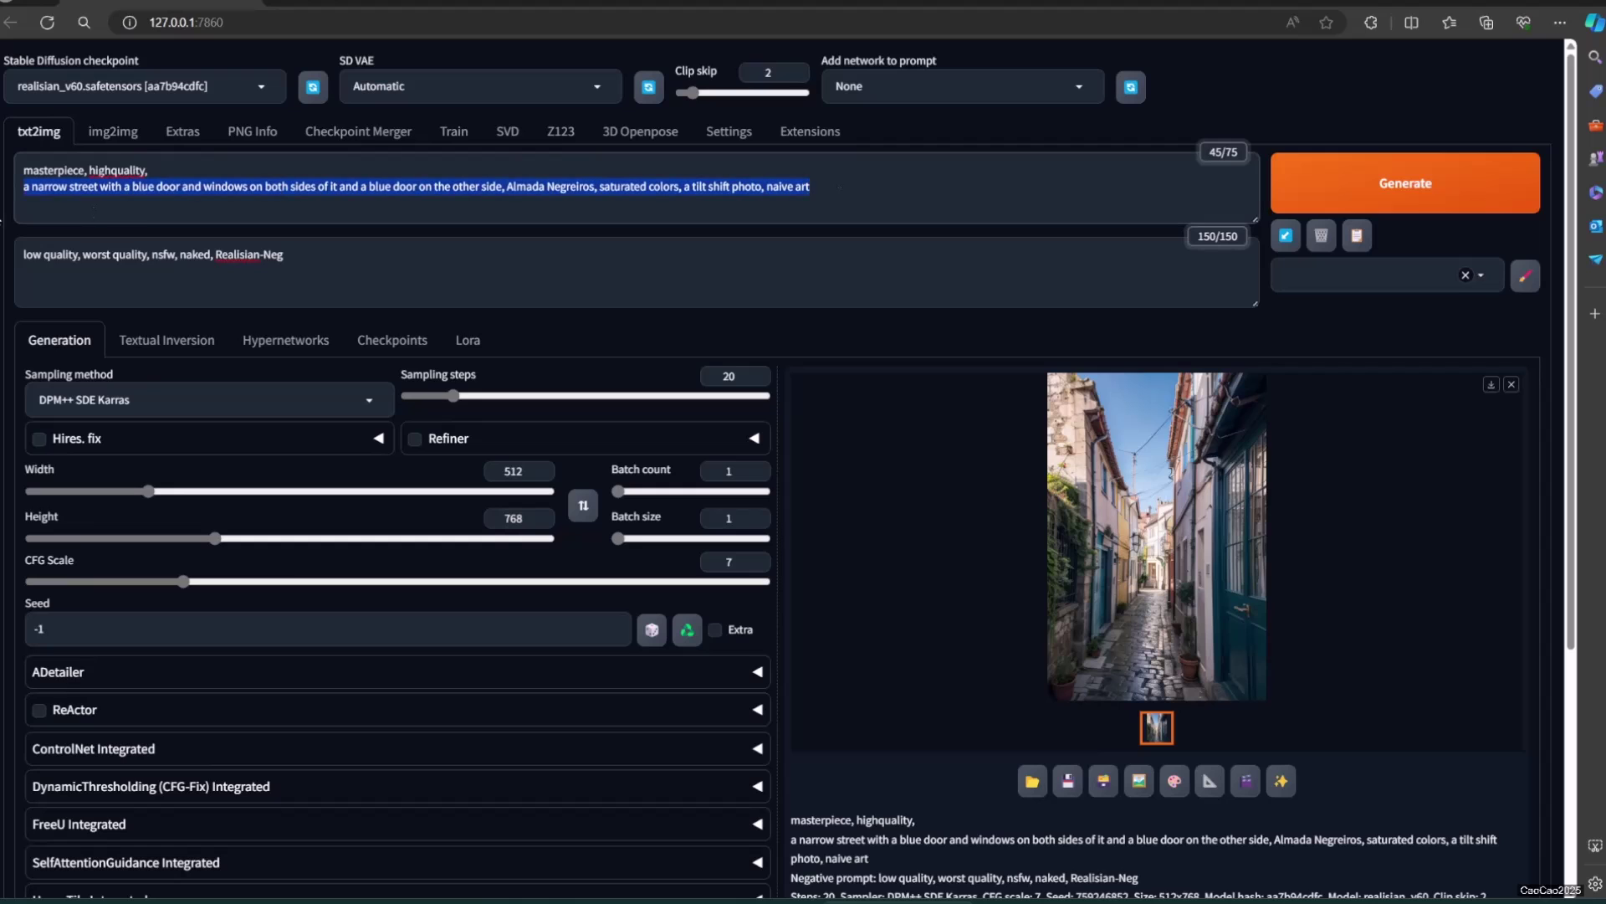
key("ctrl+v")
left_click(1466, 196)
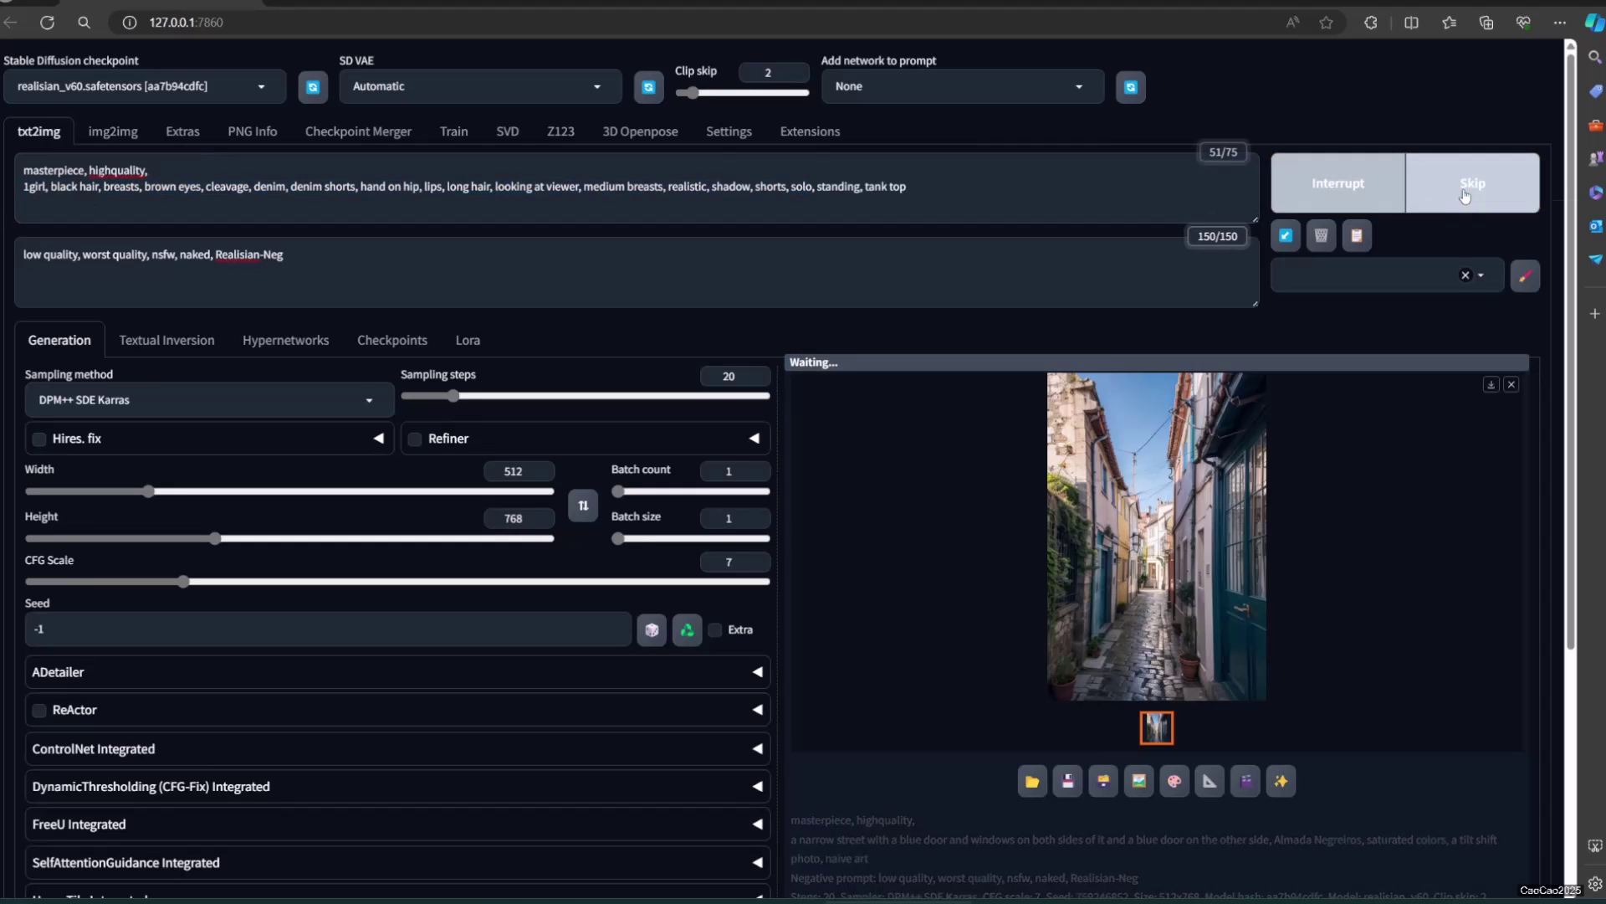
- View the generated tank-top image enlarged and generate another from the same txt2img prompt
left_click(1252, 525)
left_click(1252, 524)
left_click(1382, 186)
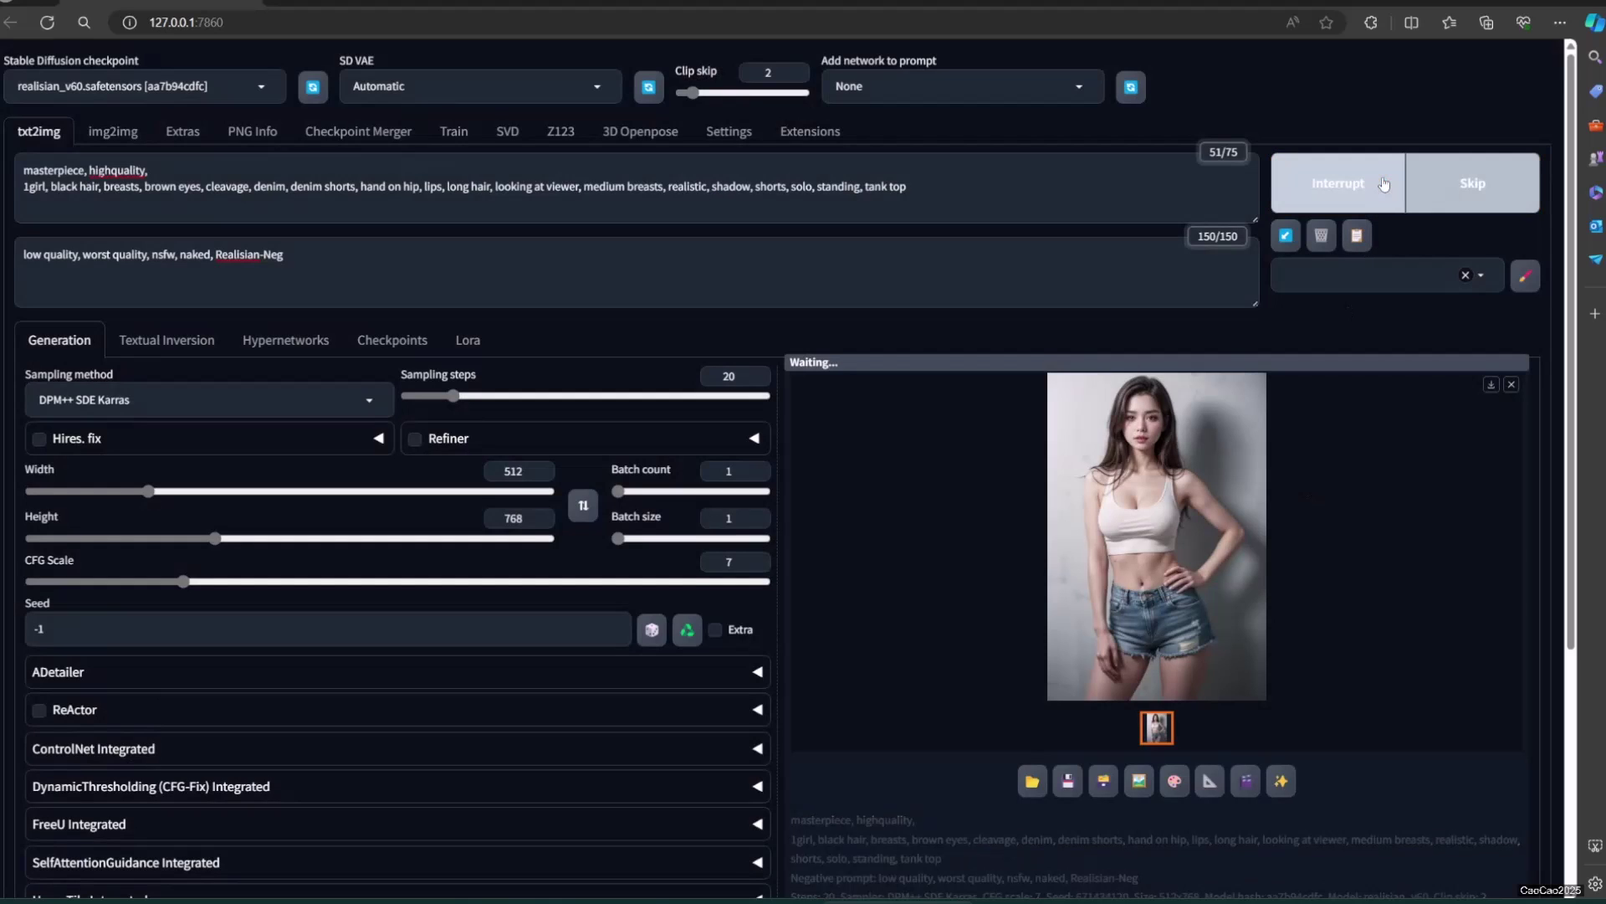
- View the second tank-top image enlarged, then generate a third from the same tags and inspect it enlarged
left_click(1125, 582)
left_click(1322, 554)
left_click(1377, 201)
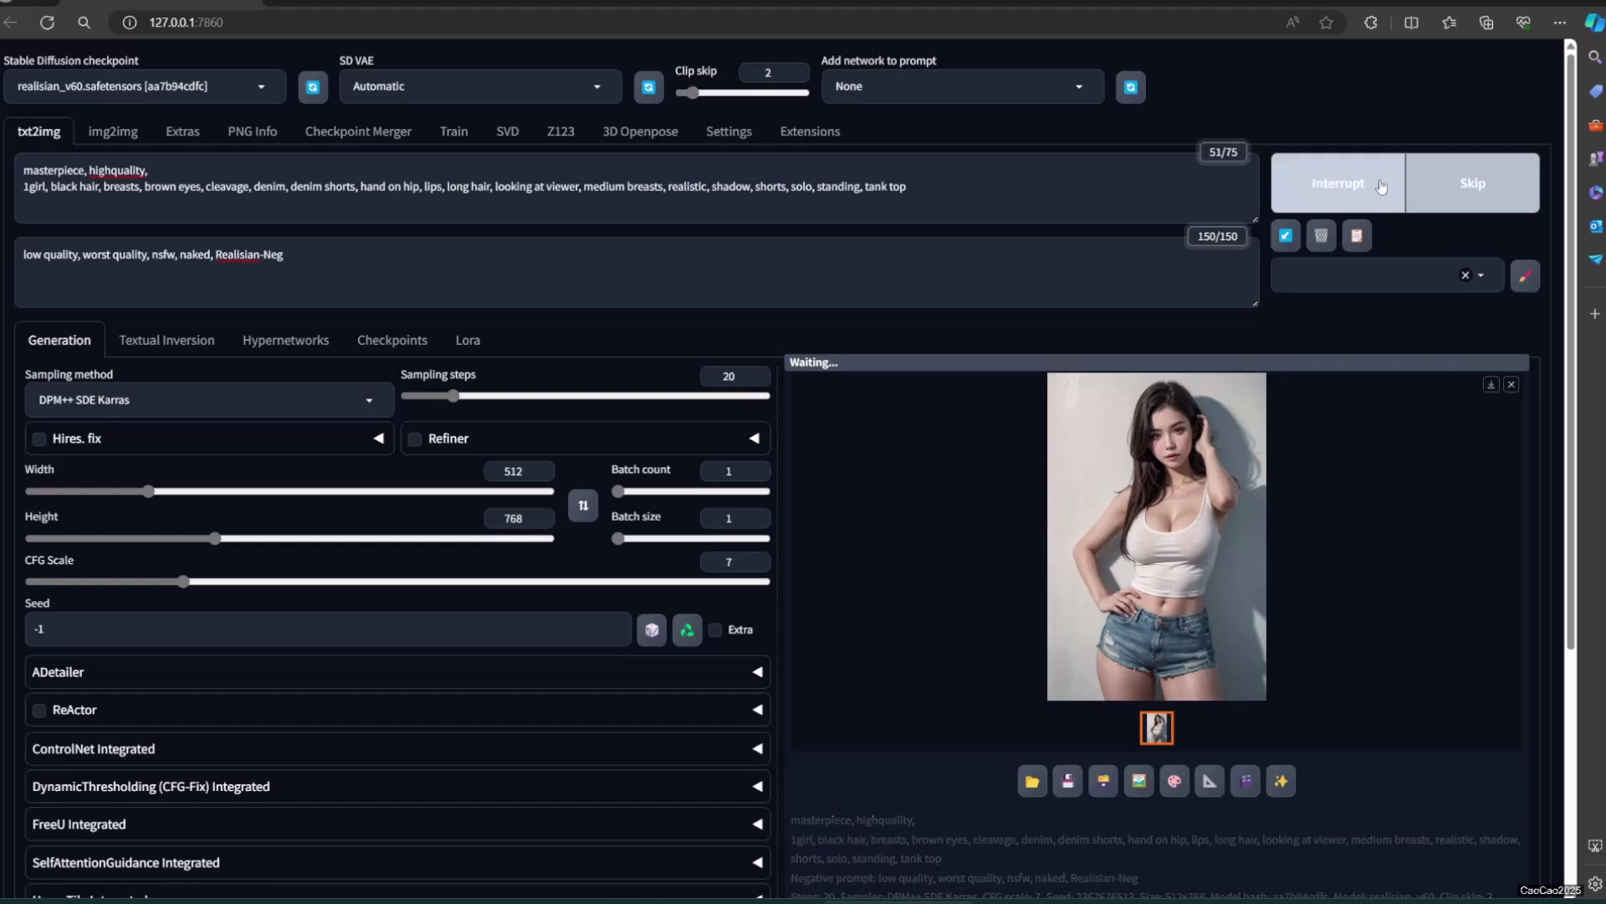
left_click(1086, 498)
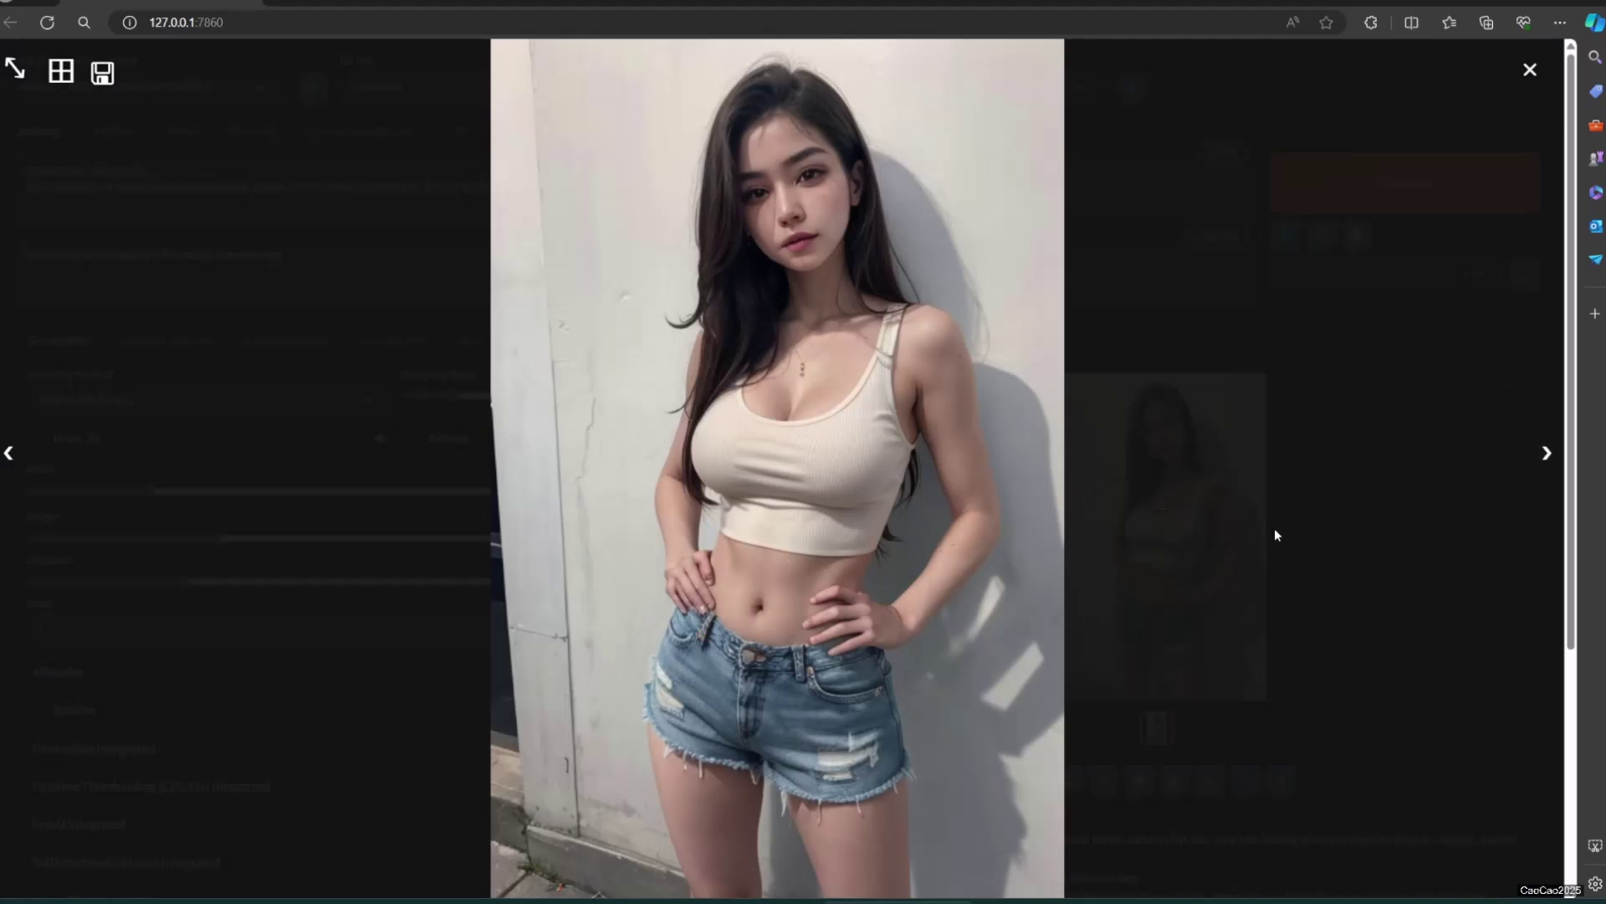
left_click(1276, 534)
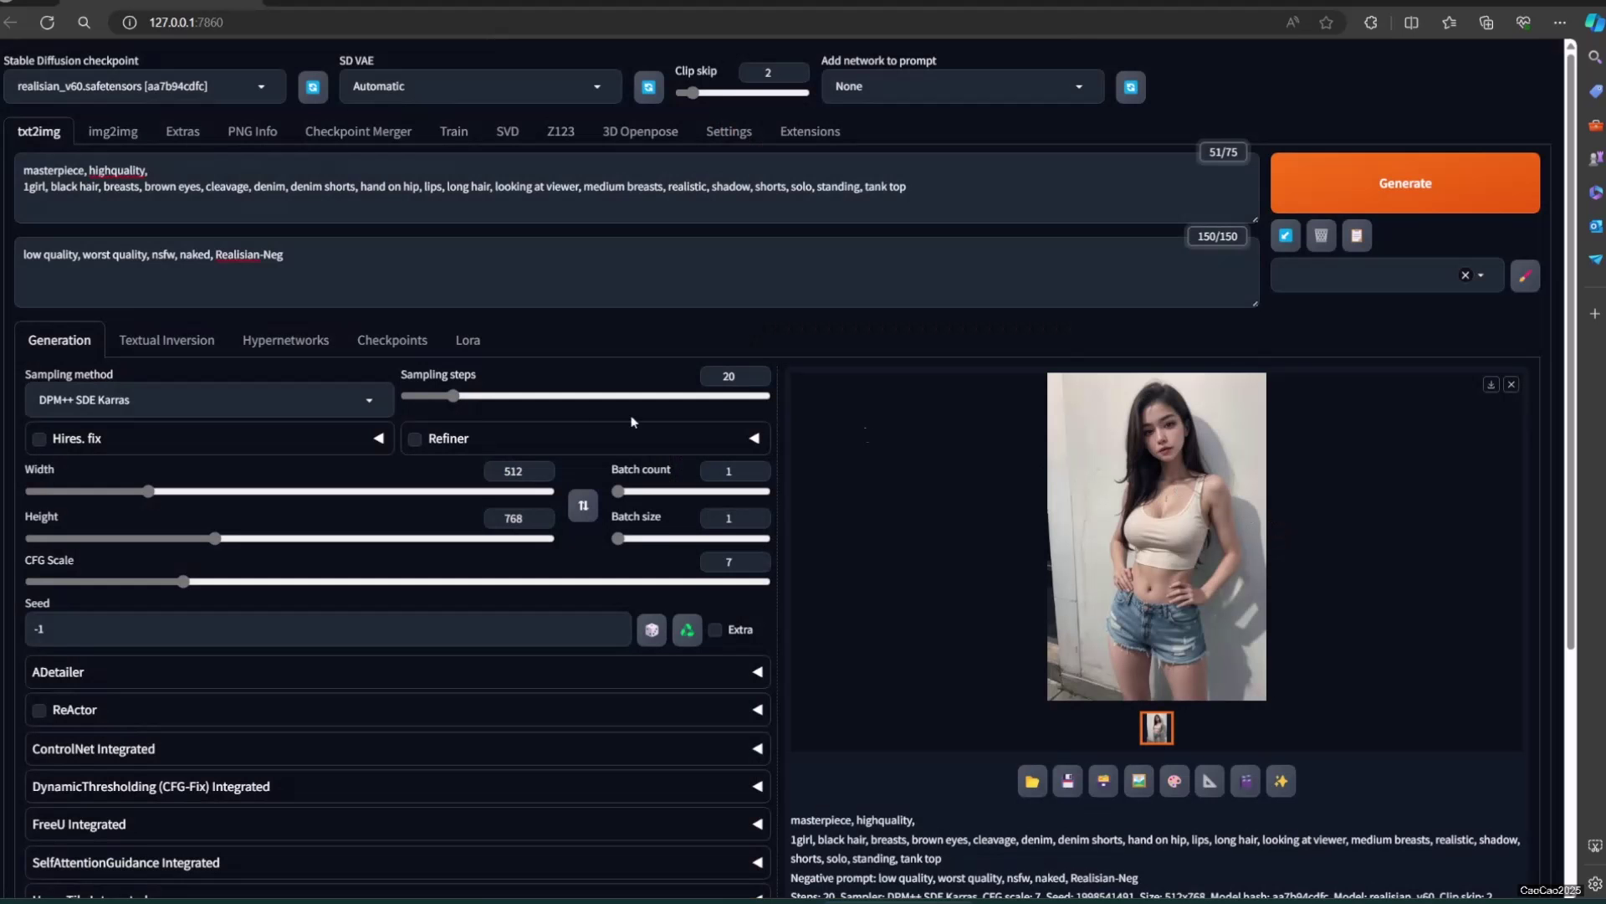
- Replace the img2img source with the pink turtleneck sweater portrait, extract its tags with DeepBooru interrogation and copy them all
left_click(113, 133)
left_click(744, 416)
left_click_drag(882, 465, 503, 670)
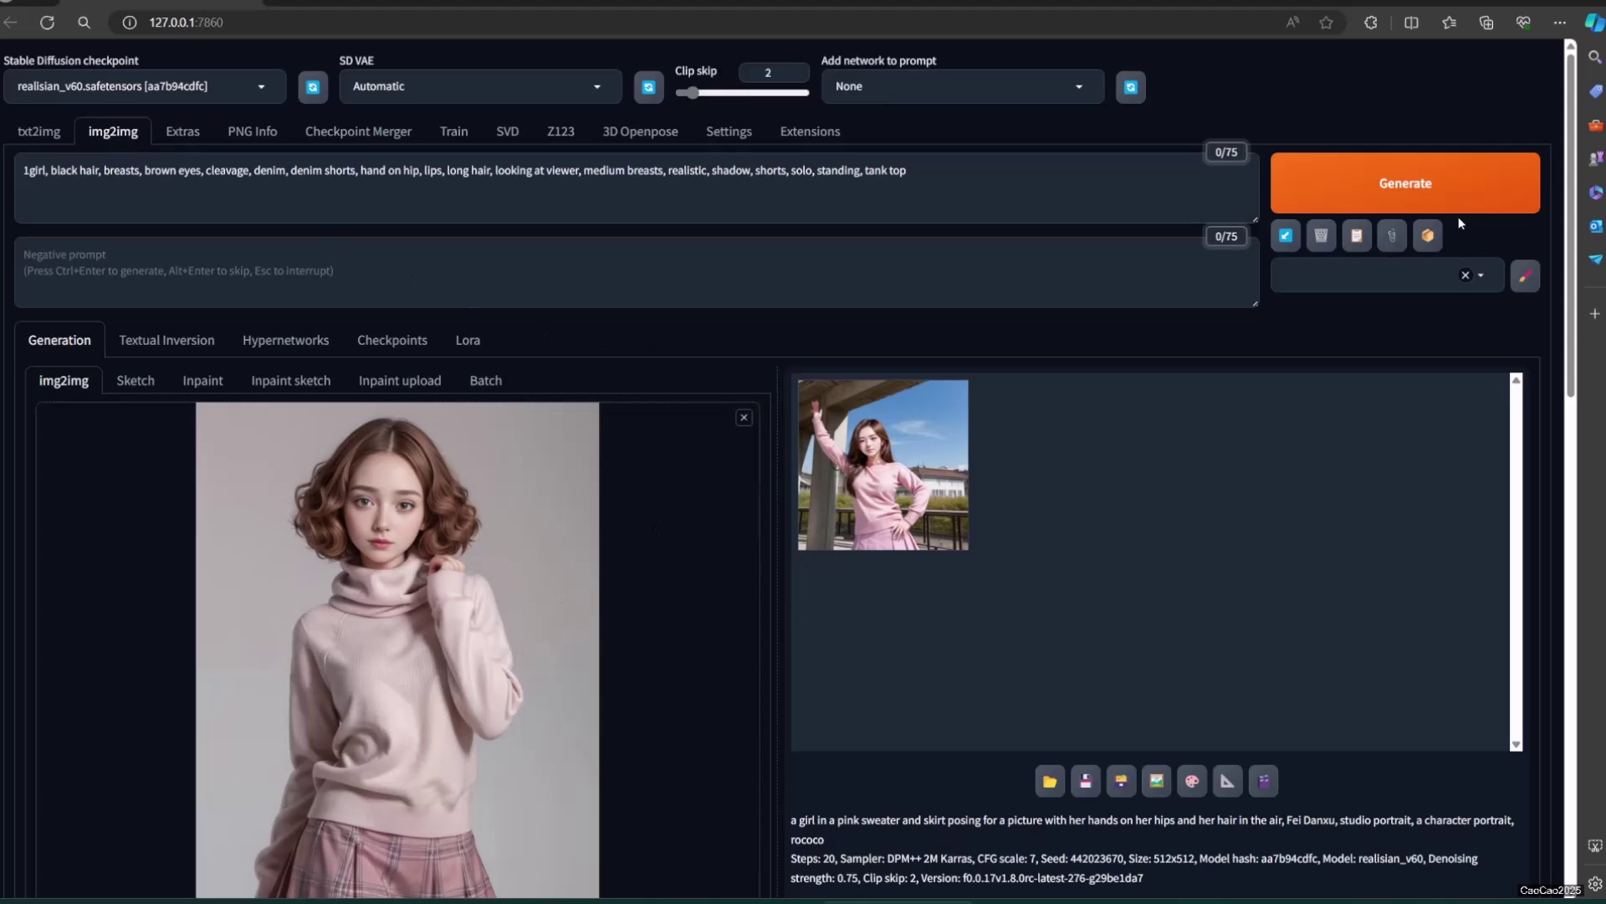
left_click(1432, 237)
left_click(984, 195)
key("ctrl+a")
key("ctrl+c")
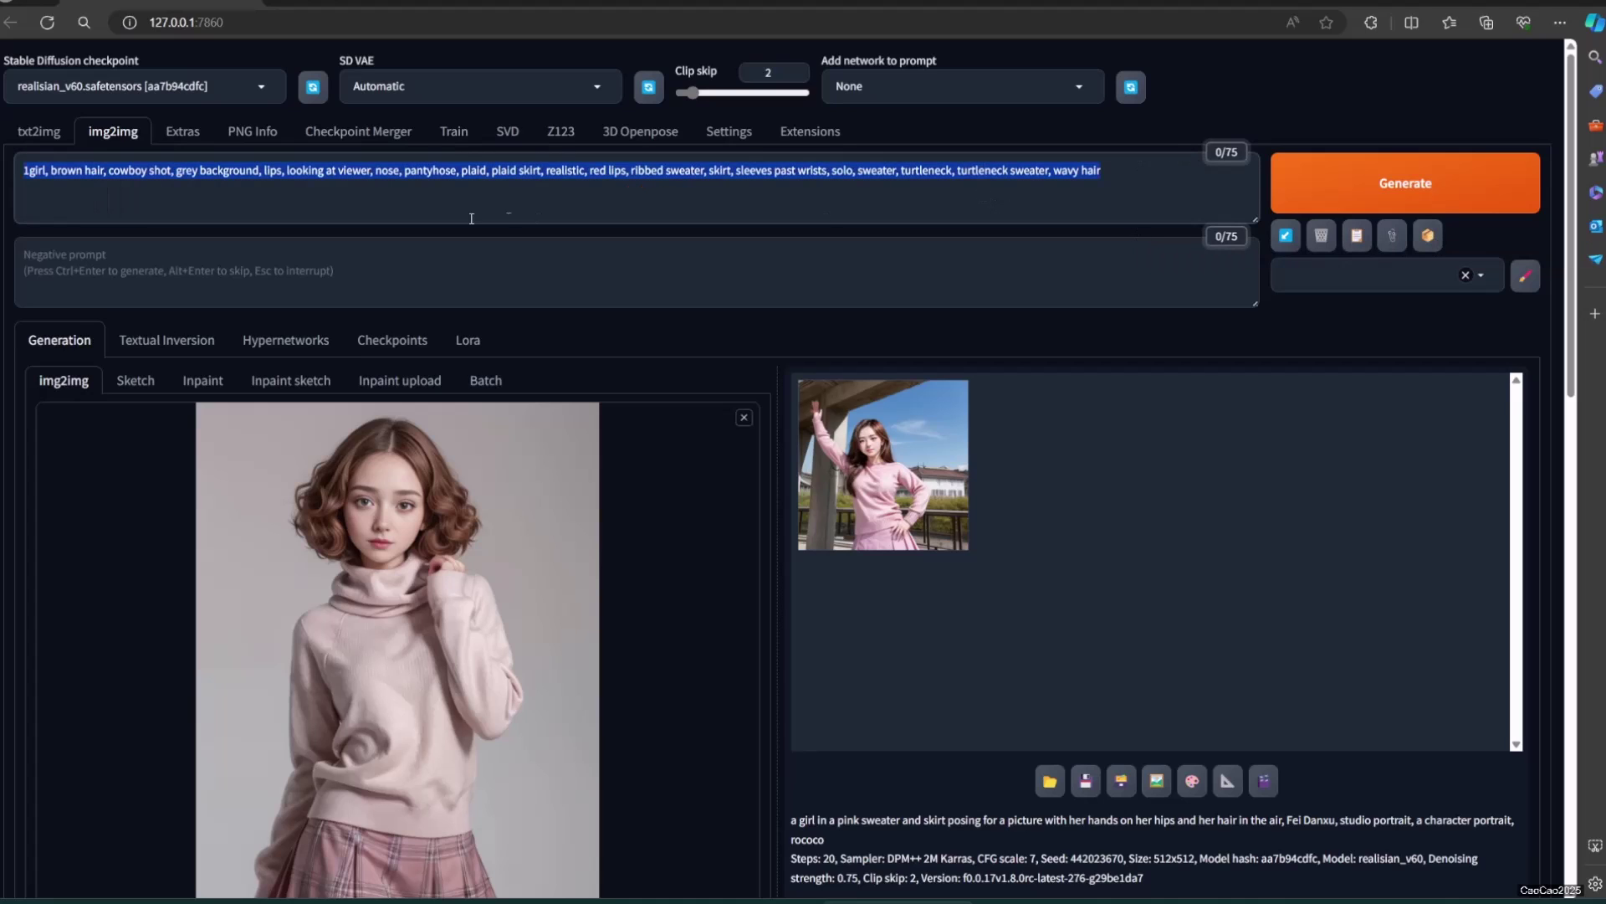
- Replace the tank-top tags in the txt2img prompt with the copied turtleneck sweater tags, keeping "masterpiece, highquality,", and generate an image
left_click(38, 133)
left_click_drag(984, 193, 23, 237)
key("ctrl+v")
left_click(1278, 173)
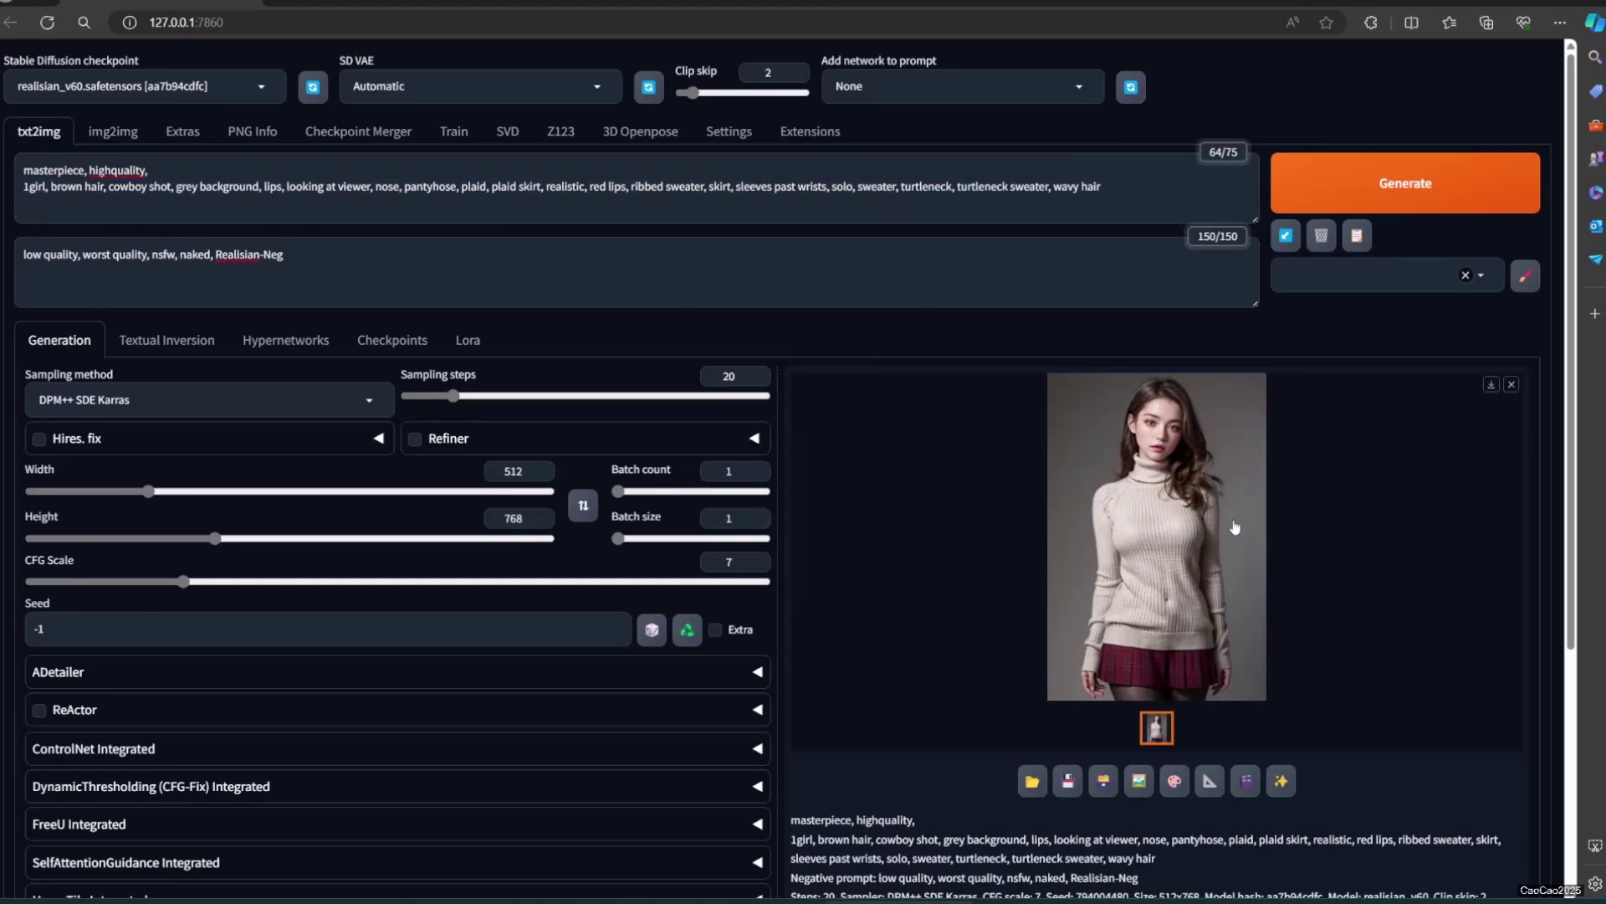
- View the turtleneck sweater image enlarged, then generate a second one from the same tags and view it enlarged
left_click(1235, 527)
left_click(1320, 508)
left_click(1404, 184)
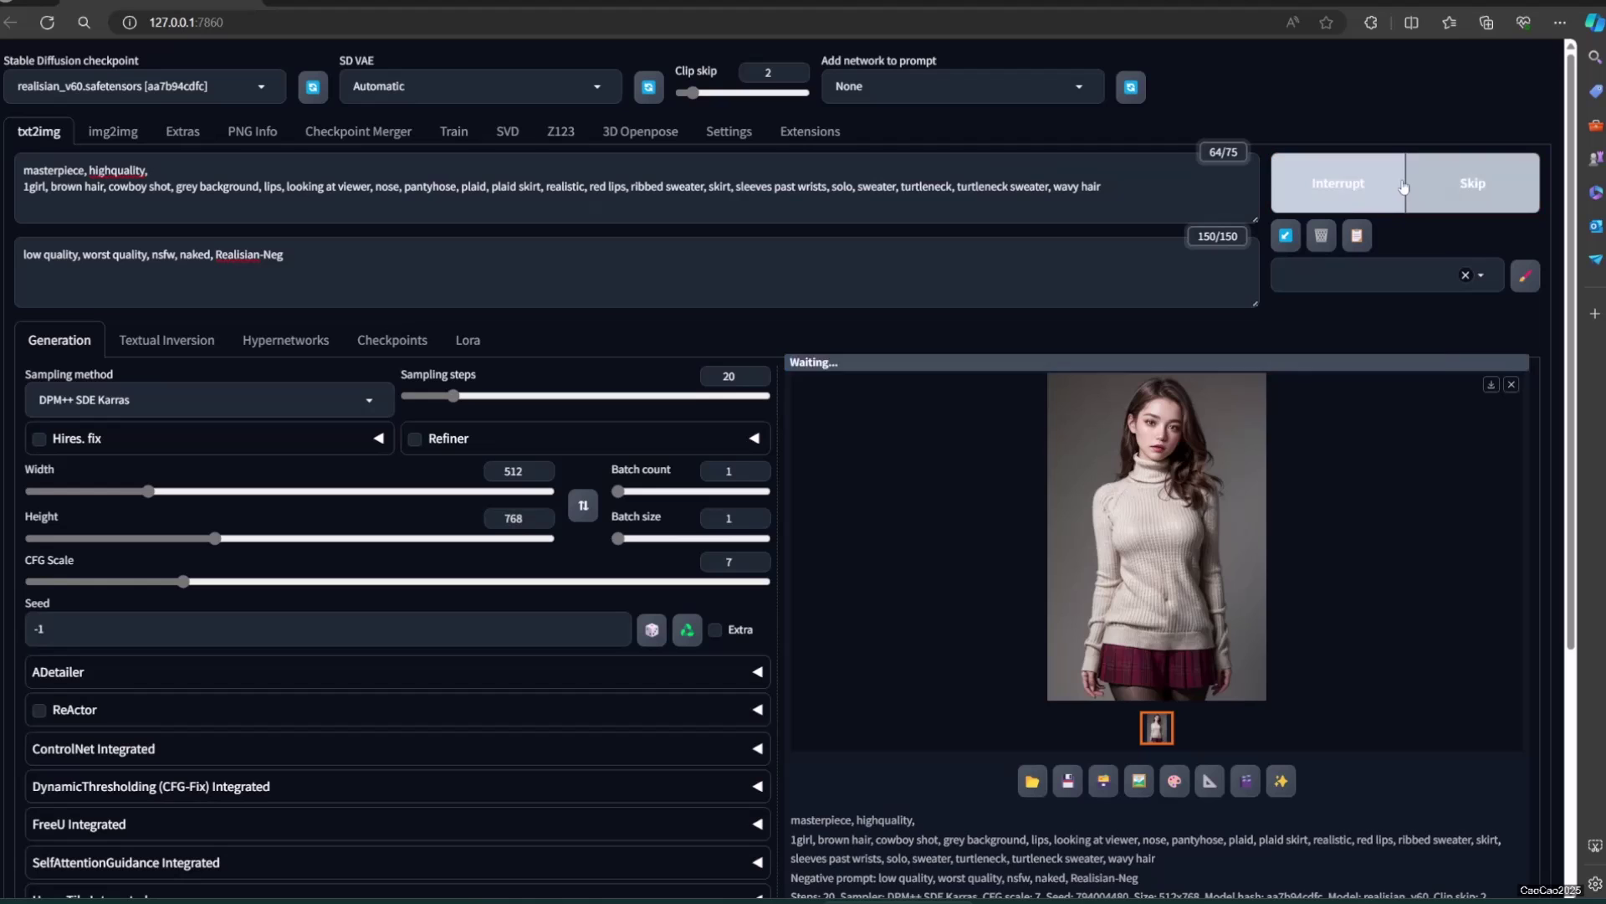
left_click(1102, 557)
left_click(1293, 532)
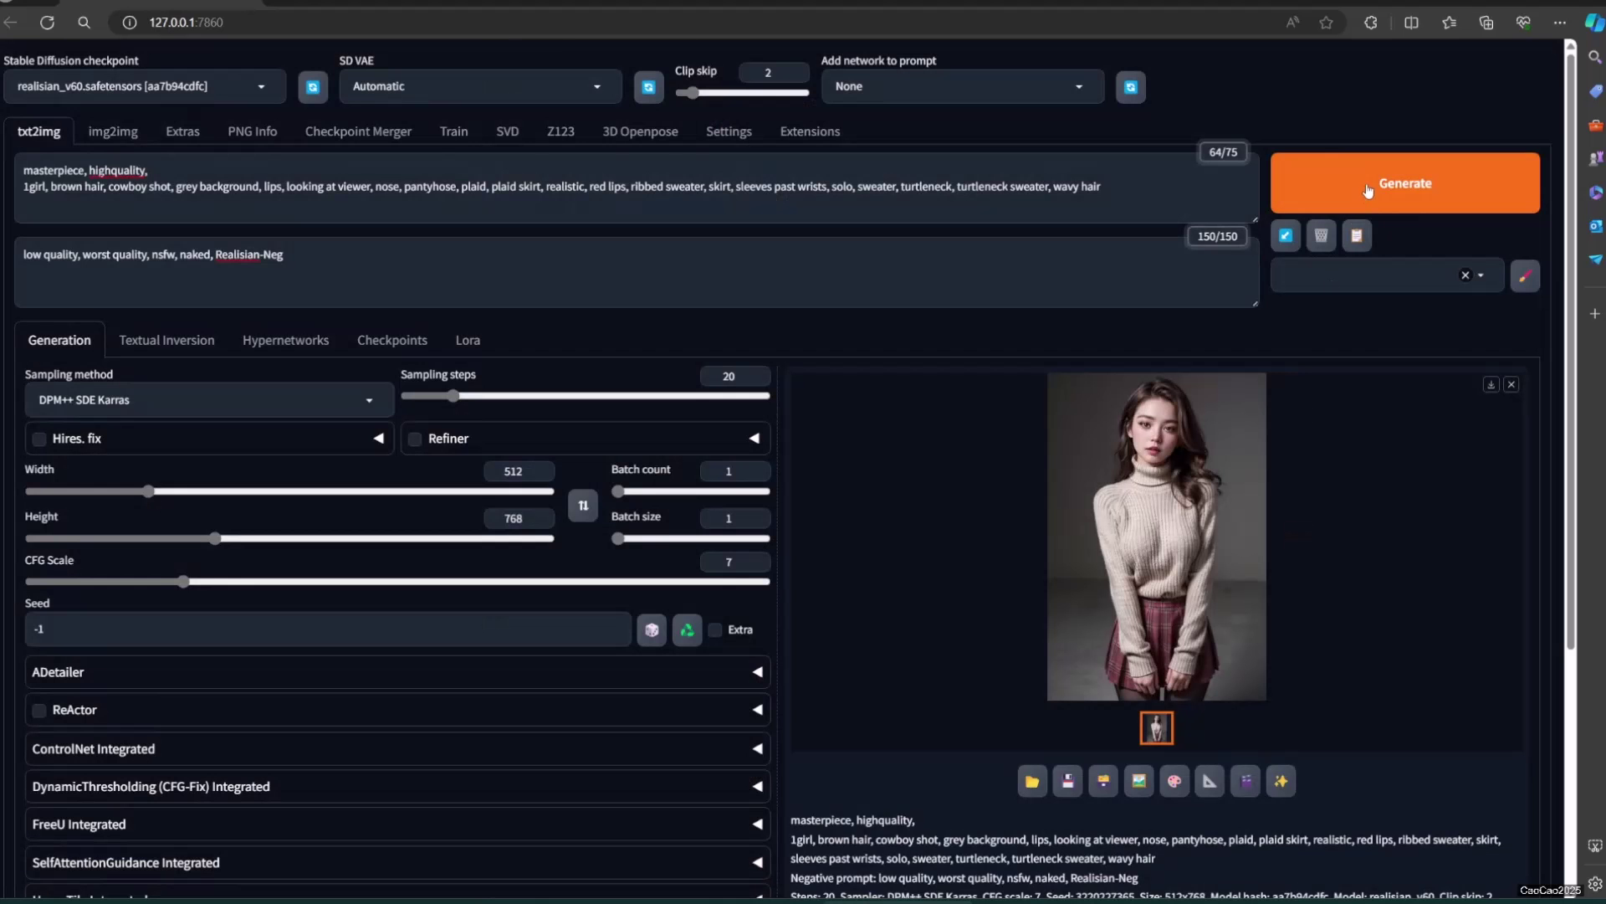
- Generate a third image from the turtleneck sweater tags and view it enlarged
left_click(1367, 192)
left_click(1187, 545)
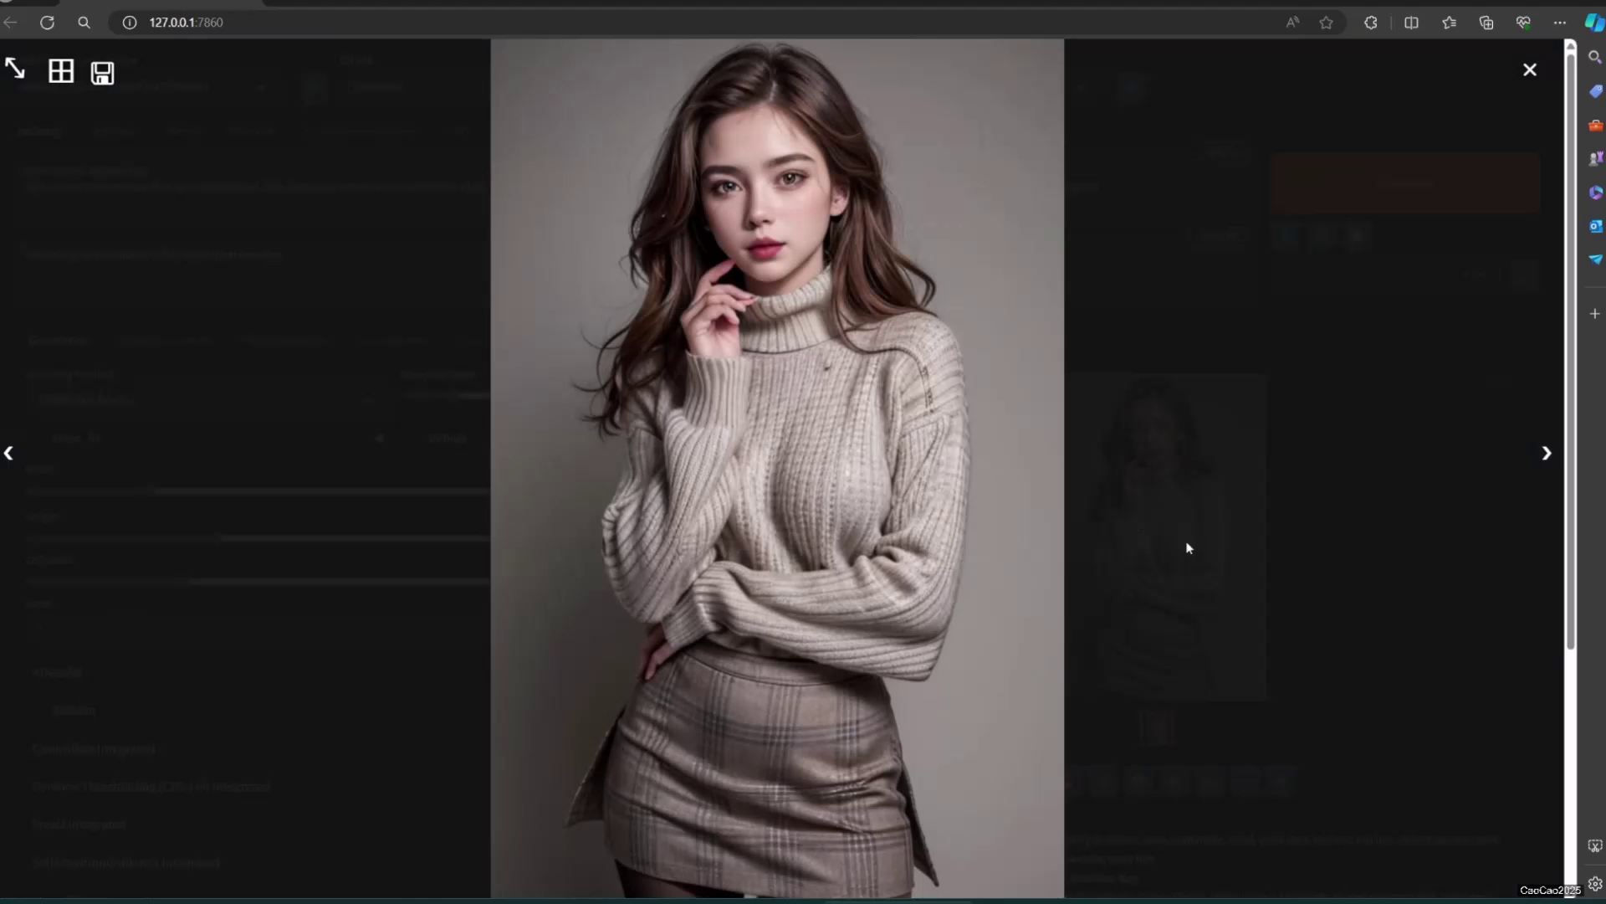
left_click(1305, 585)
- Load the wide city street image into img2img, extract its tags with DeepBooru interrogation and copy them all
left_click(113, 131)
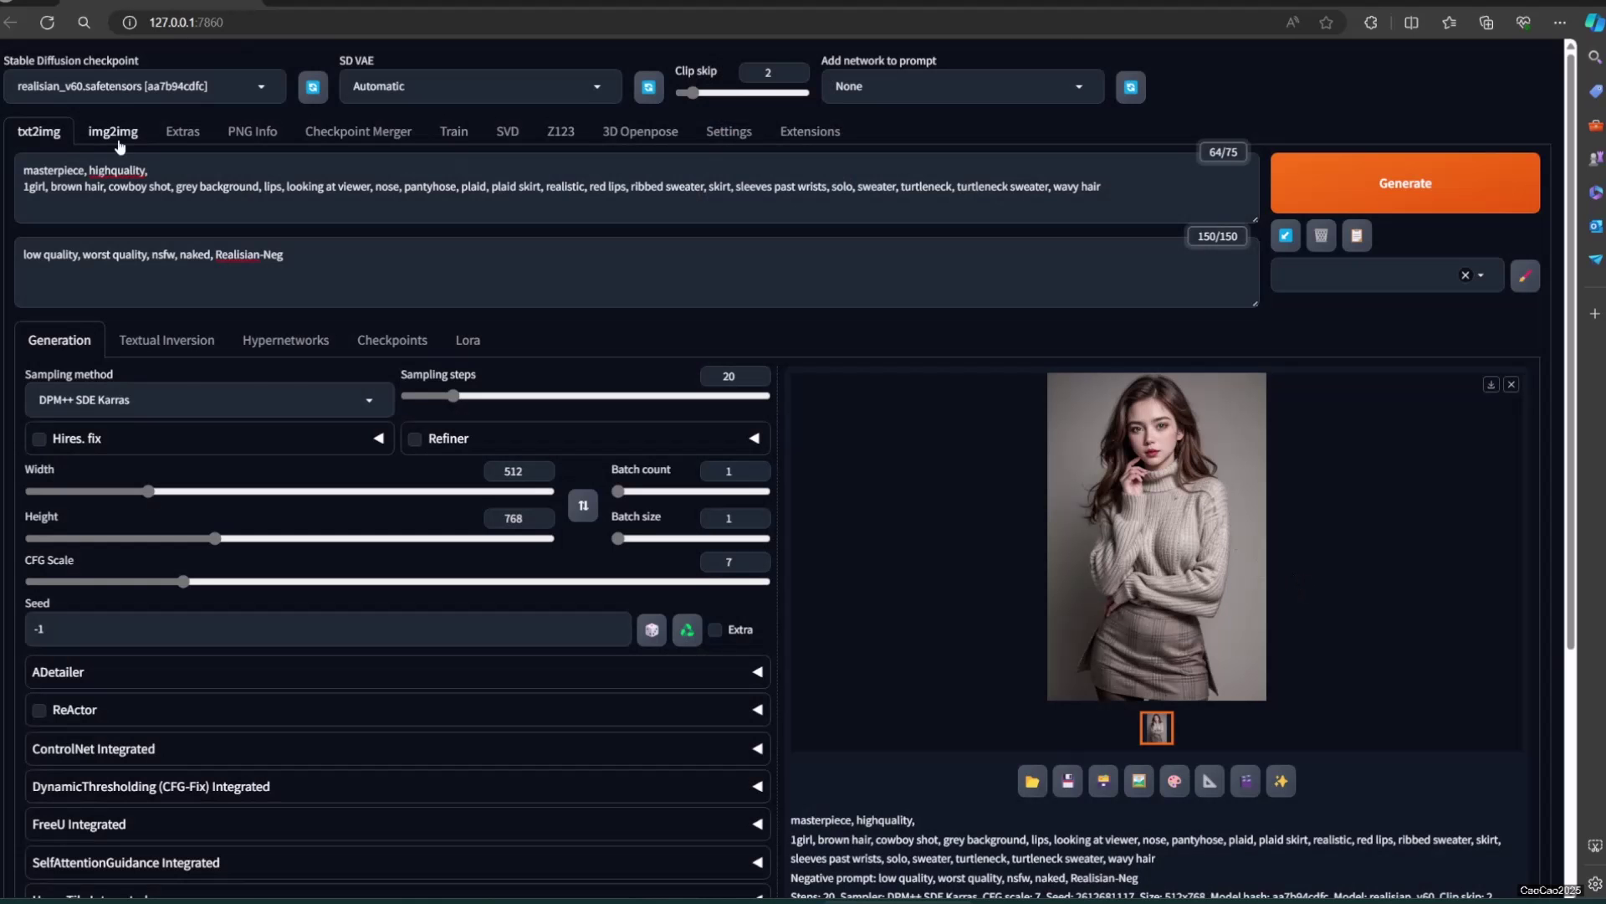
left_click_drag(121, 148, 566, 617)
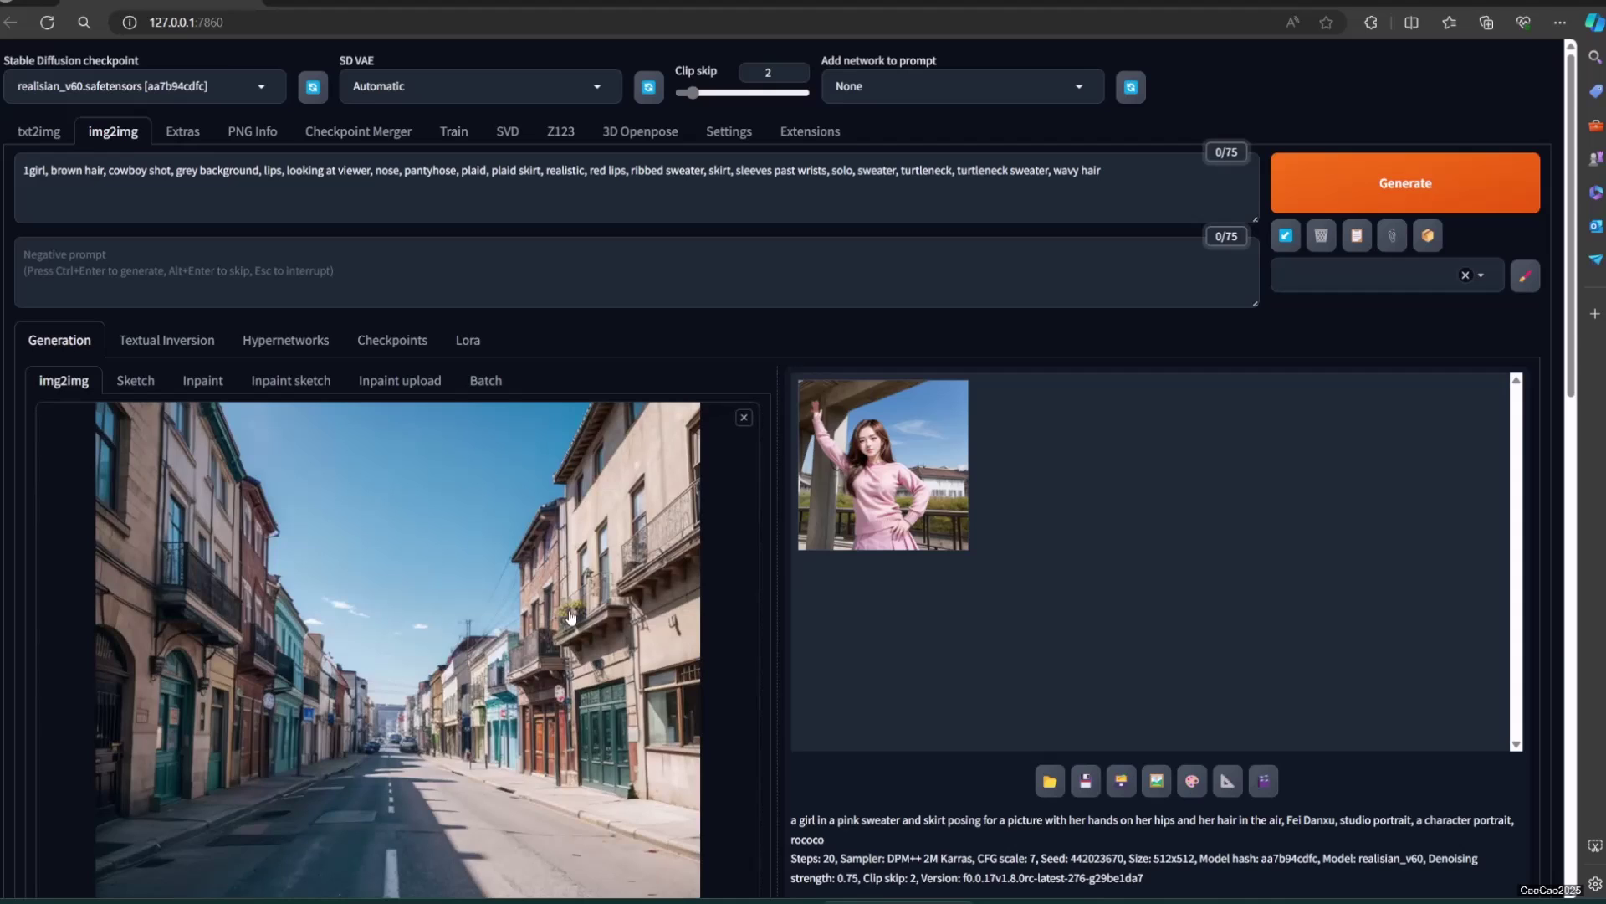
left_click(1419, 240)
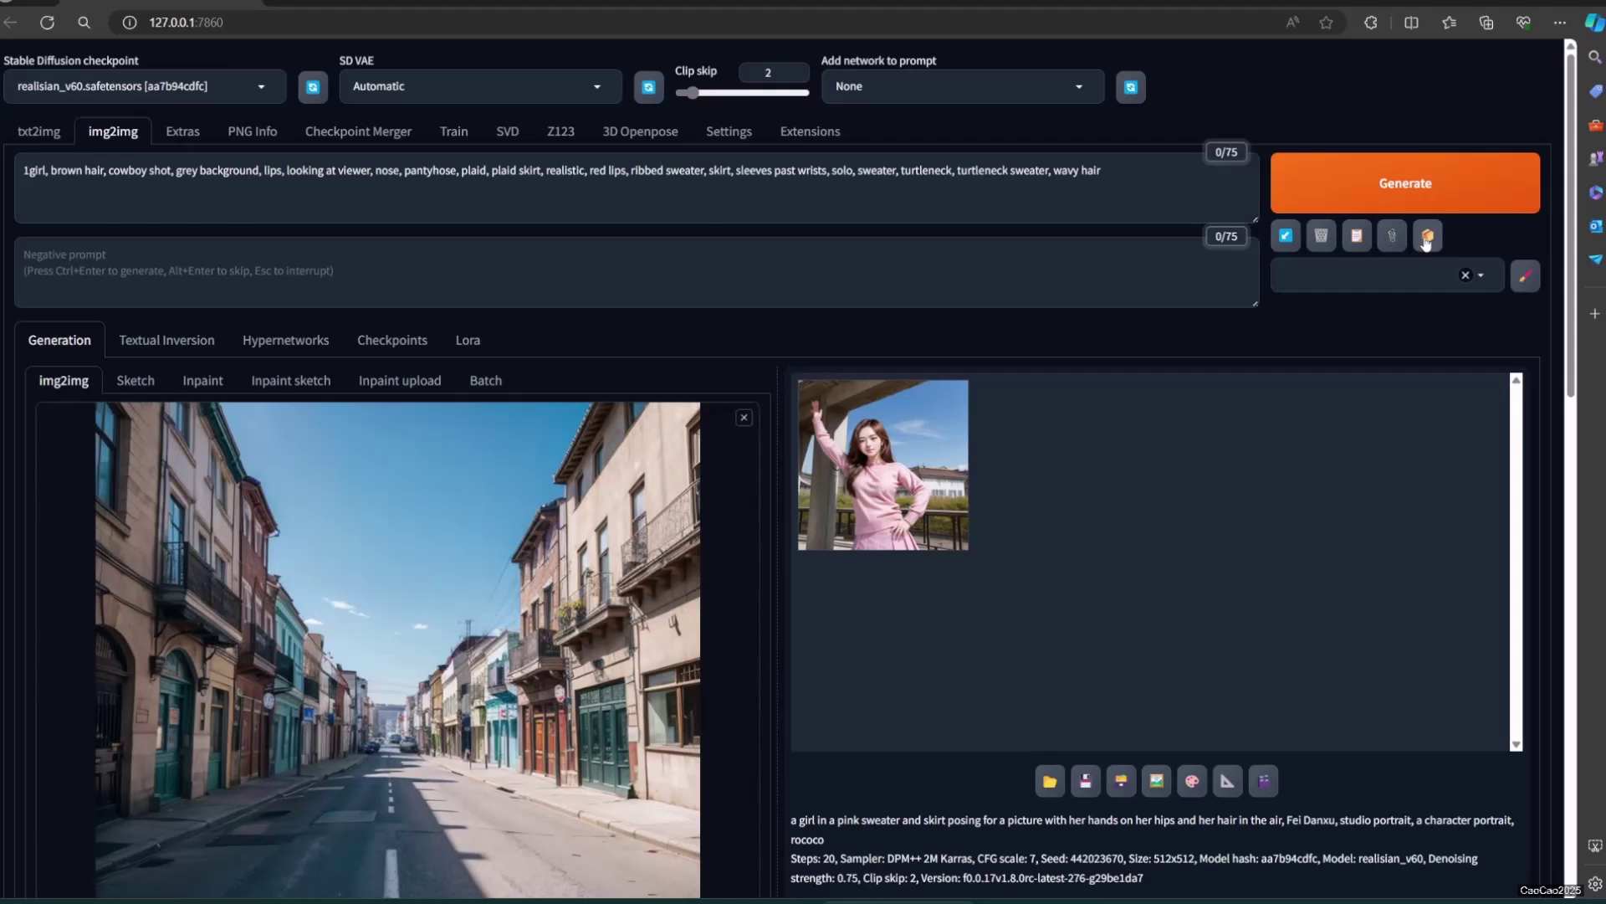
left_click(619, 193)
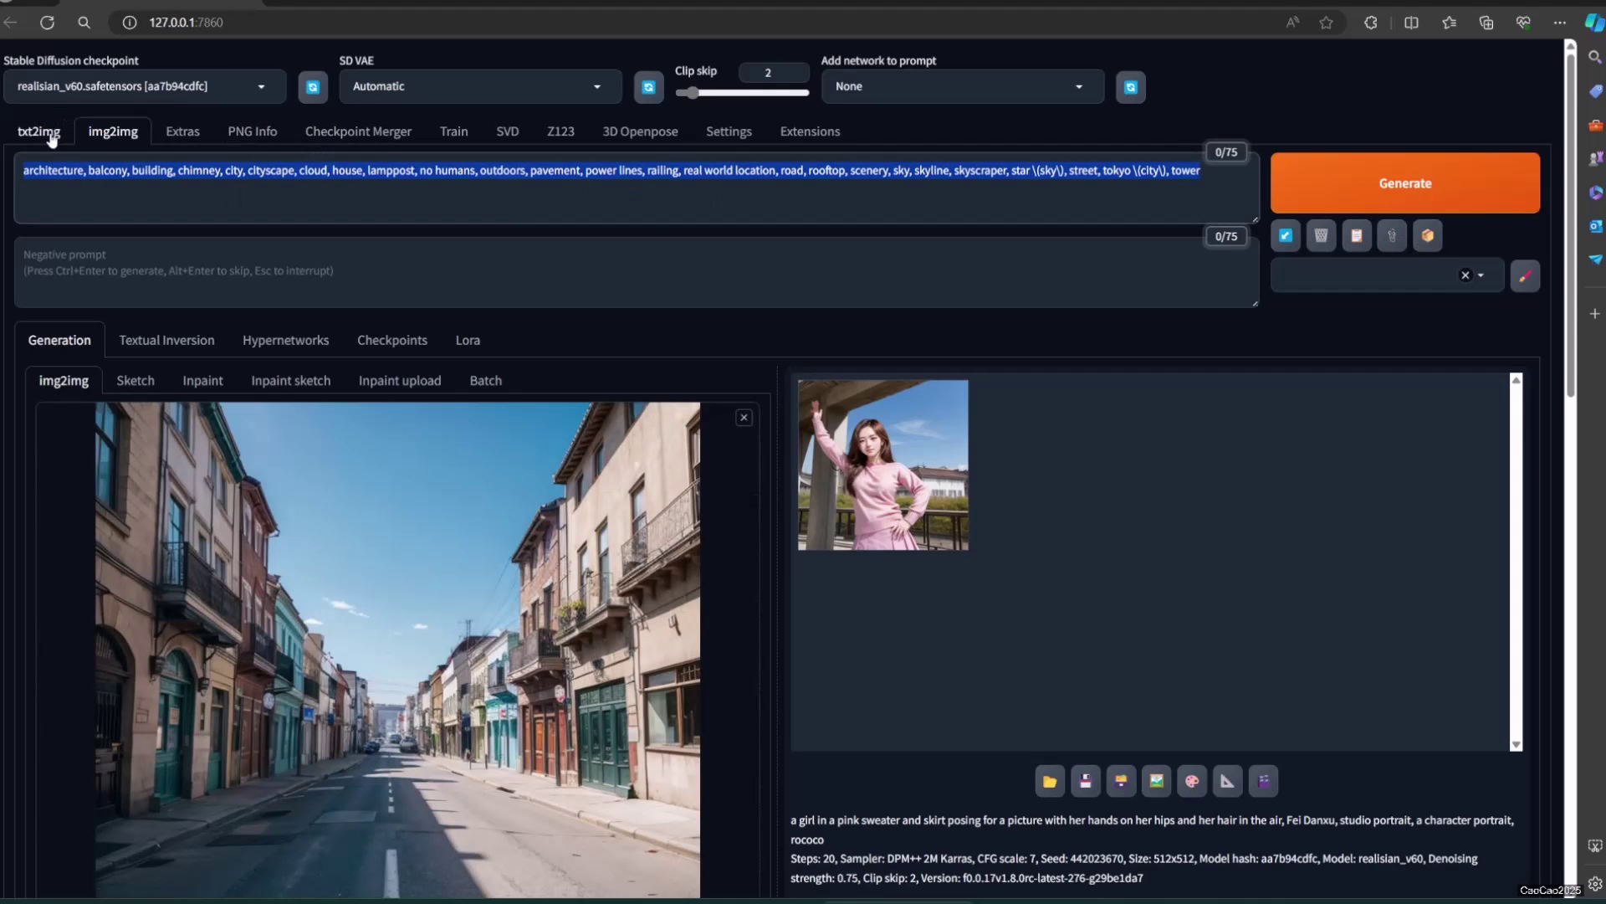
- Replace the sweater tags in the txt2img prompt with the copied city street tags, keeping "masterpiece, highquality,", and generate images from them
left_click(39, 132)
left_click_drag(1134, 199, 22, 187)
type("architecture, balcony, building, chimney, city, cityscape, cloud, house, lamppost, no humans, outdoors, pavement, power lines, railing, real world location, road, rooftop, scenery, sky, skyline, skyscraper, star \\(sky\\), street, tokyo \\(city\\), tower")
left_click(1392, 172)
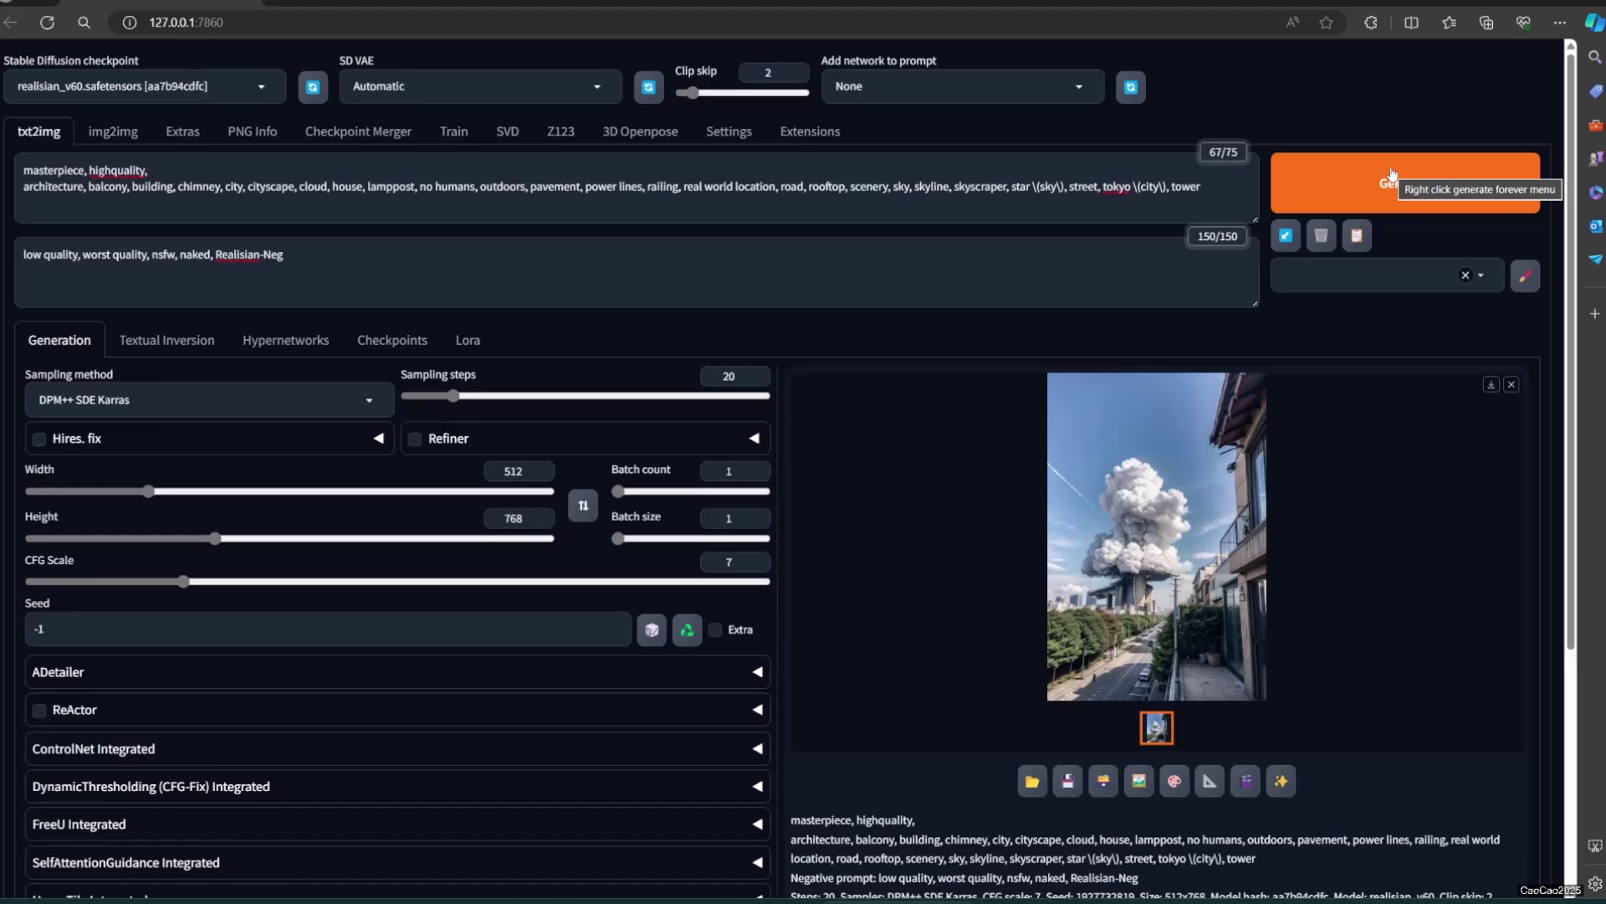
left_click(1392, 173)
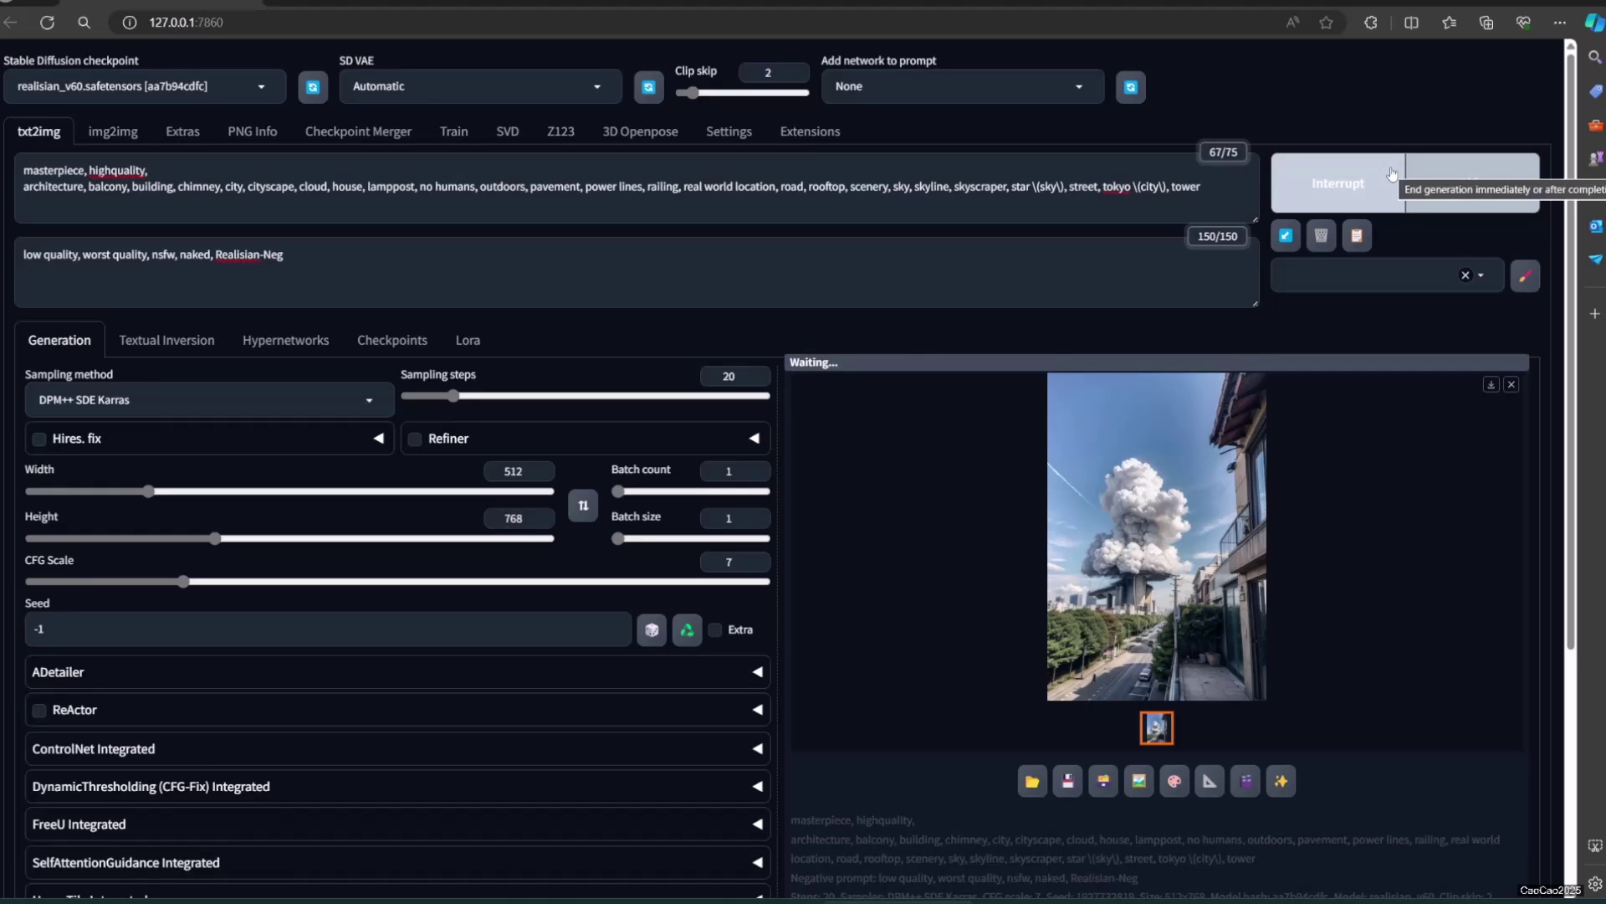
left_click(1309, 163)
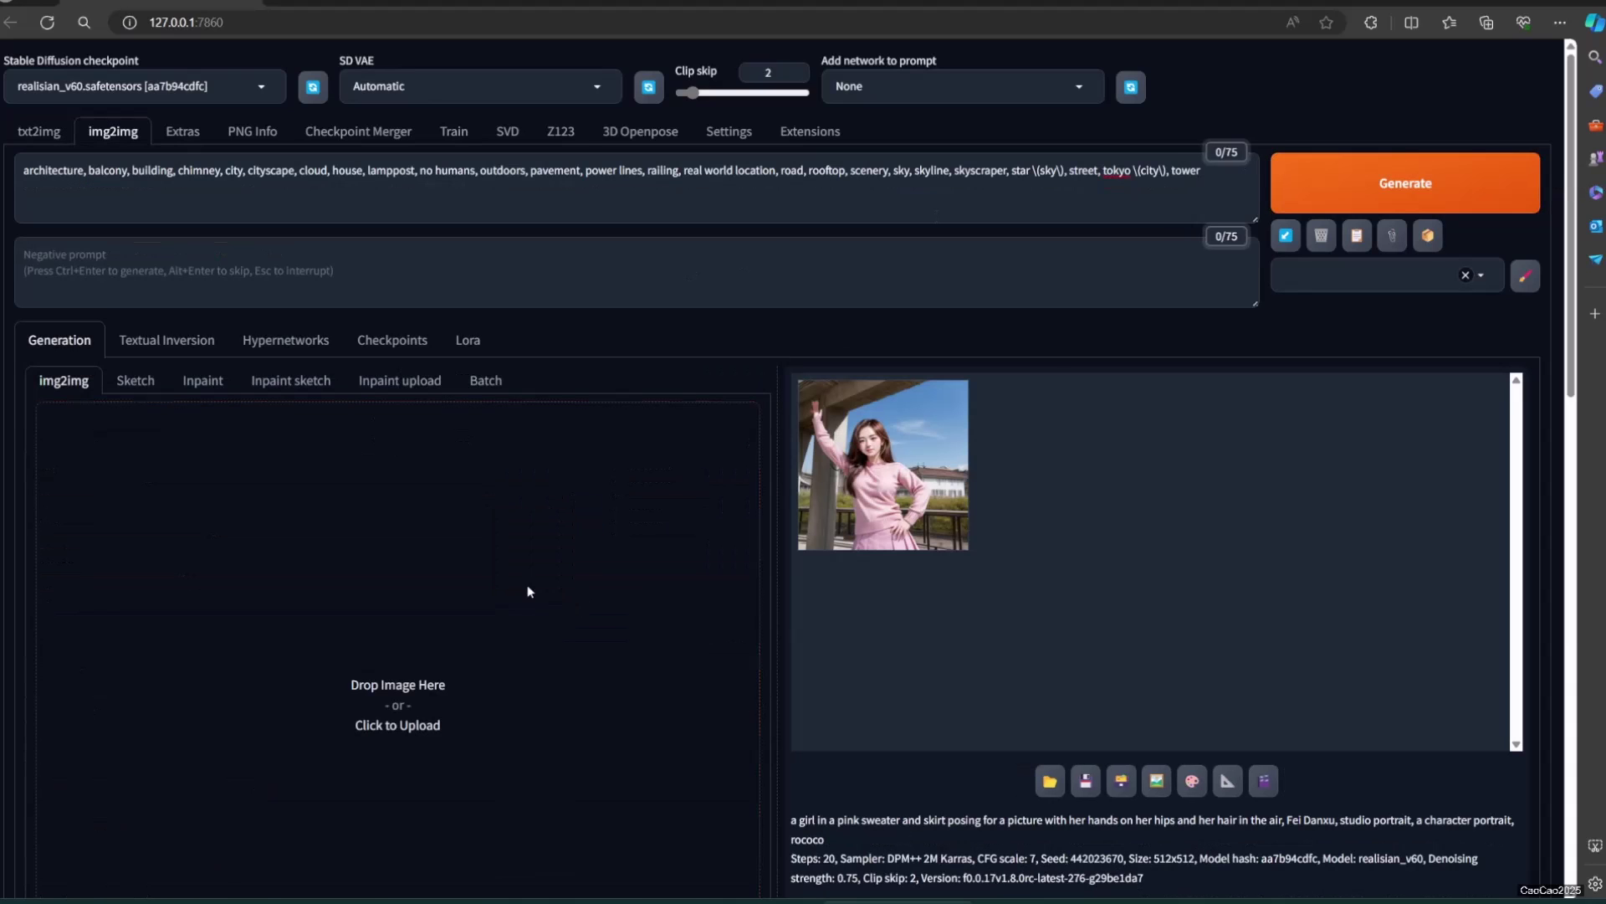
- Load the narrow street image with blue doors into img2img, extract its tags with DeepBooru interrogation and copy them all
left_click_drag(535, 552, 531, 594)
left_click(1428, 236)
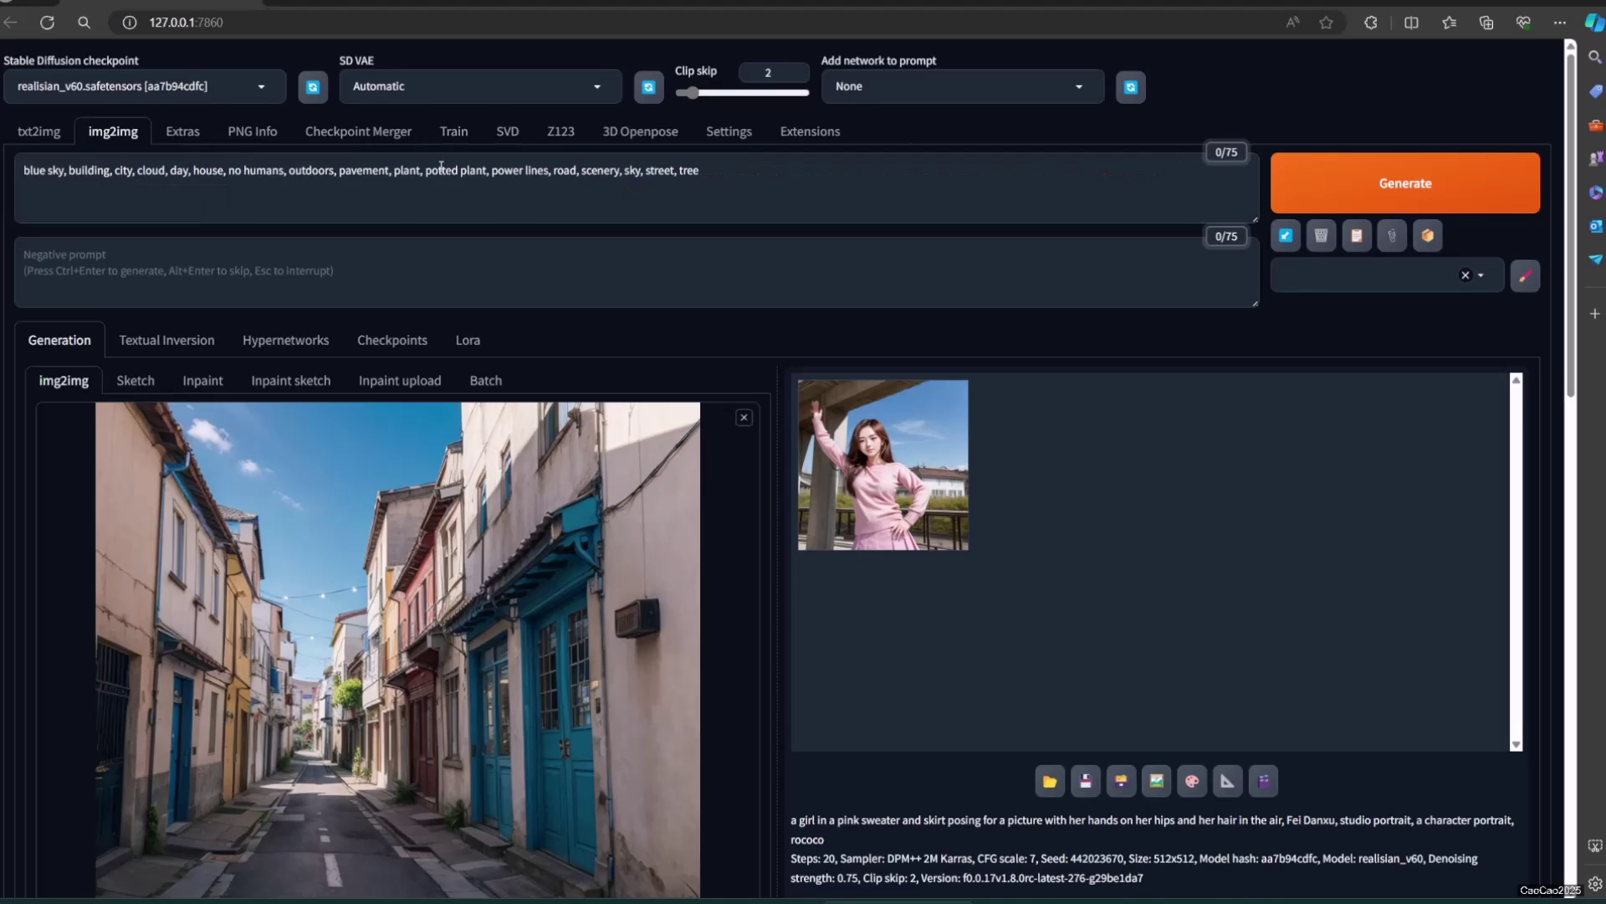
left_click(418, 179)
key("ctrl+a")
key("ctrl+c")
- Replace the city street tags in the txt2img prompt with the copied narrow street tags and generate an image
left_click(39, 131)
left_click_drag(1205, 187, 1, 234)
key("ctrl+v")
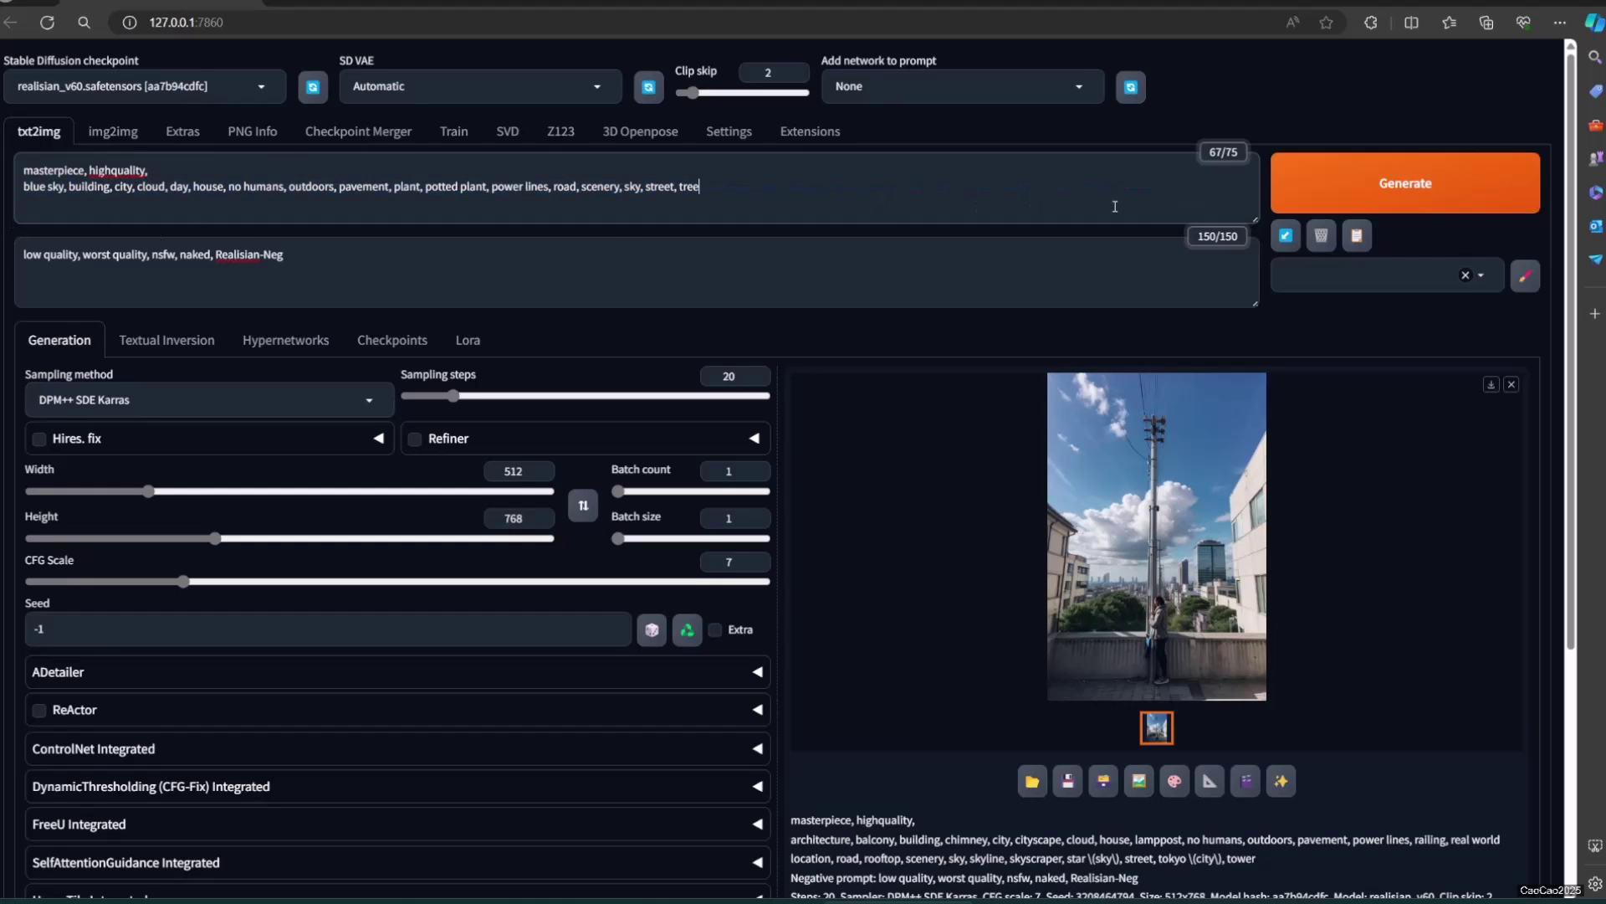
left_click(1344, 197)
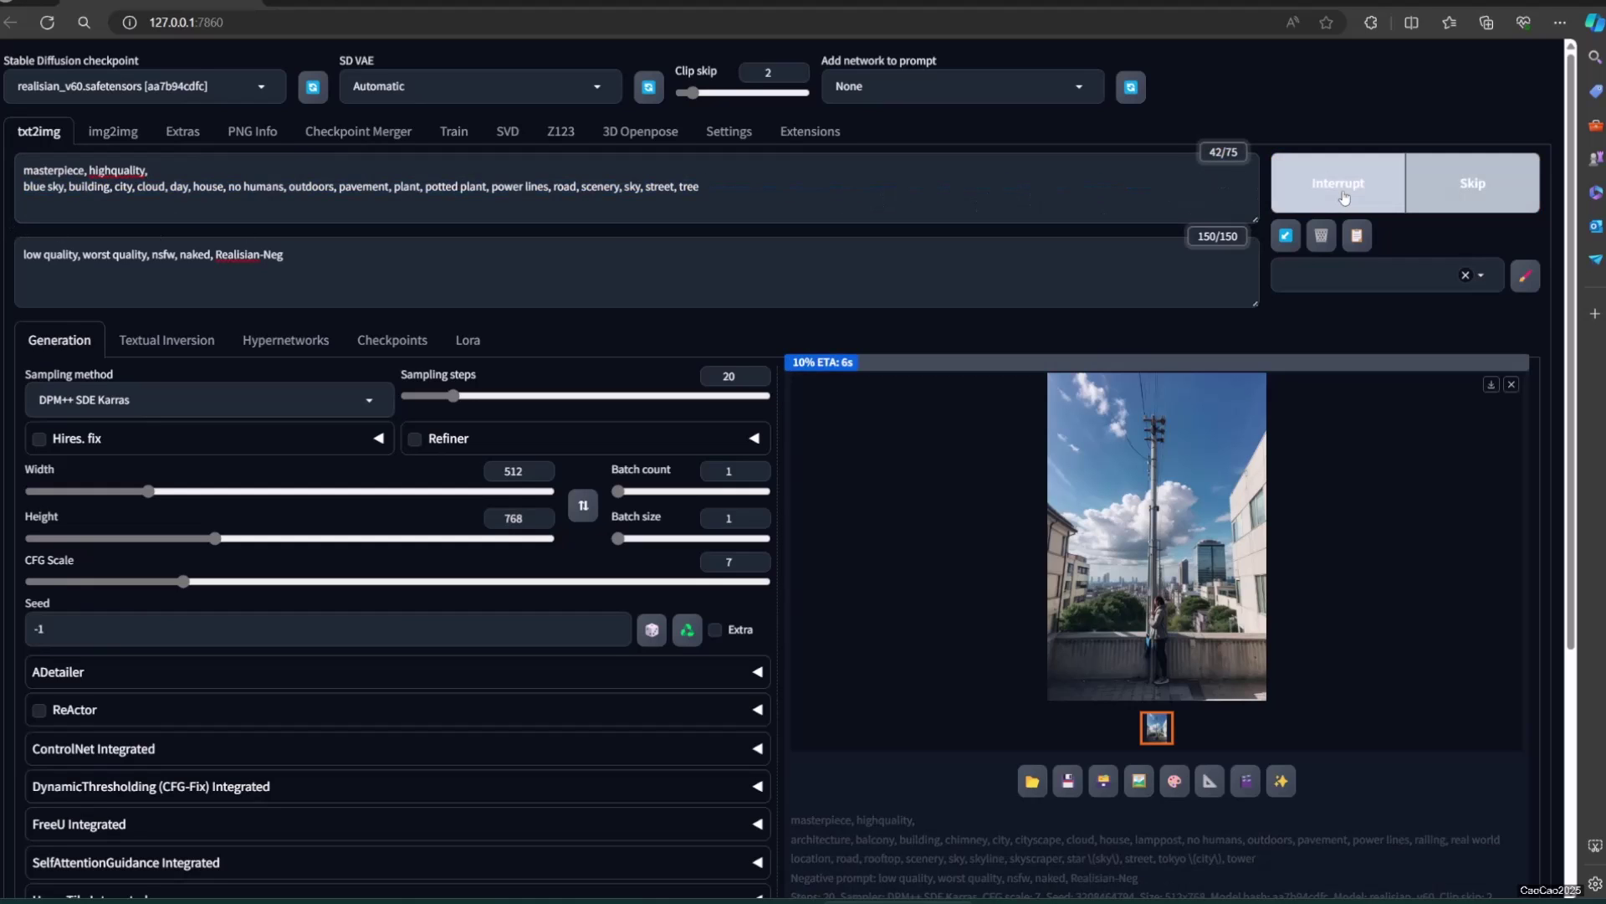
left_click(1343, 198)
- Compare the narrow street source image in img2img with the enlarged image generated in txt2img
left_click(113, 131)
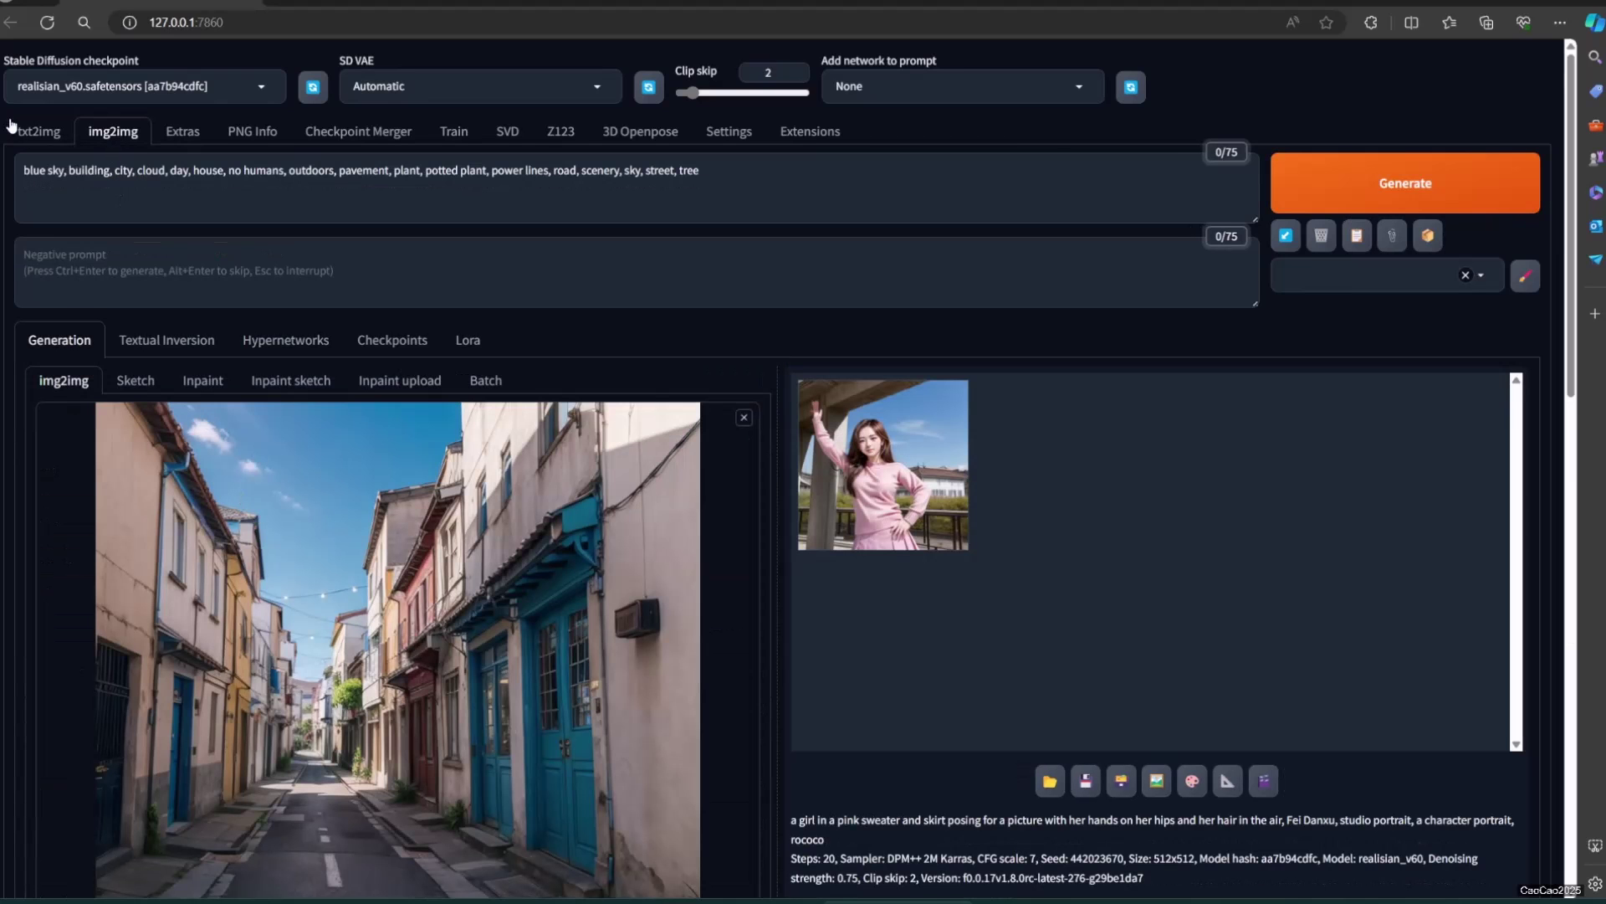
left_click(38, 132)
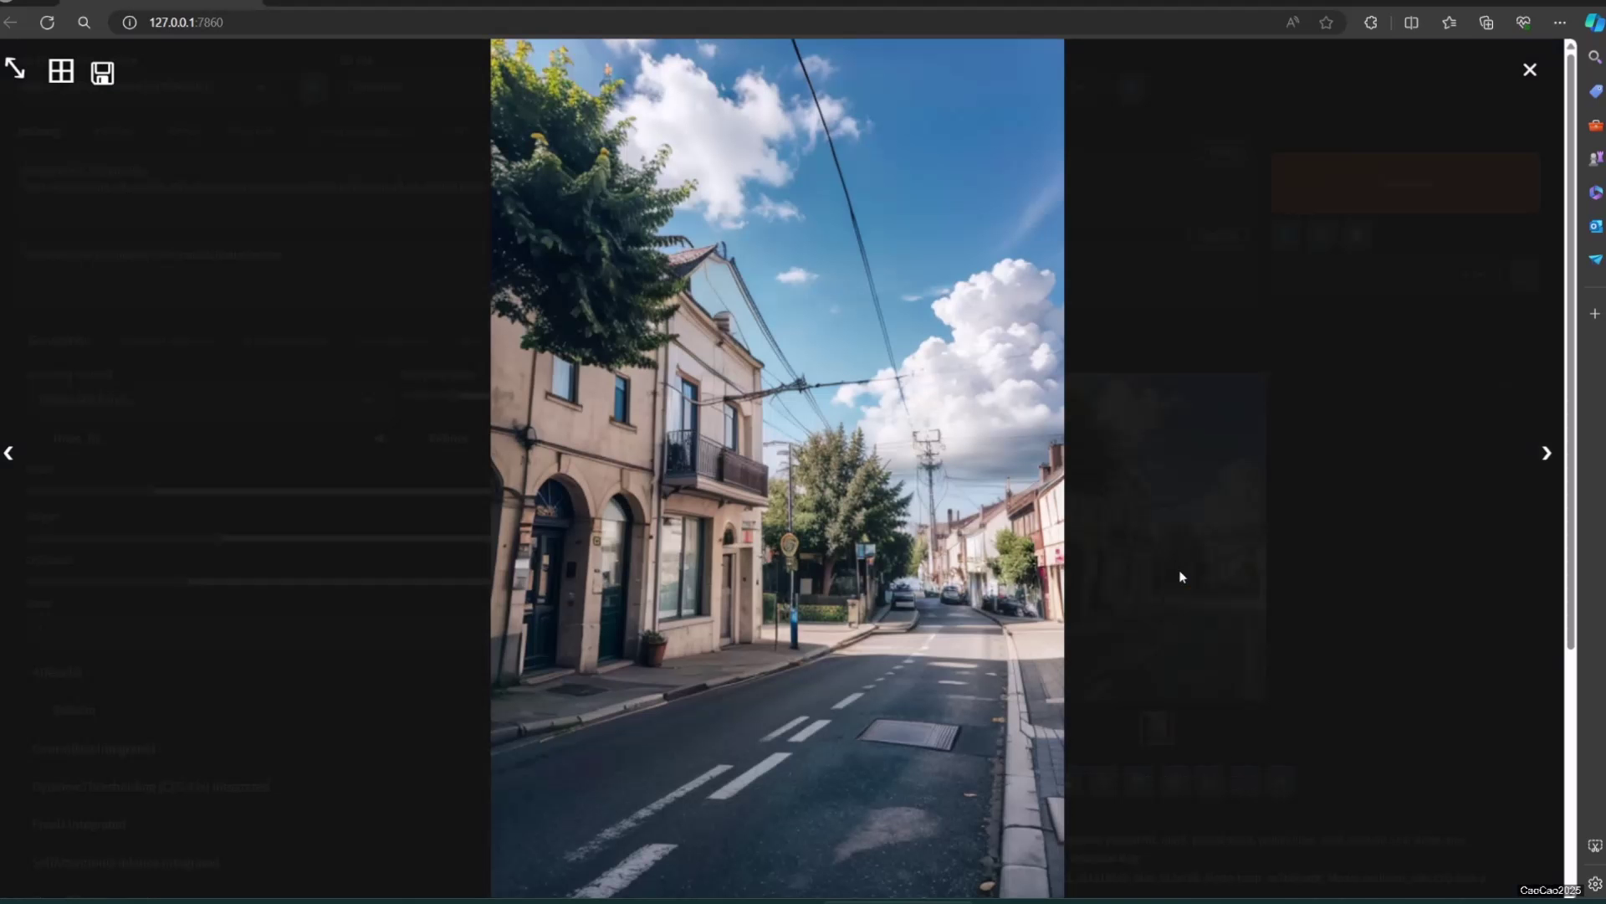
left_click(1179, 578)
left_click(1347, 392)
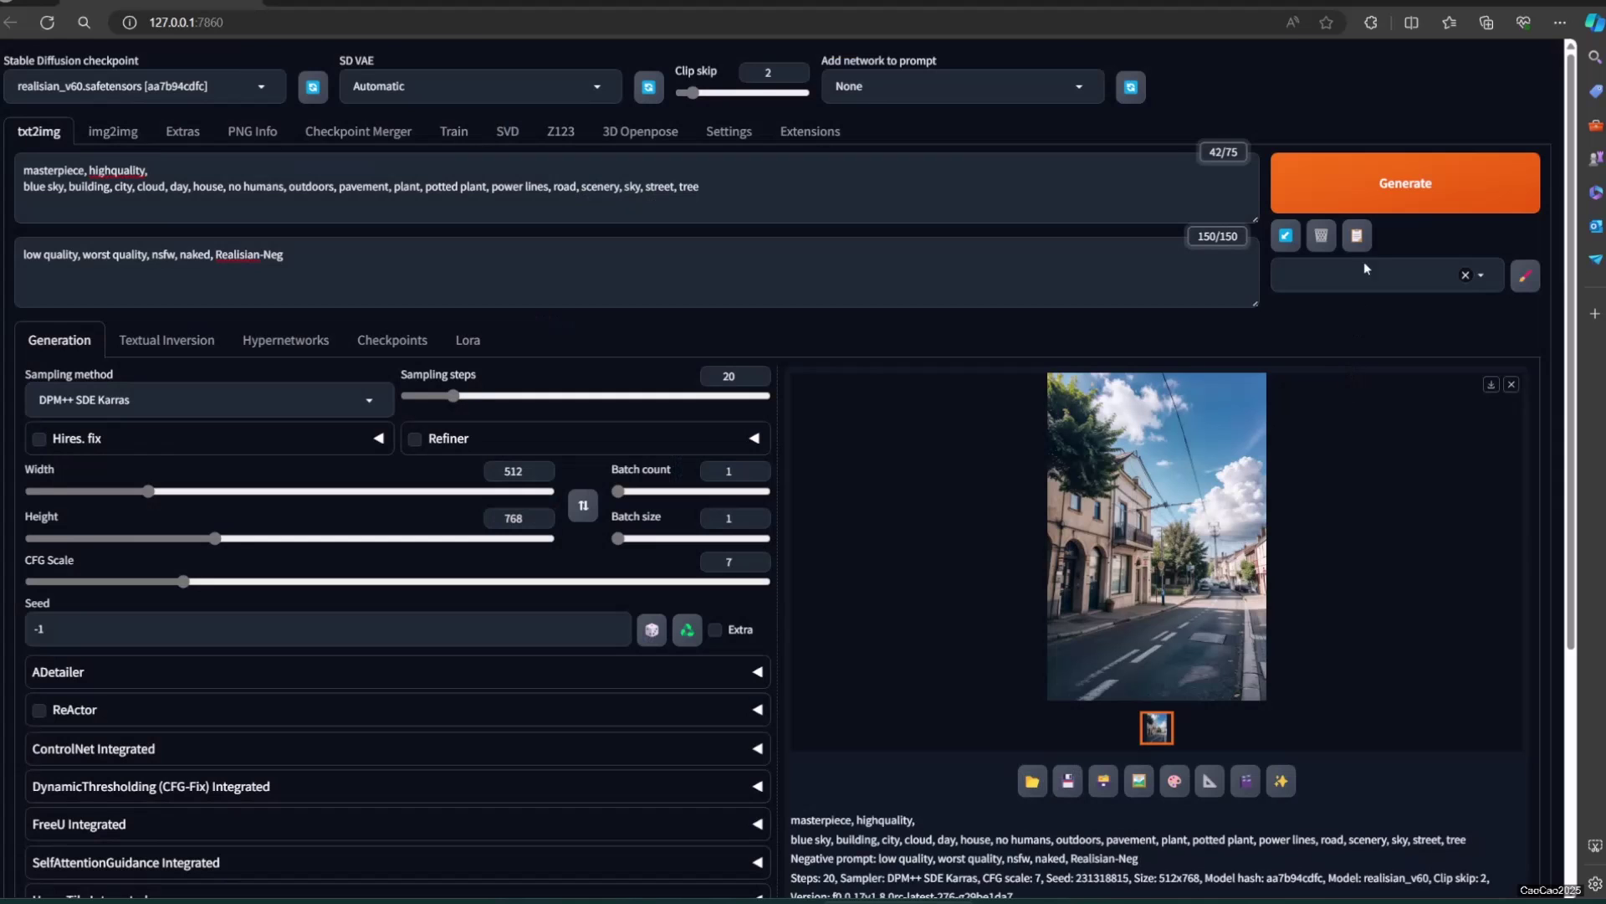
- Generate another image from the narrow street tags and view it enlarged
left_click(1406, 182)
left_click(1175, 591)
left_click(1290, 598)
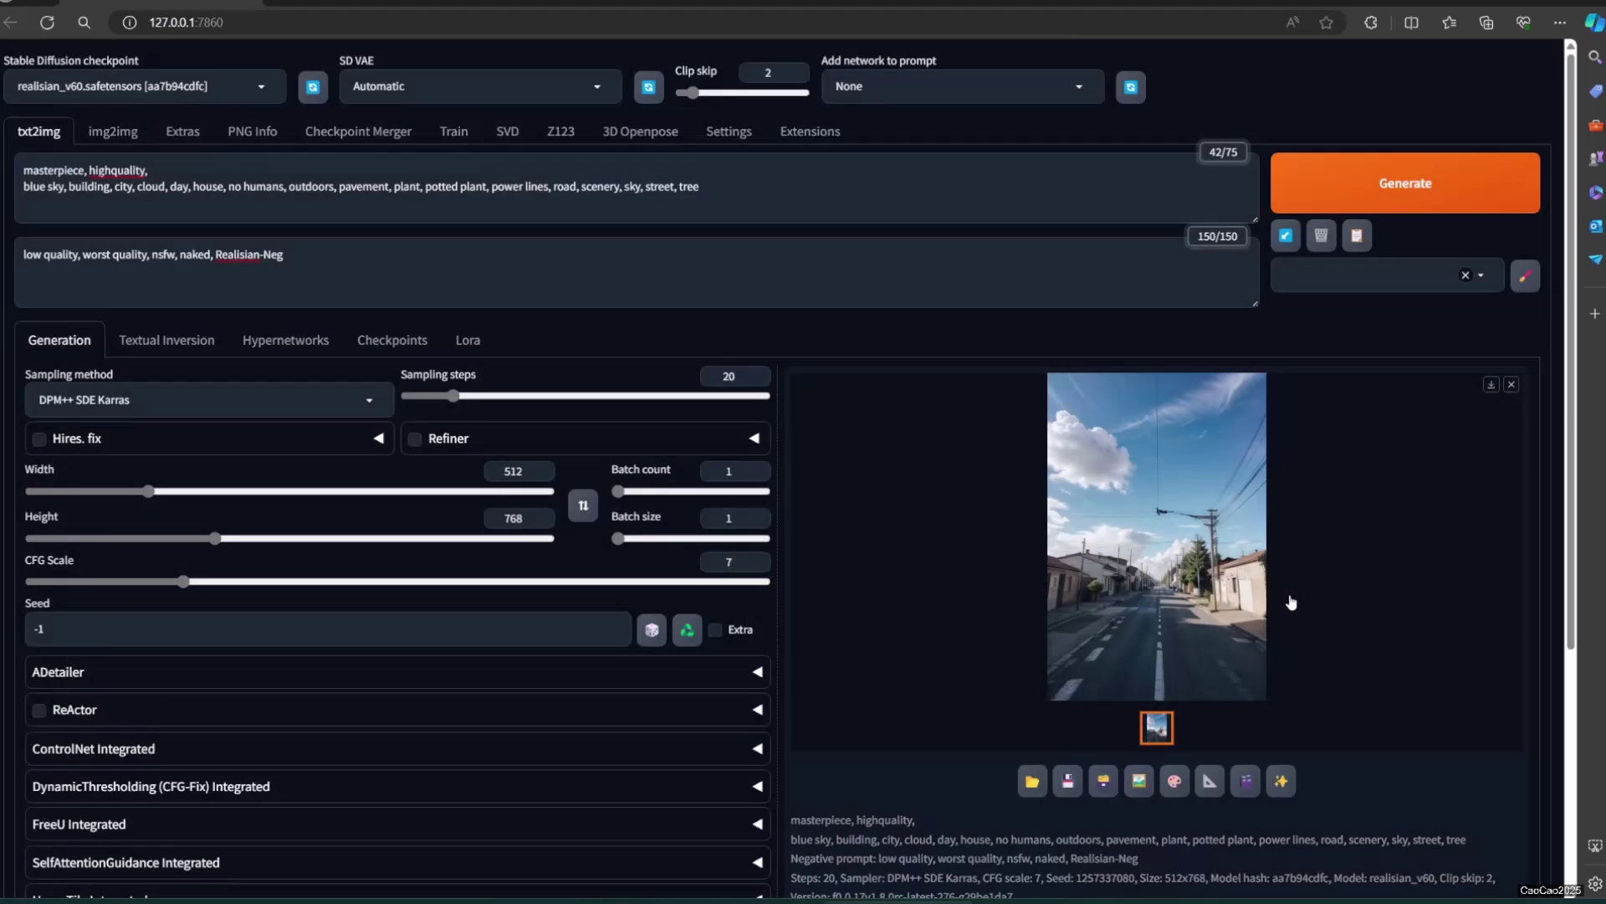
- Load the dirt road photo into img2img, extract its tags with DeepBooru interrogation and copy them all
left_click(130, 136)
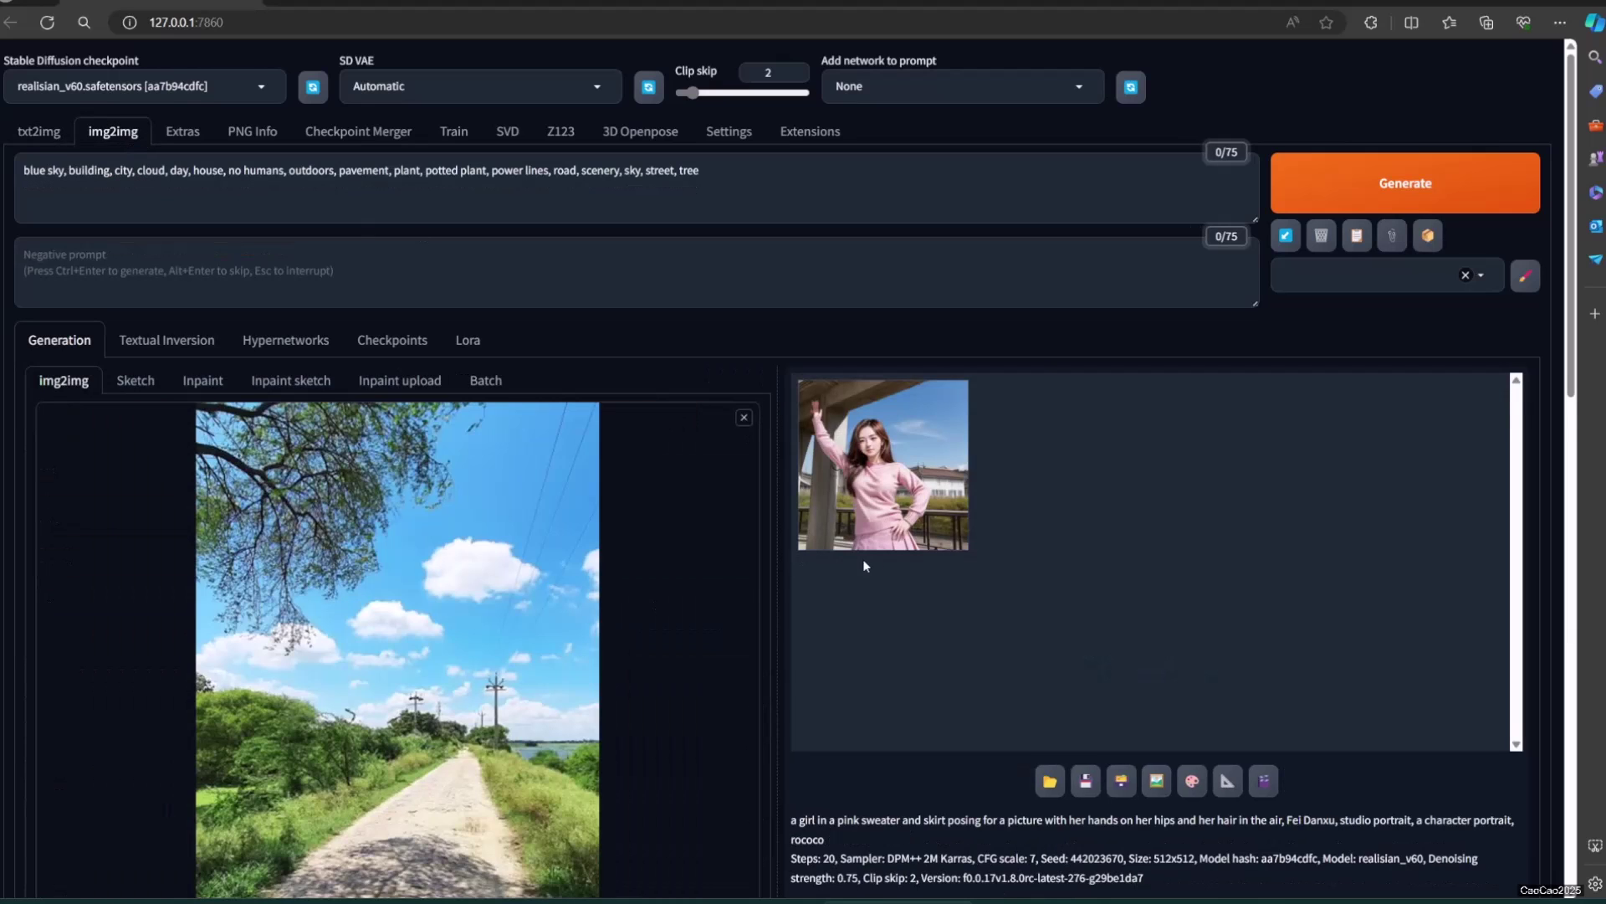
scroll(950, 527, "down", 1)
scroll(1126, 410, "up", 1)
left_click(1427, 235)
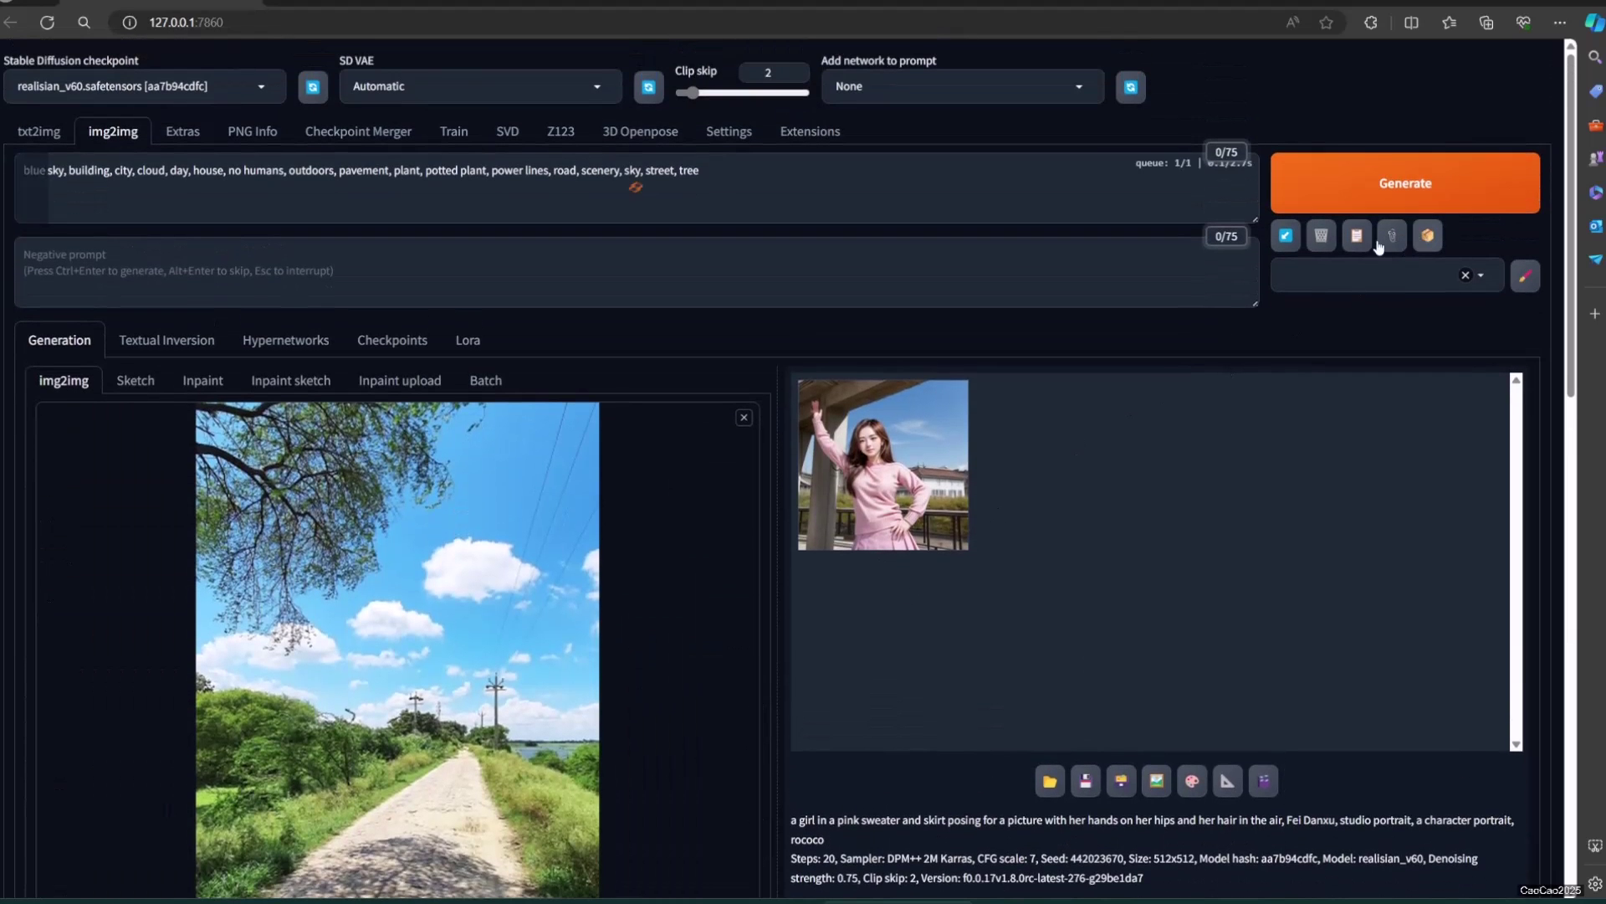
left_click(685, 198)
key("ctrl+a")
- Replace the narrow street tags in the txt2img prompt with the copied dirt road tags, generate an image and view it enlarged
left_click(39, 131)
triple_click(439, 186)
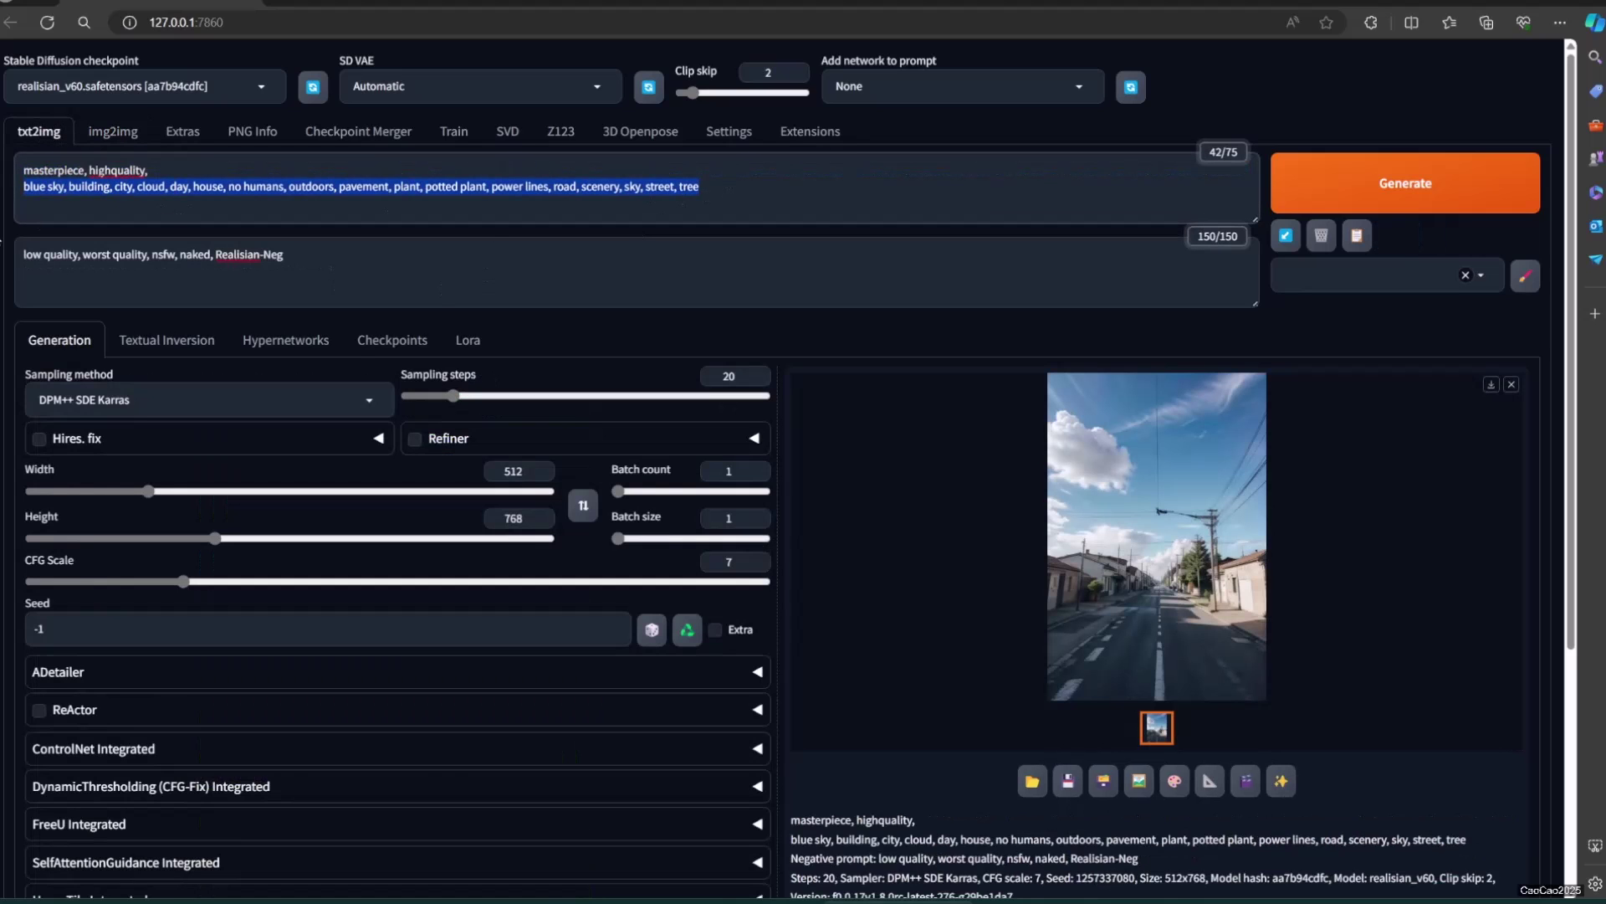
key("ctrl+v")
left_click(1302, 201)
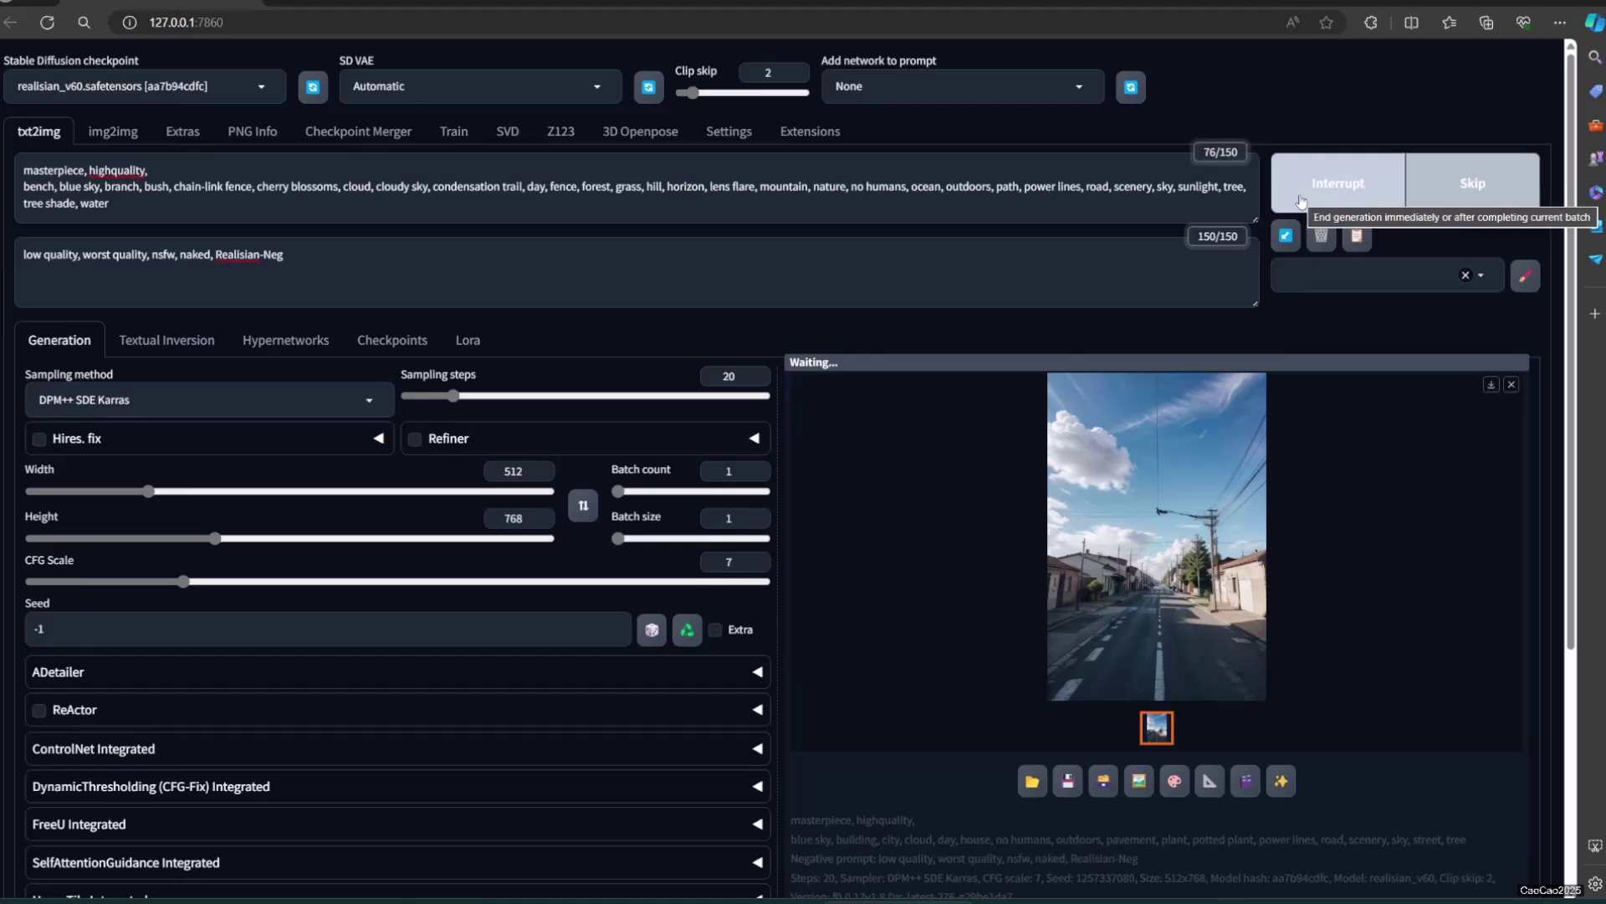
left_click(1223, 510)
left_click(1339, 531)
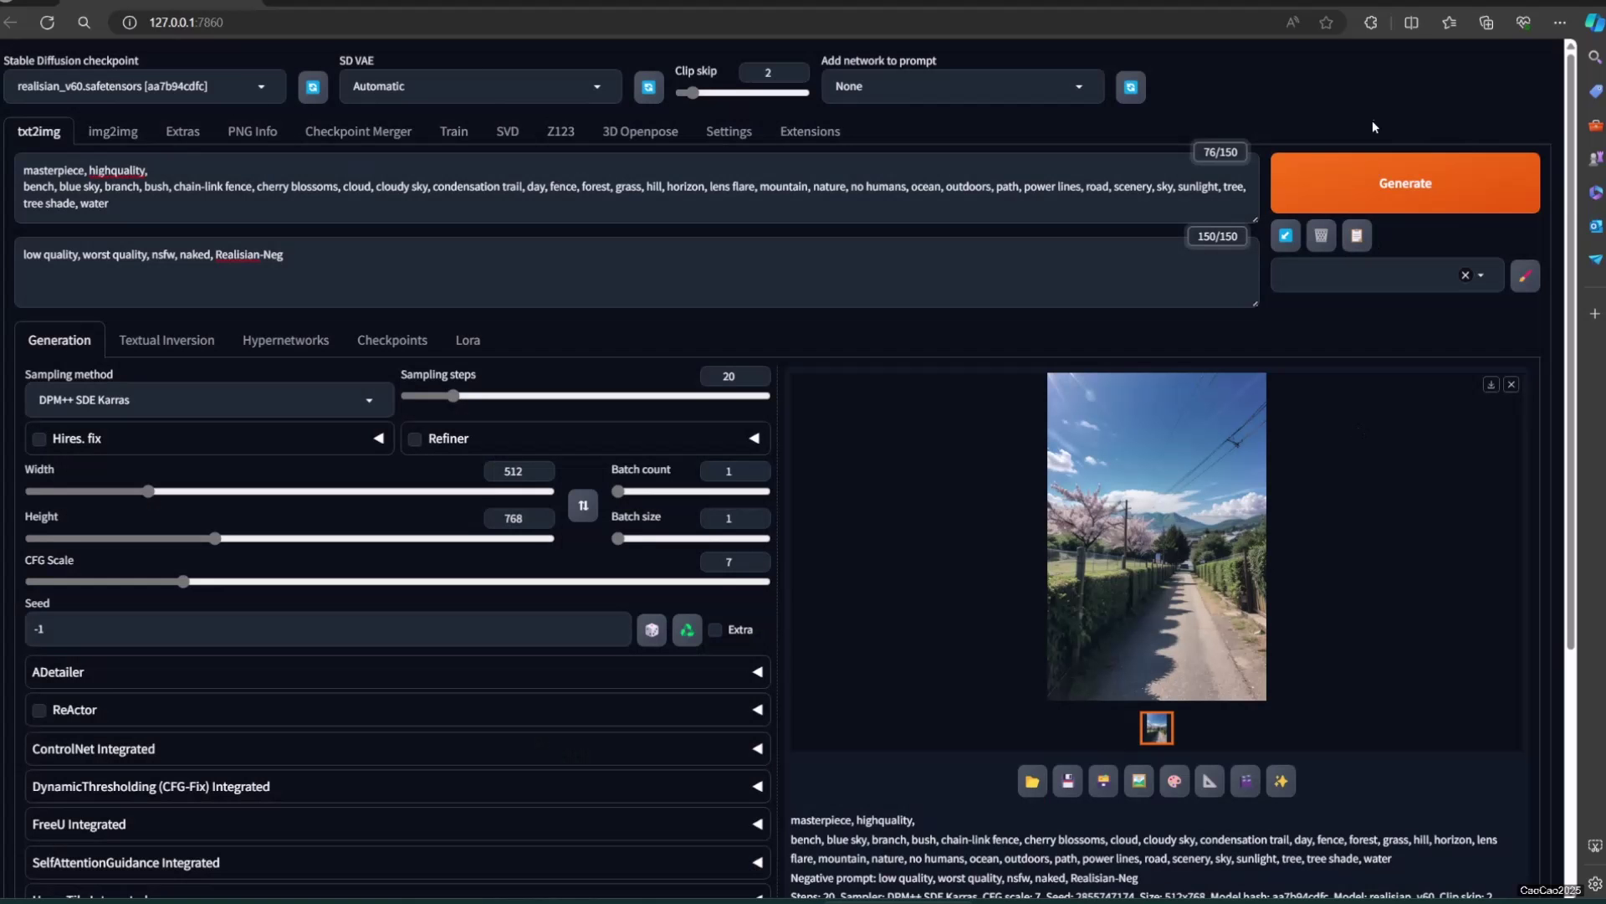
- Generate a second image from the dirt road tags and view it enlarged
left_click(1372, 168)
left_click(1344, 484)
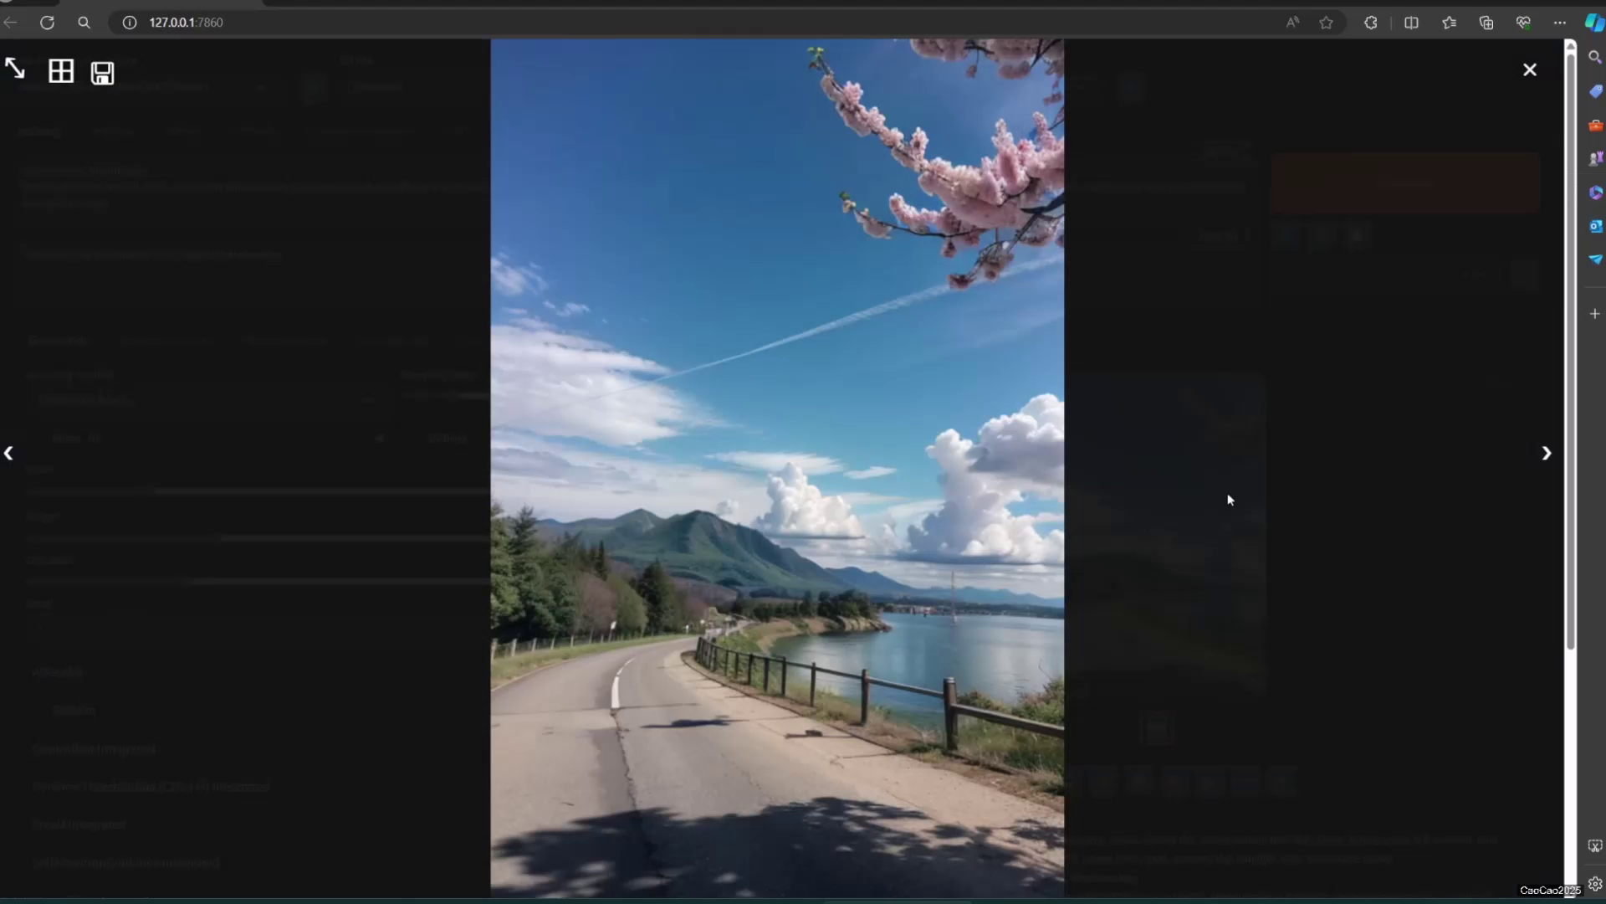
left_click(1347, 468)
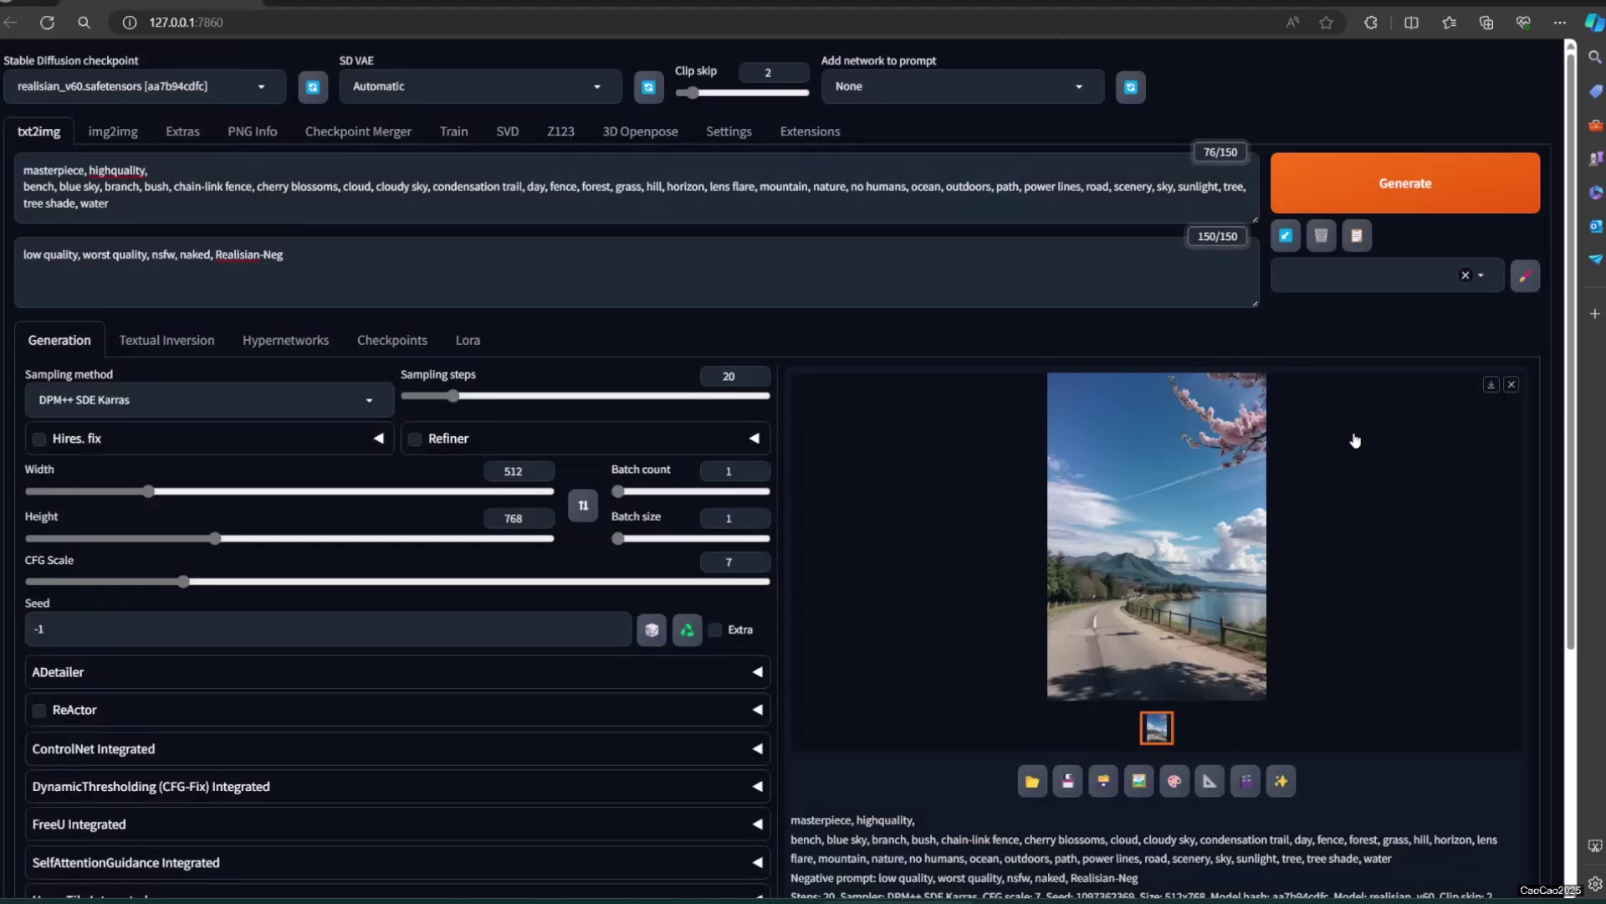
- Generate a third image from the dirt road tags and view it enlarged
left_click(1408, 195)
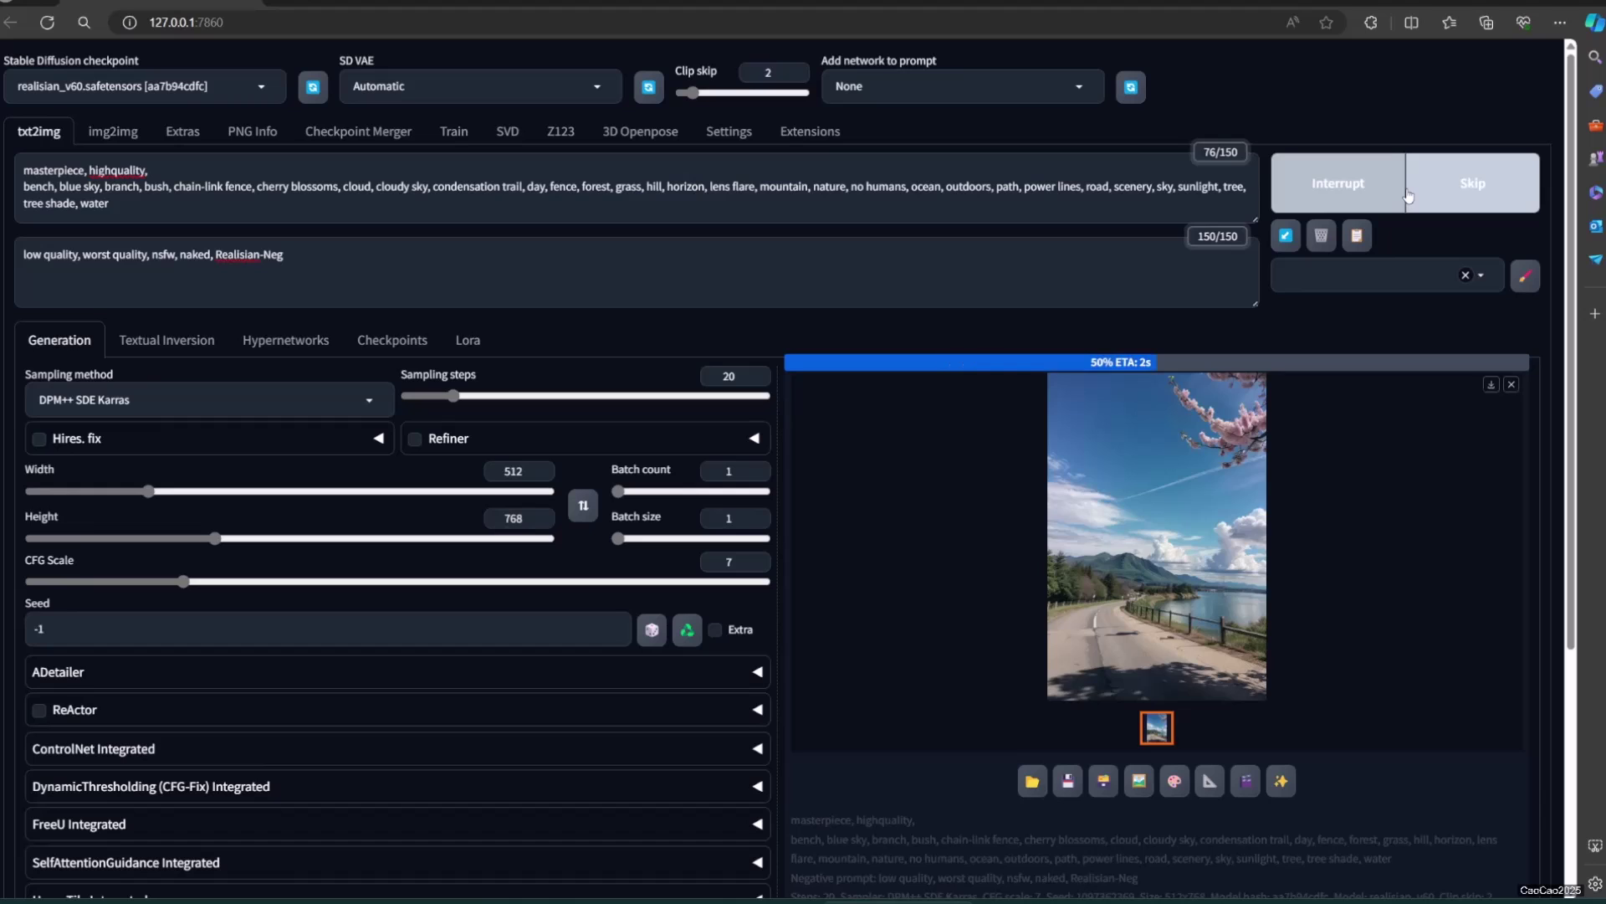
left_click(1258, 537)
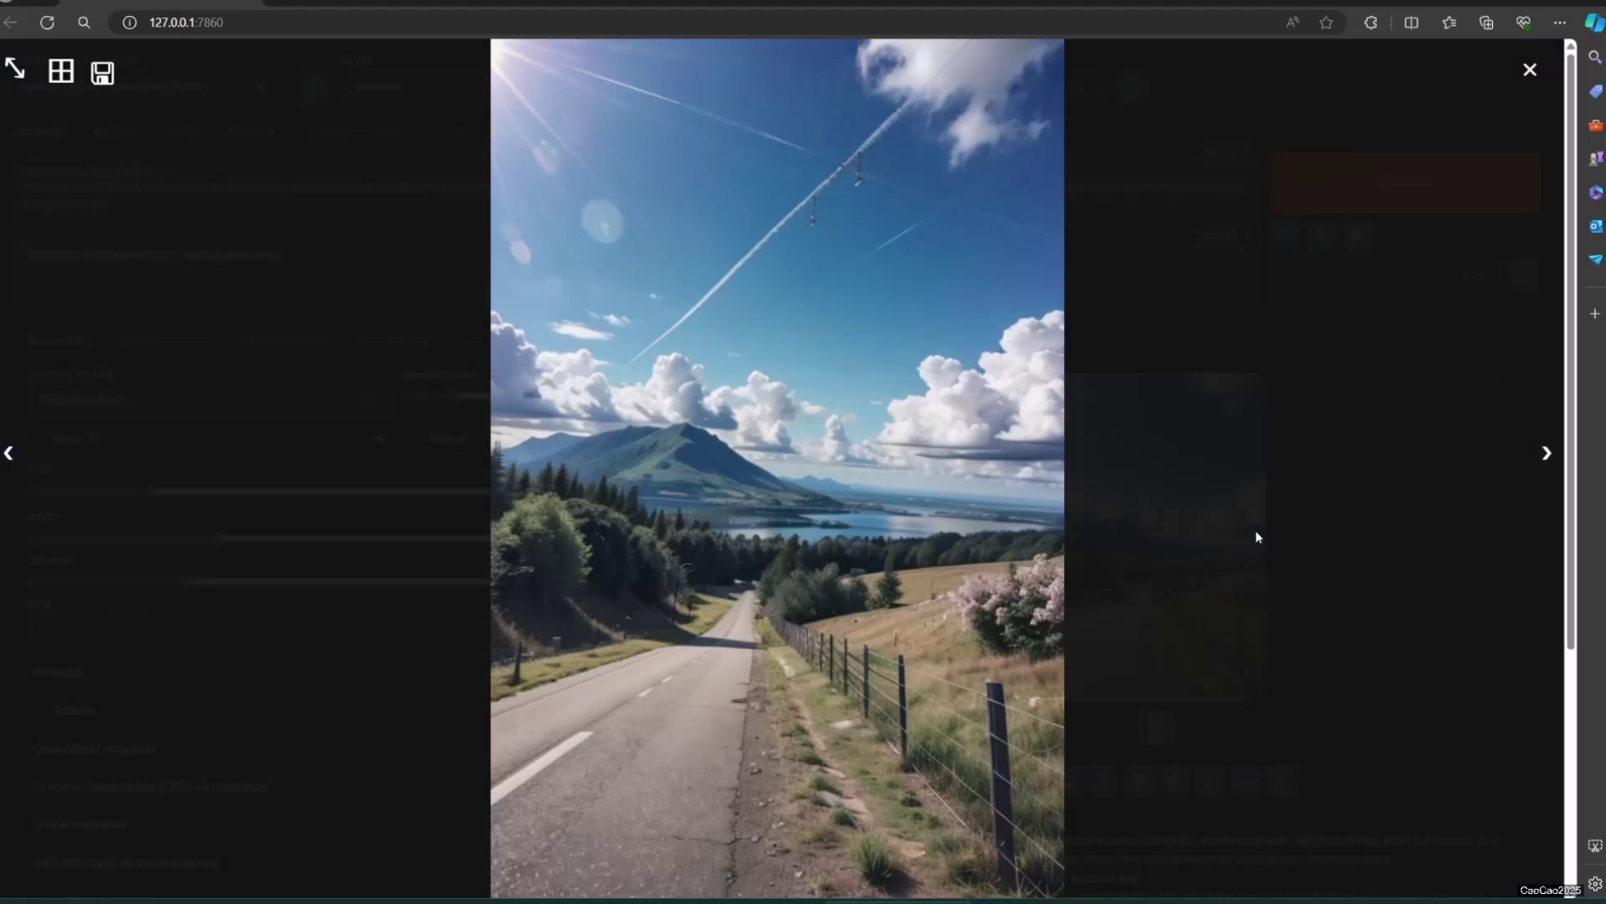
left_click(1411, 512)
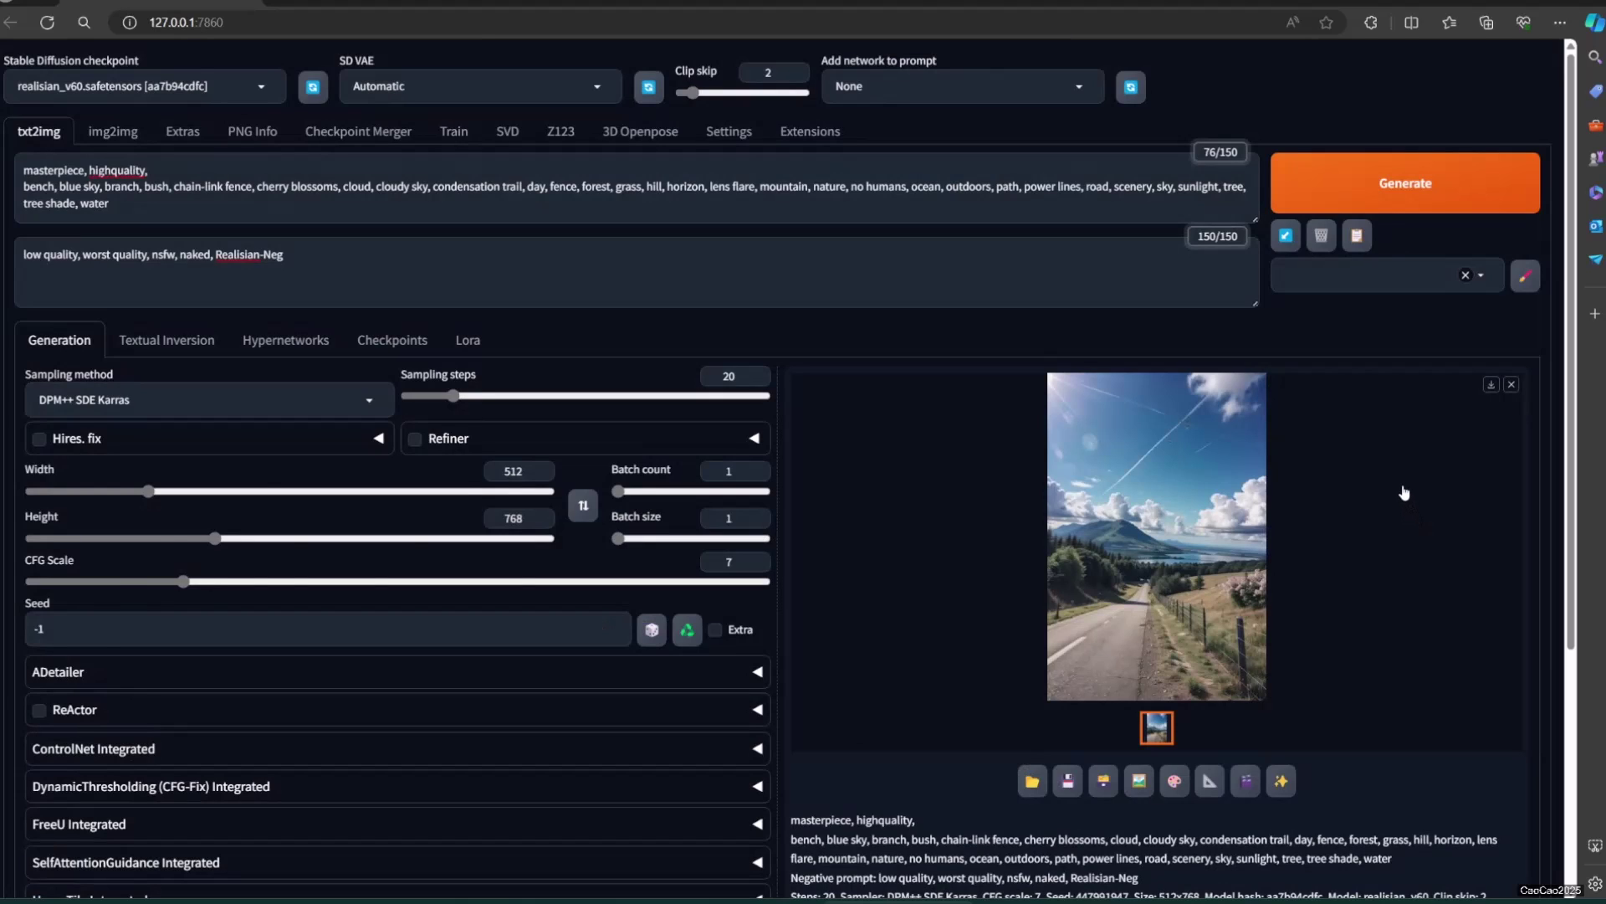